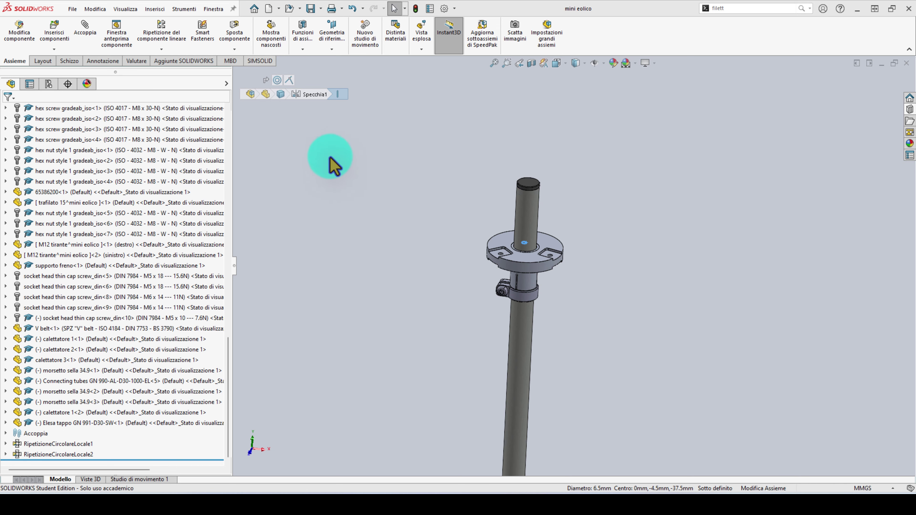
# Select the flange spacer's recess face and orbit to view the flange underside
pyautogui.scroll(-2, 563, 283)
pyautogui.scroll(-3, 542, 262)
pyautogui.scroll(-1, 542, 263)
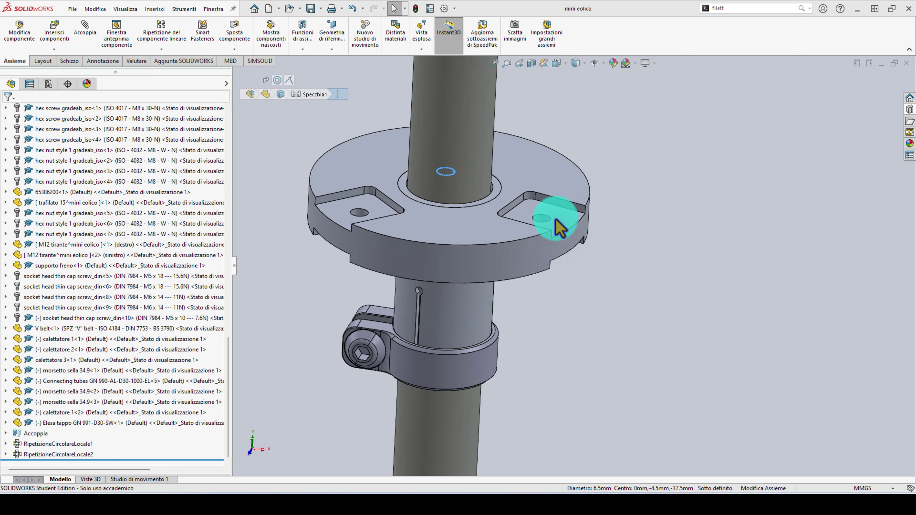
pyautogui.click(552, 226)
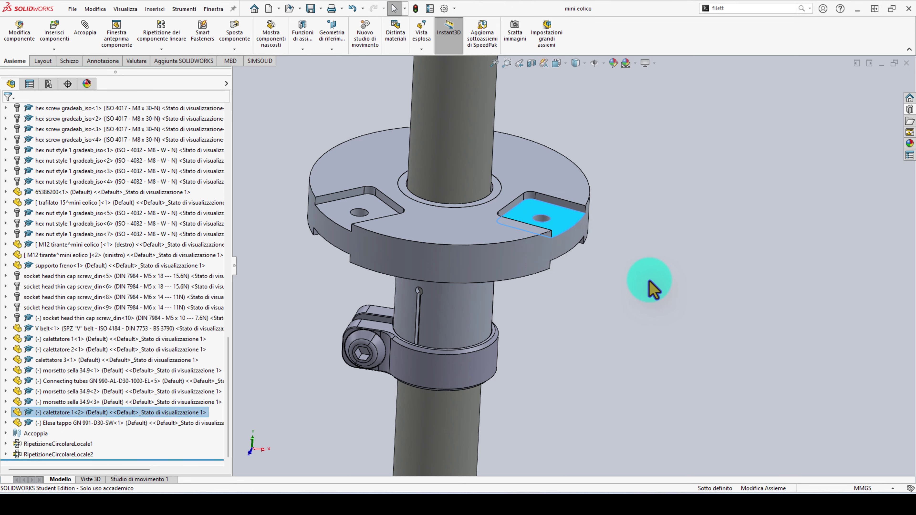
pyautogui.scroll(2, 621, 256)
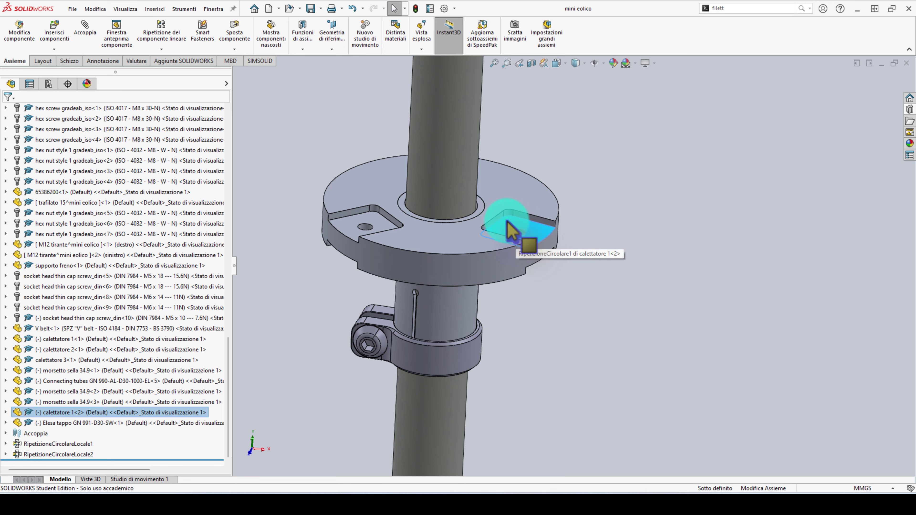
pyautogui.click(514, 227)
pyautogui.moveTo(514, 228); pyautogui.dragTo(498, 278, button='middle')
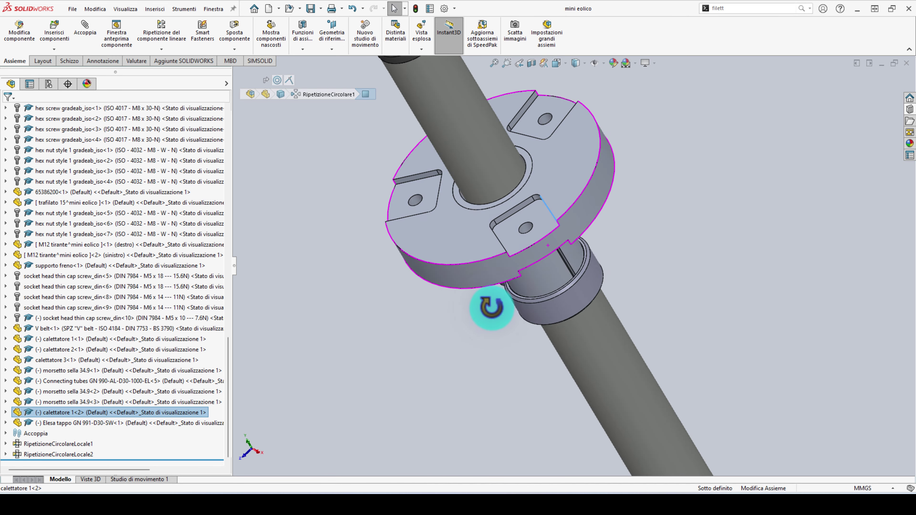
# Zoom in on the recess edge, then orbit back to an overview of the shaft
pyautogui.scroll(-2, 497, 270)
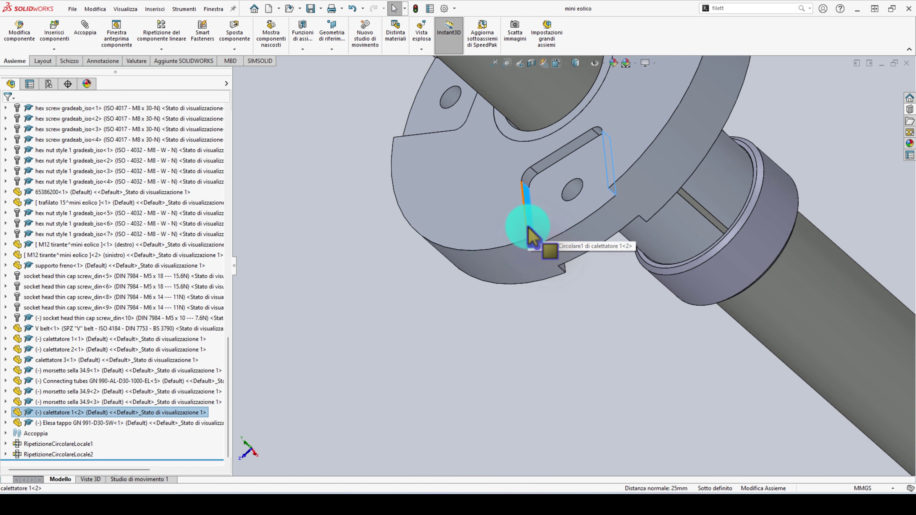
pyautogui.click(530, 234)
pyautogui.moveTo(557, 250)
pyautogui.mouseDown(button='middle')
pyautogui.moveTo(528, 230)
pyautogui.moveTo(563, 194)
pyautogui.mouseUp(button='middle')
pyautogui.scroll(-2, 568, 191)
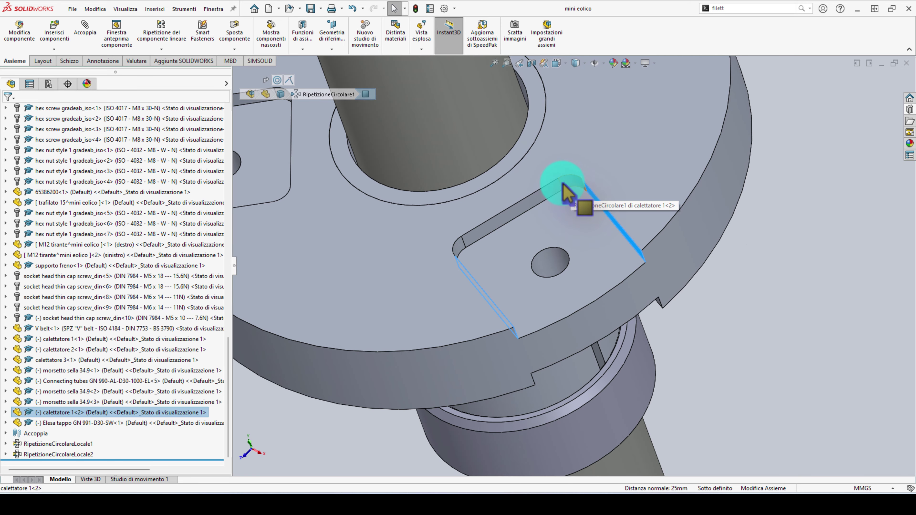
pyautogui.click(562, 186)
pyautogui.scroll(3, 552, 250)
pyautogui.scroll(3, 553, 260)
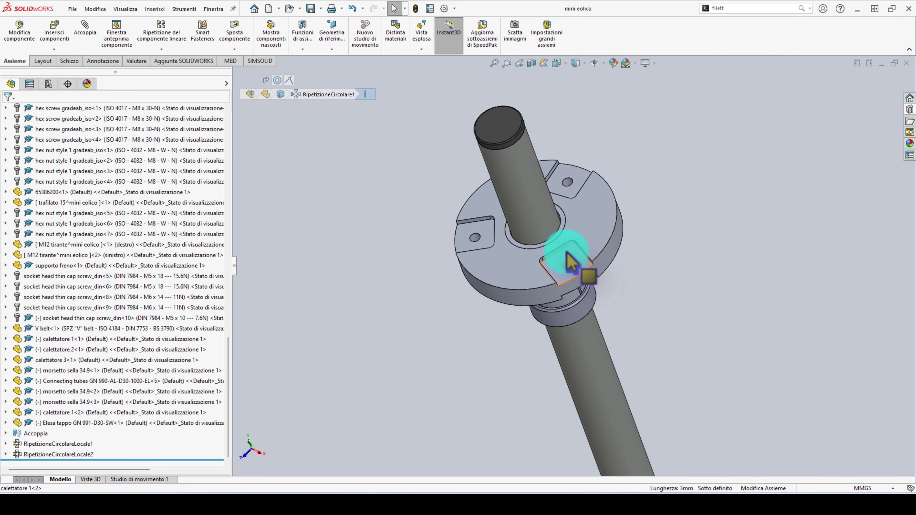
pyautogui.moveTo(553, 267)
pyautogui.mouseDown(button='middle')
pyautogui.moveTo(593, 241)
pyautogui.moveTo(618, 250)
pyautogui.mouseUp(button='middle')
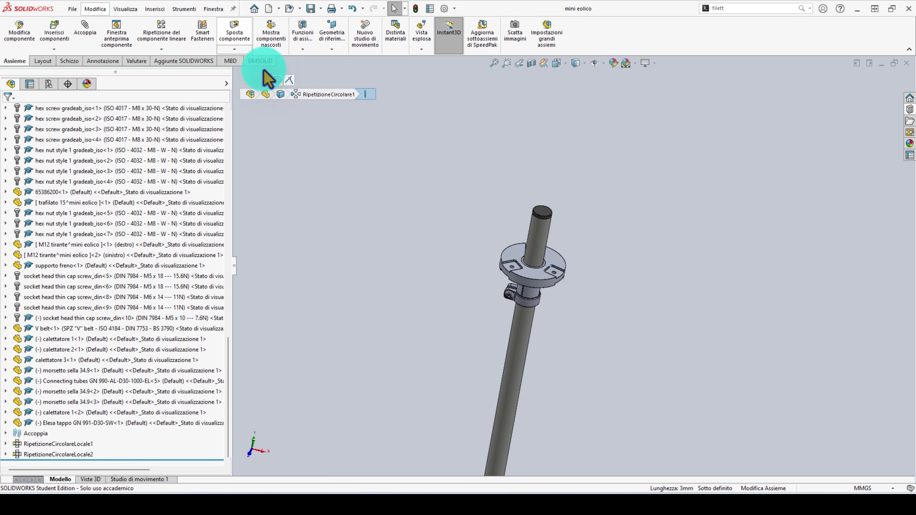
# Insert a new empty part into the mini eolico assembly
pyautogui.press('s')
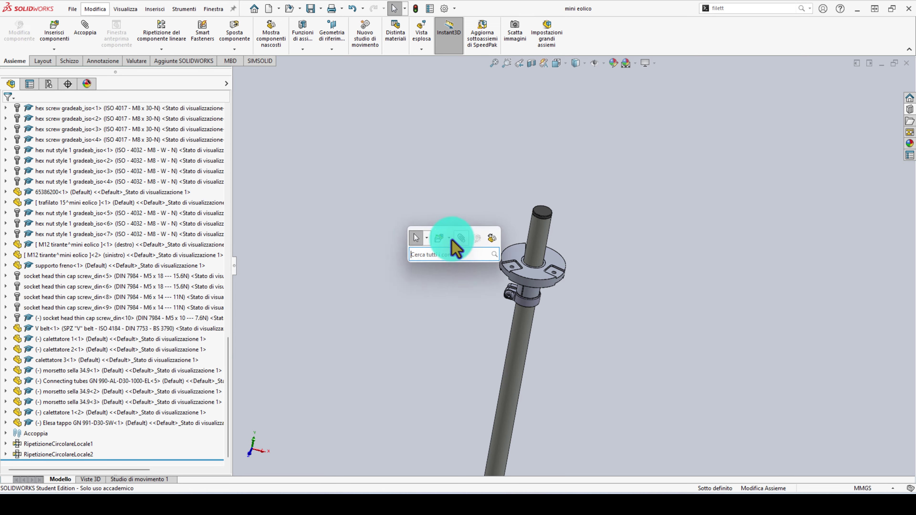
pyautogui.click(450, 238)
pyautogui.click(457, 264)
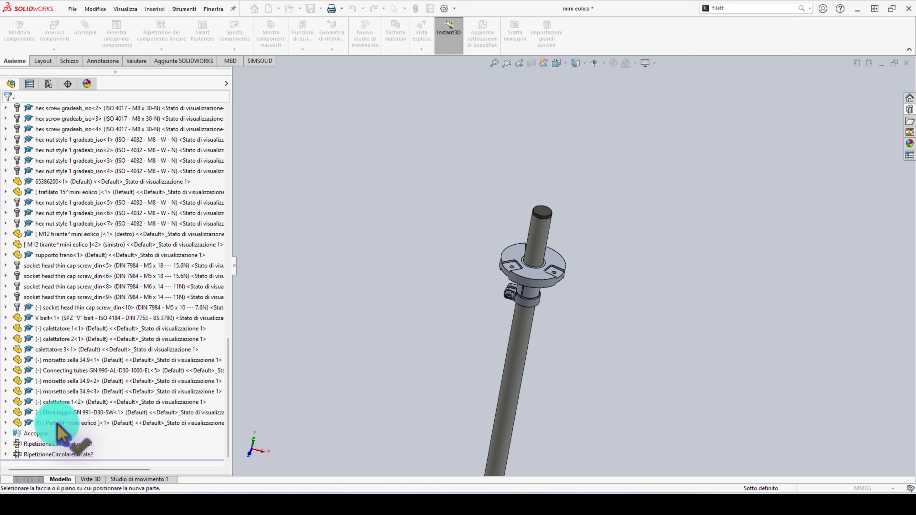
# Make the new part floating (Mobile) and rename it raggio
pyautogui.rightClick(91, 424)
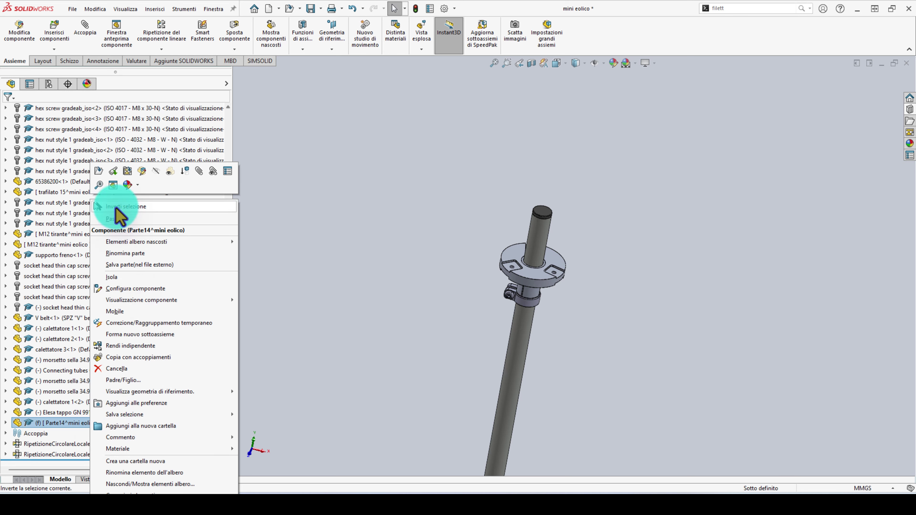
pyautogui.click(116, 311)
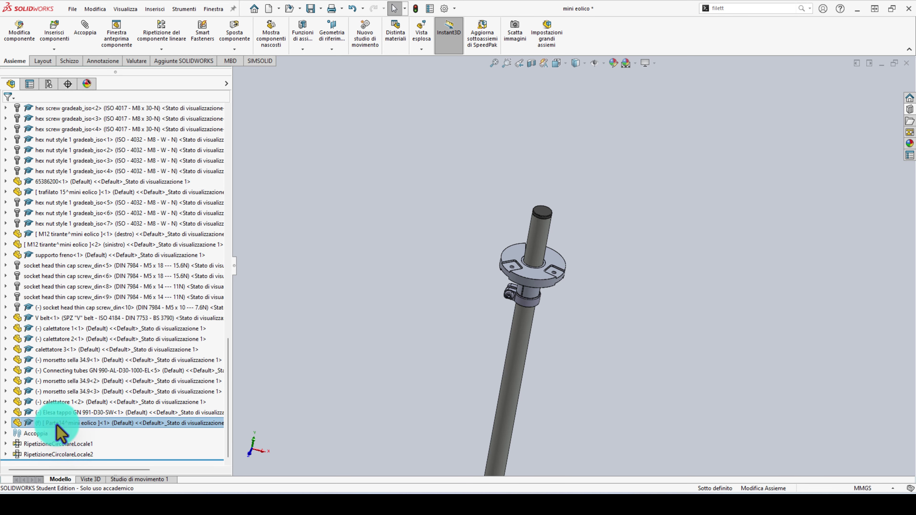
pyautogui.click(58, 424)
pyautogui.write('raggio')
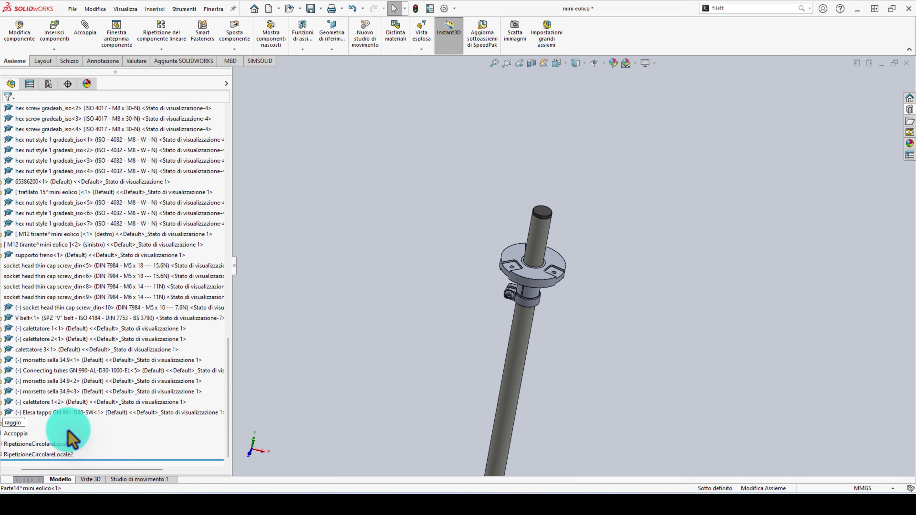
pyautogui.click(300, 302)
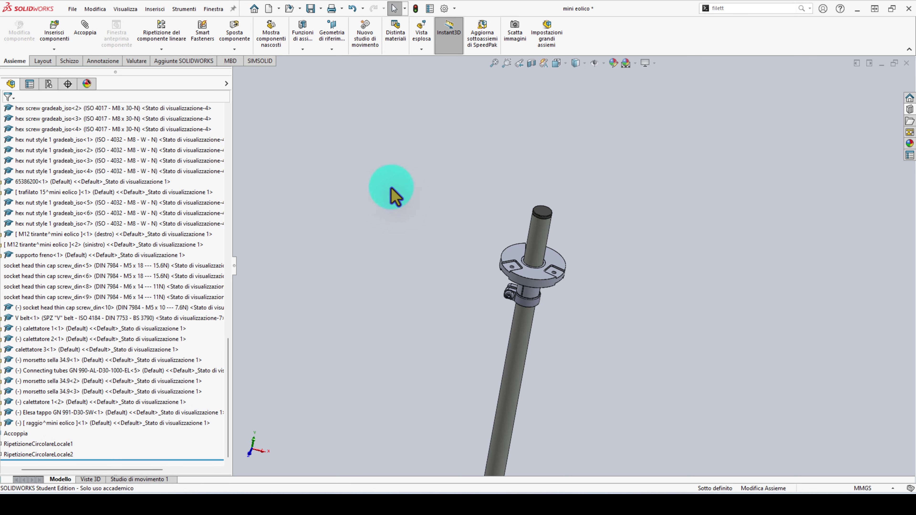
pyautogui.click(150, 423)
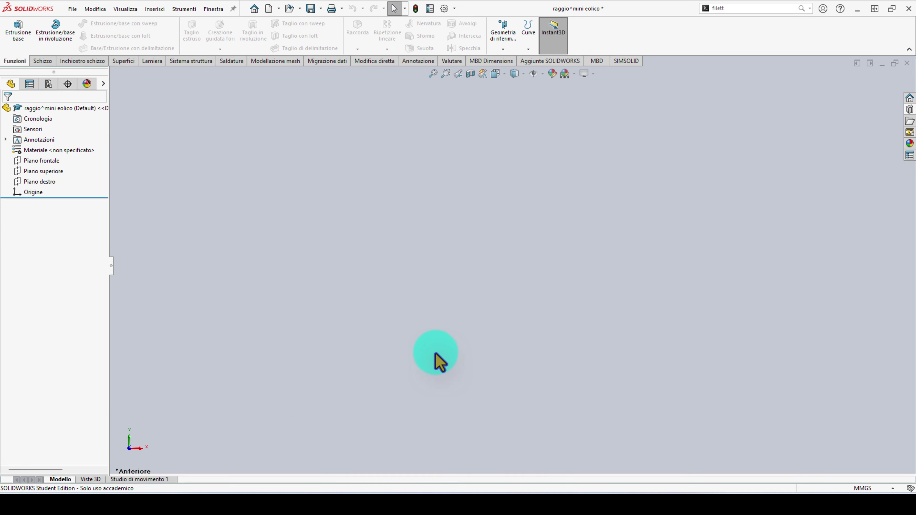
# Open the raggio part and start a sketch on Piano superiore
pyautogui.click(45, 163)
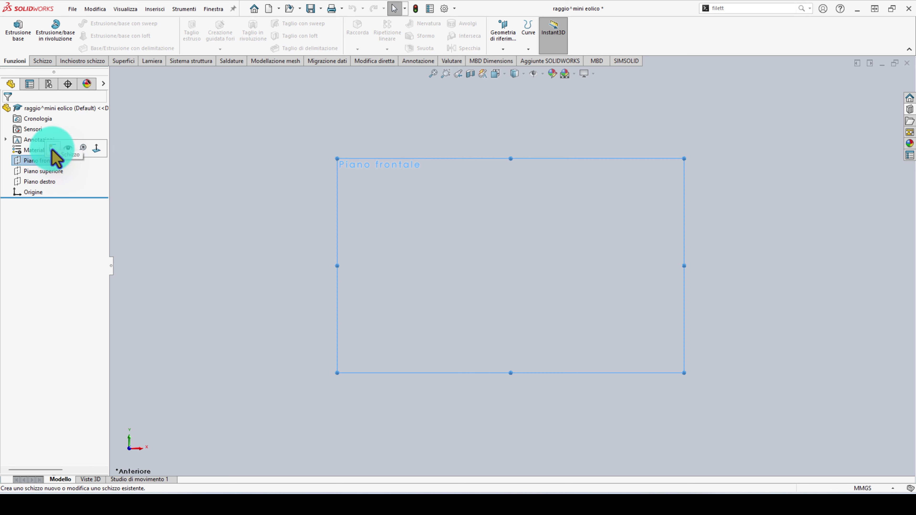
pyautogui.click(54, 182)
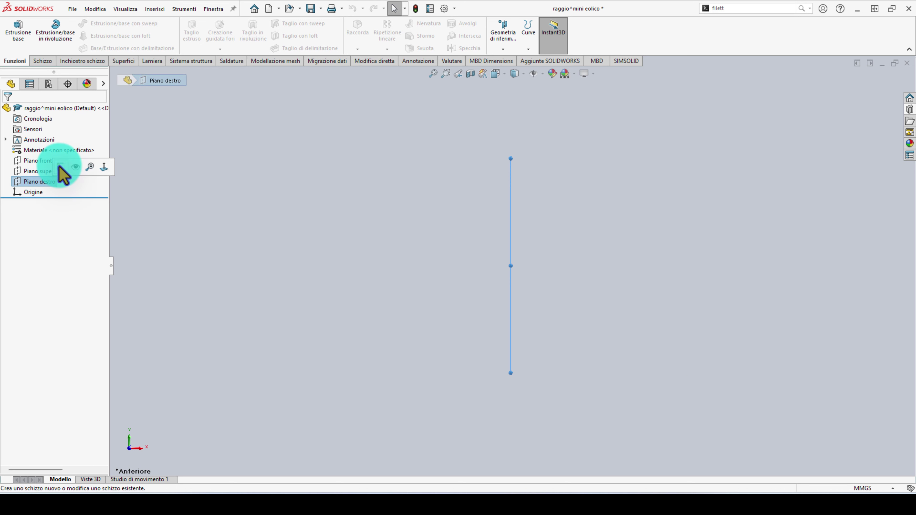
pyautogui.click(55, 170)
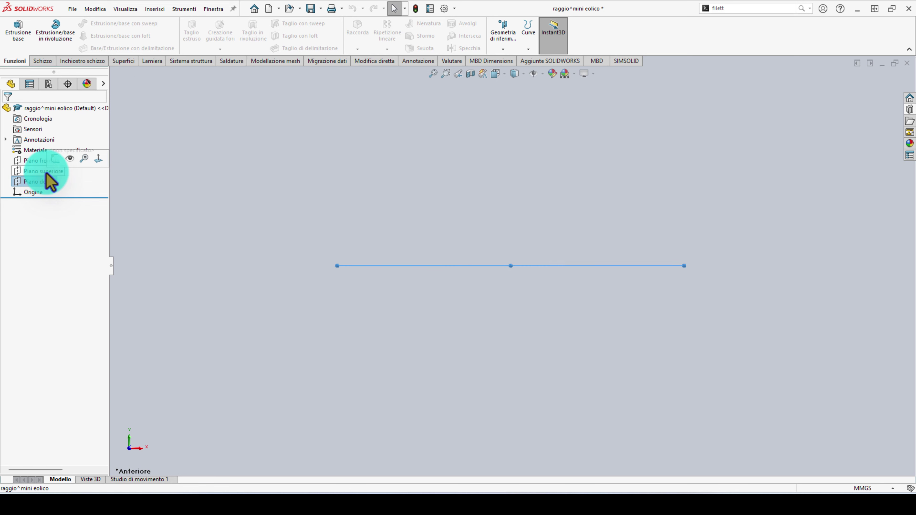
pyautogui.click(54, 159)
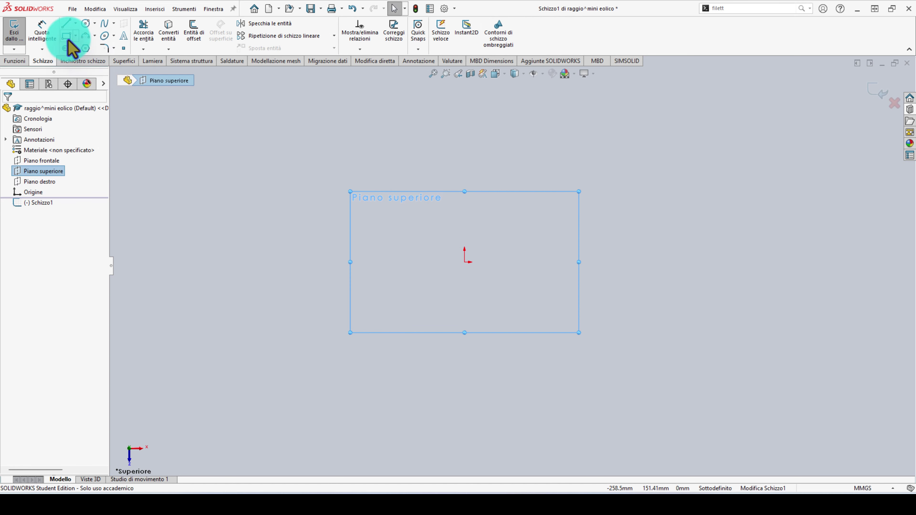
# Draw a centred rectangle at the origin, 25 mm high and 300 mm wide
pyautogui.click(76, 36)
pyautogui.click(80, 74)
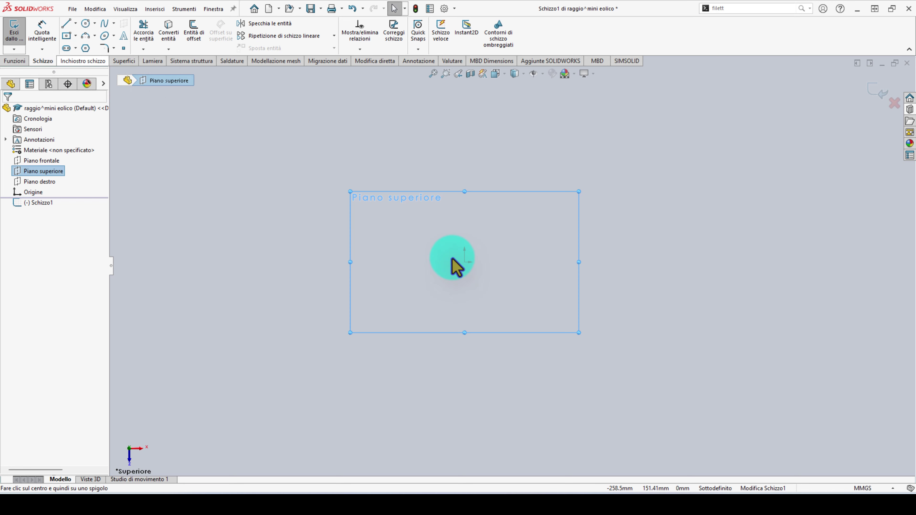
pyautogui.click(465, 263)
pyautogui.write('2')
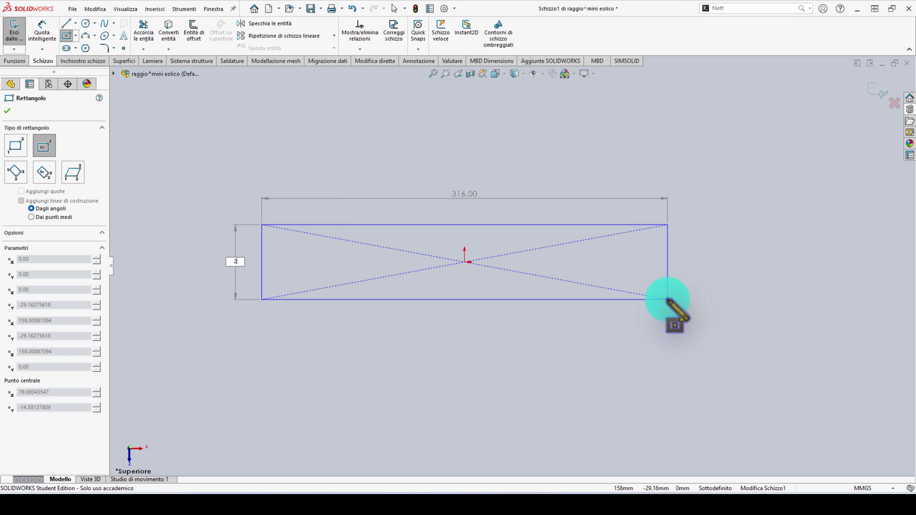
pyautogui.write('5')
pyautogui.press('Tab')
pyautogui.write('300')
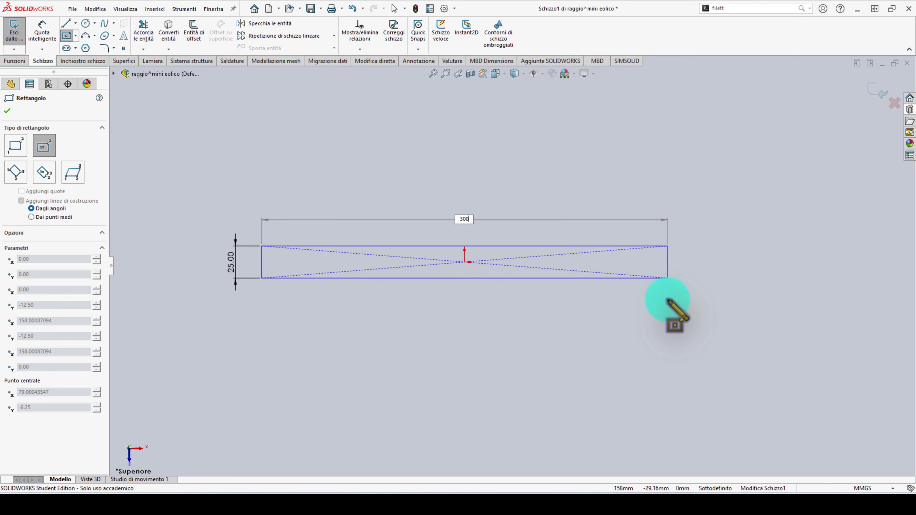
pyautogui.press('Return')
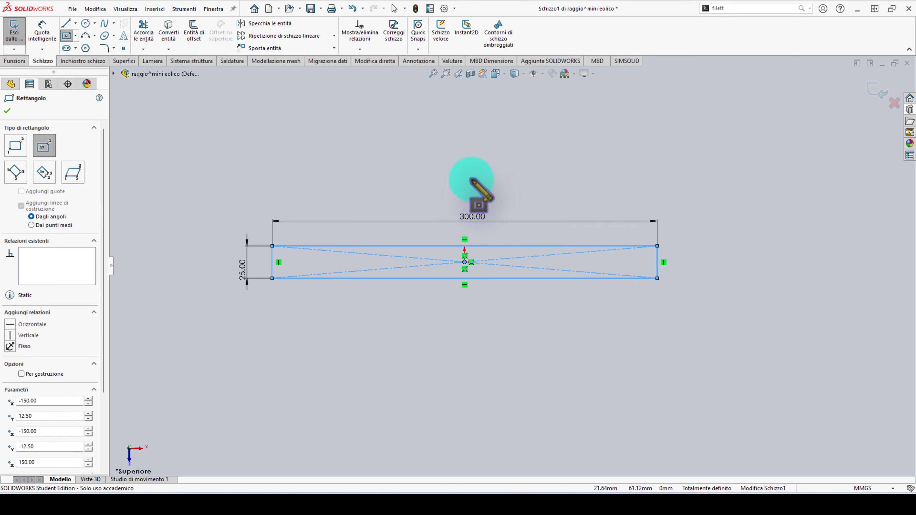
pyautogui.press('Escape')
pyautogui.scroll(-2, 364, 264)
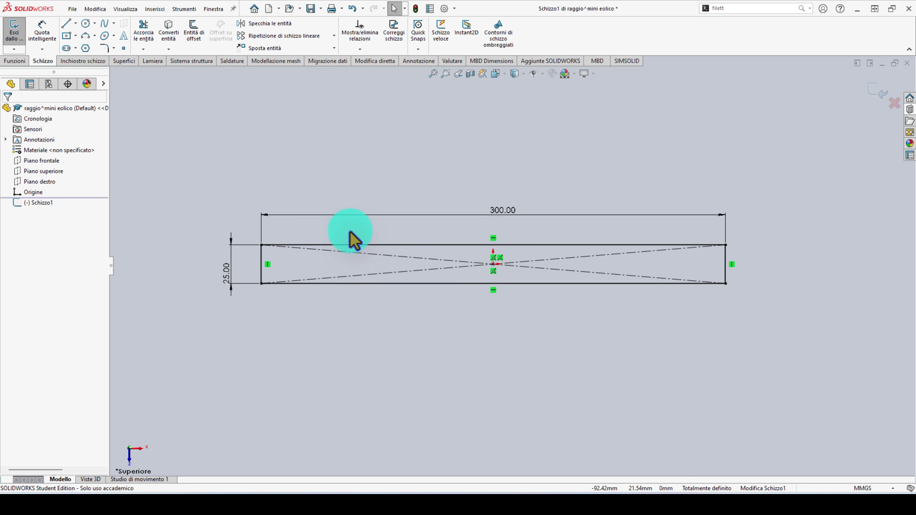
# Draw a Ø6.50 mm circle on the midline near the bar's left end
pyautogui.click(83, 61)
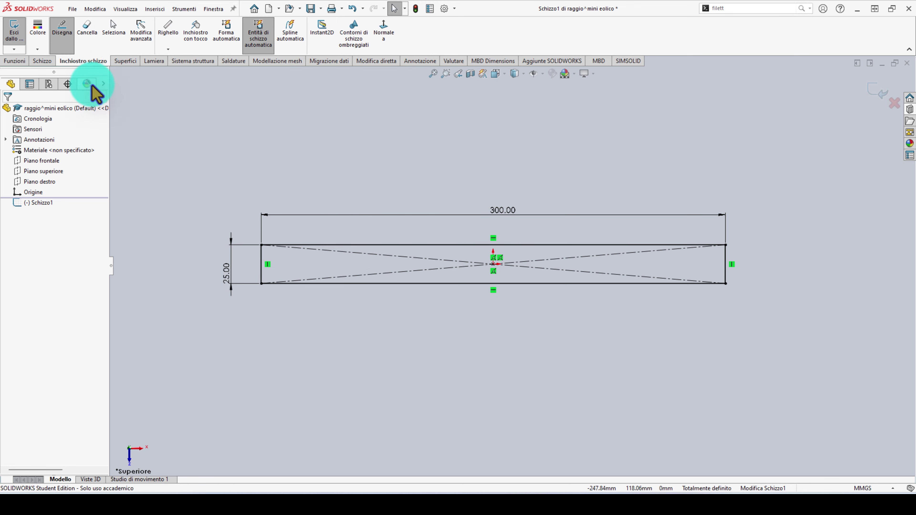
pyautogui.click(43, 61)
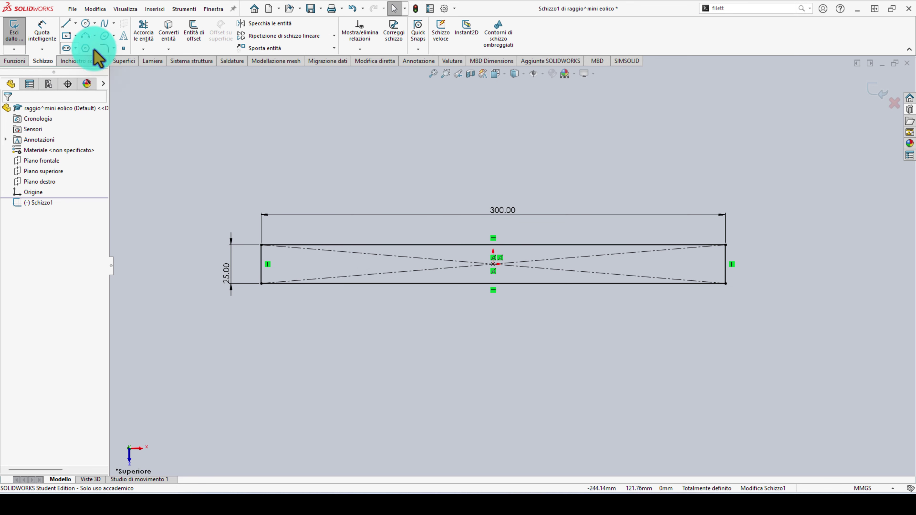
pyautogui.click(85, 23)
pyautogui.click(288, 265)
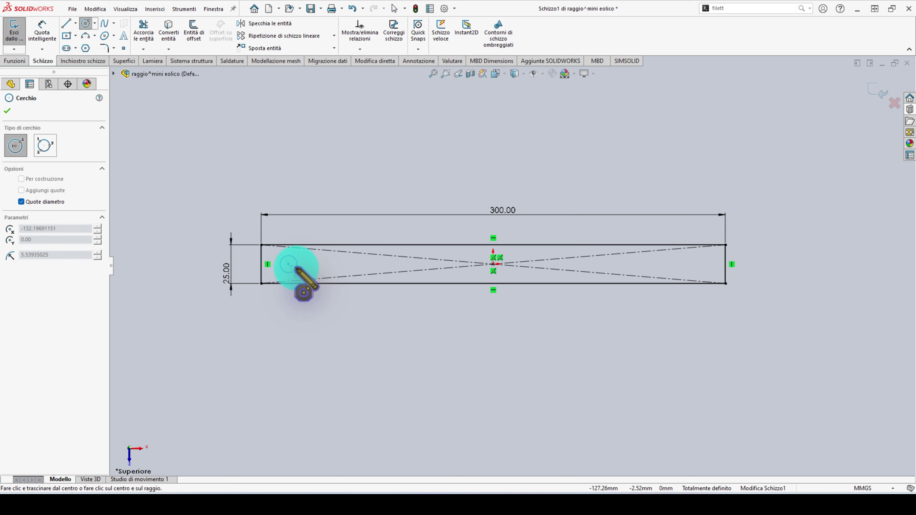
pyautogui.click(297, 269)
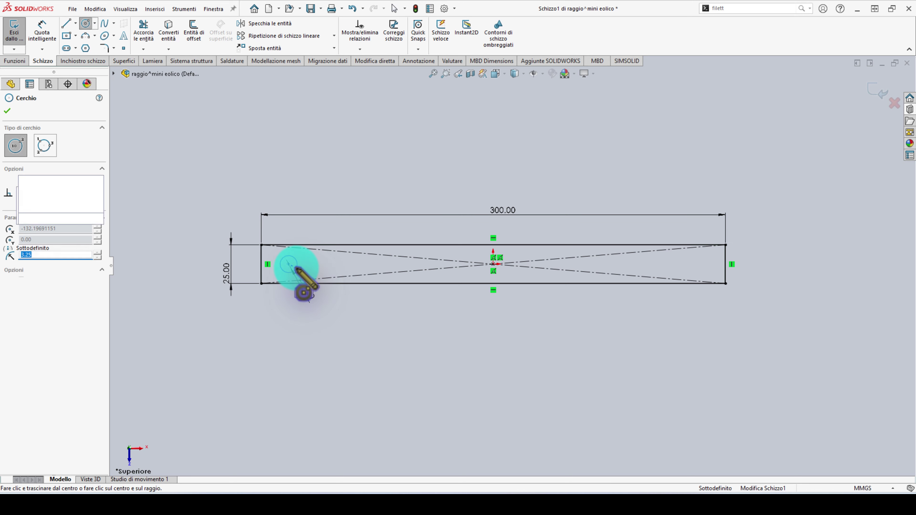
pyautogui.scroll(-2, 297, 269)
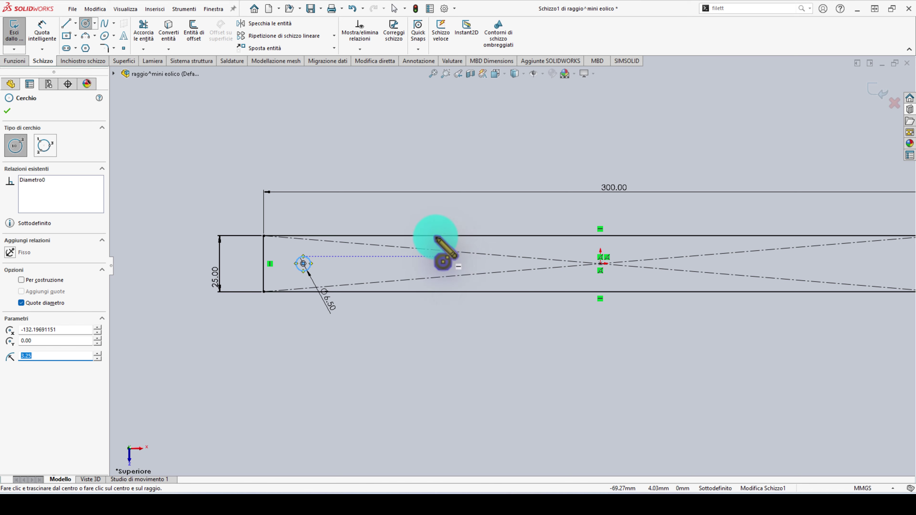
pyautogui.press('Escape')
pyautogui.scroll(-2, 429, 235)
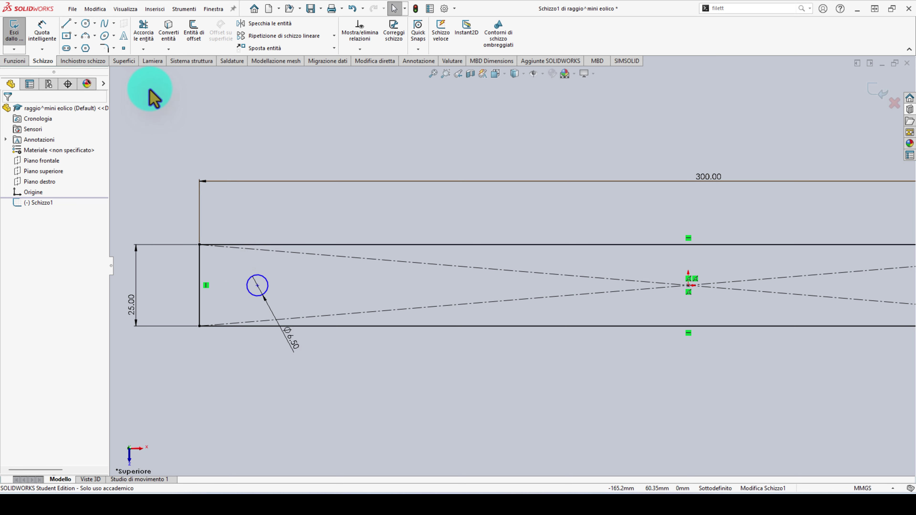
# Draw a horizontal construction centreline along the bar's midline through the circle centre
pyautogui.click(67, 24)
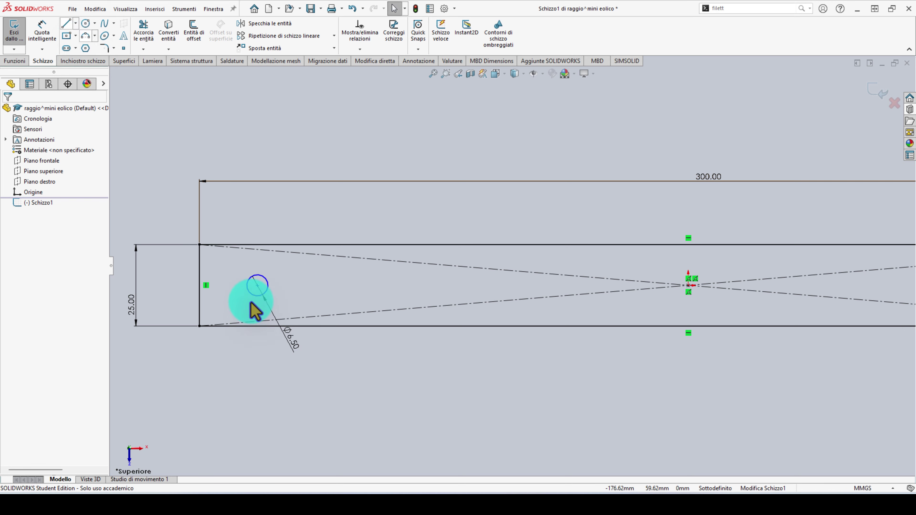
pyautogui.click(199, 285)
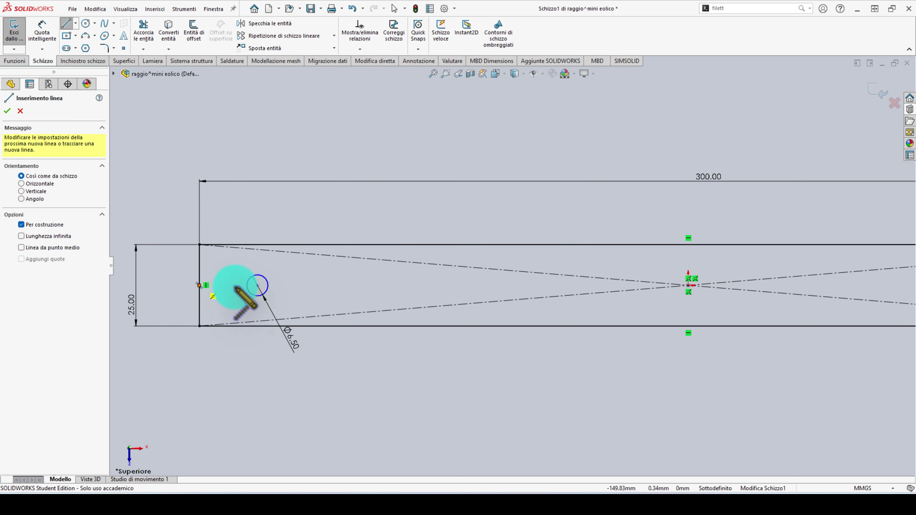
pyautogui.click(257, 286)
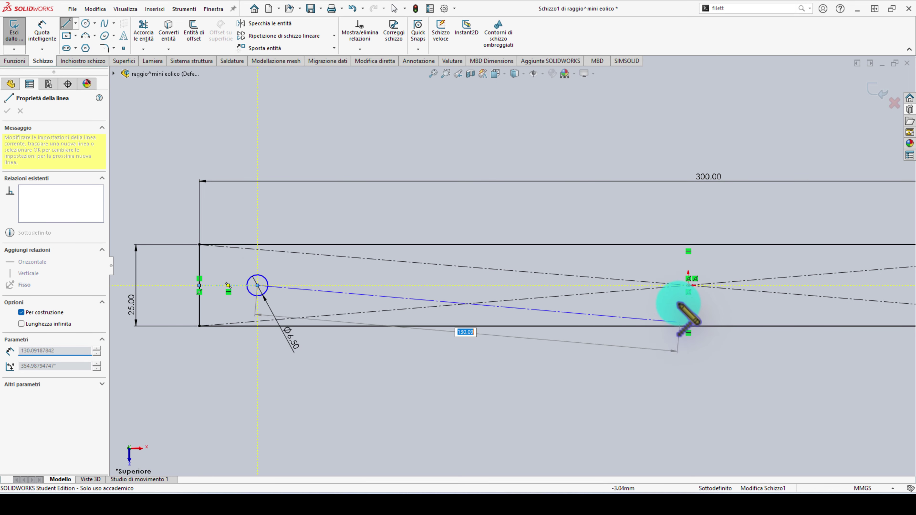
pyautogui.click(689, 285)
pyautogui.scroll(3, 722, 311)
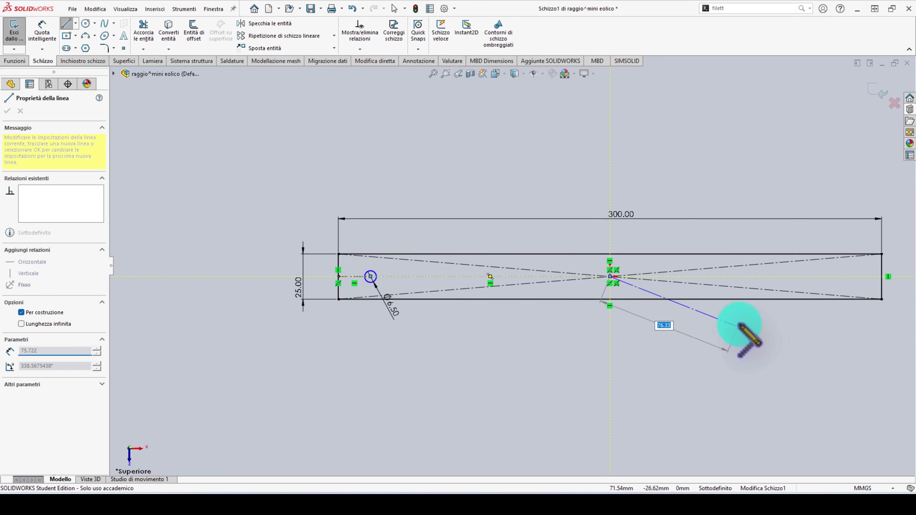
pyautogui.click(822, 276)
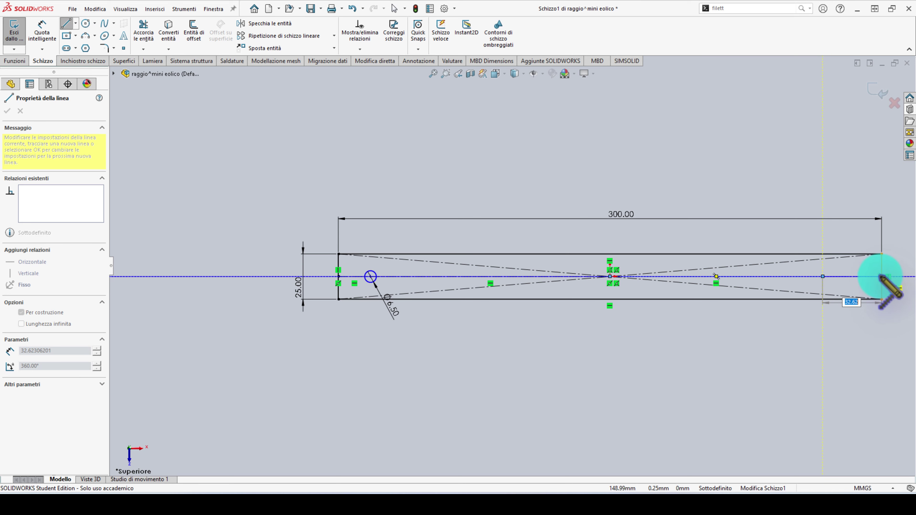
pyautogui.click(882, 277)
pyautogui.press('Escape')
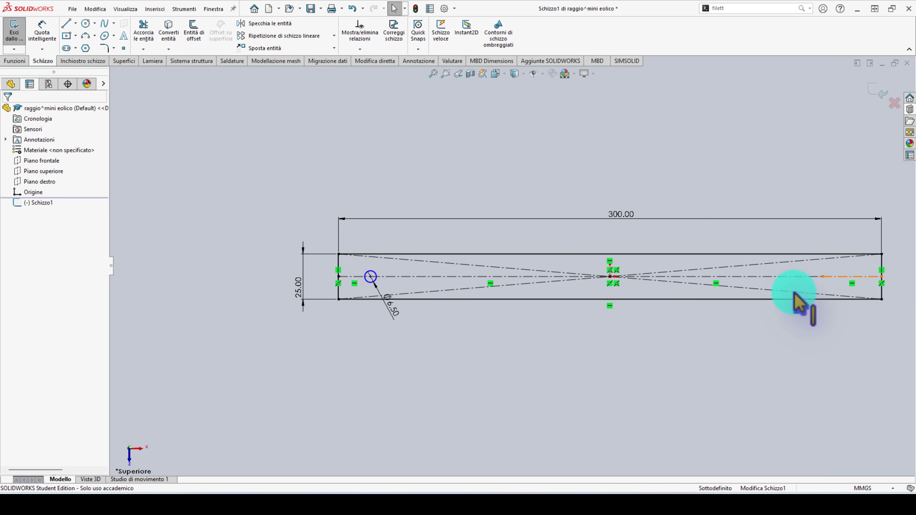
# Make the two short end line pieces equal and dimension the edge-to-circle distance
pyautogui.keyDown('ctrl'); pyautogui.click(352, 276); pyautogui.keyUp('ctrl')
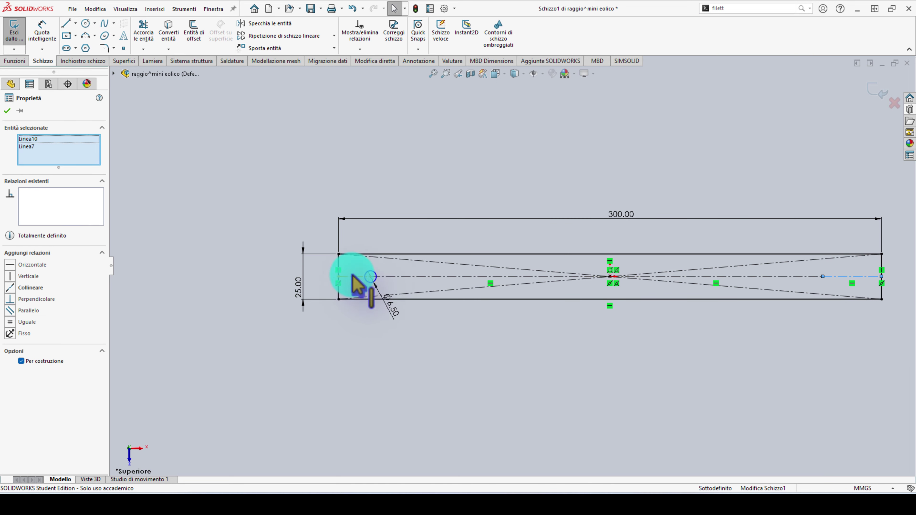
pyautogui.click(450, 233)
pyautogui.click(477, 201)
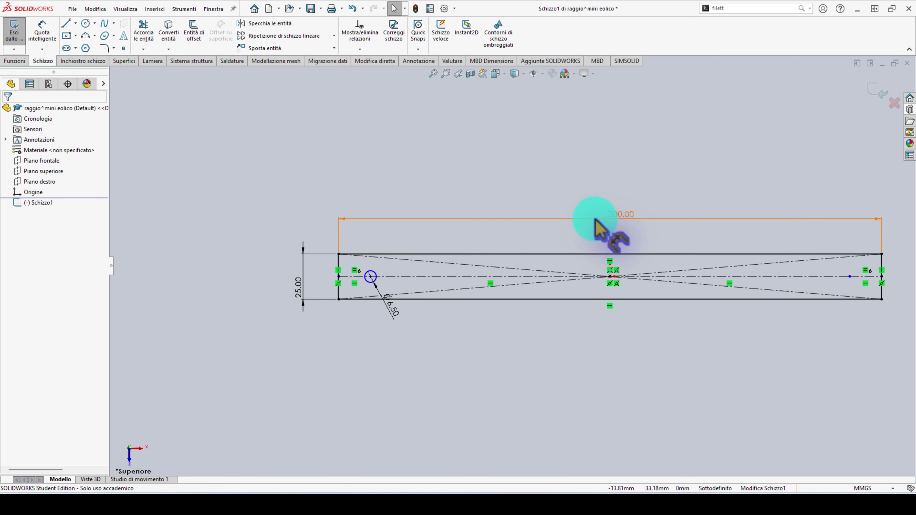
pyautogui.scroll(-2, 598, 227)
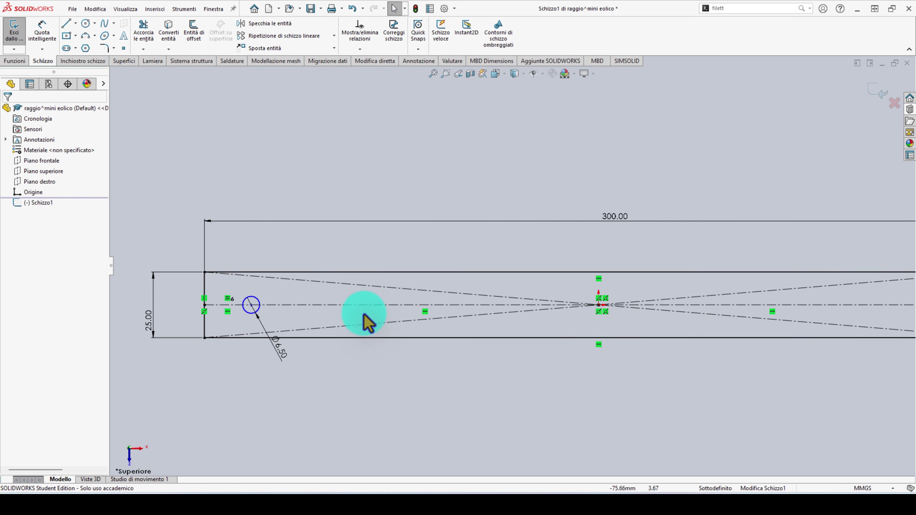
pyautogui.press('d')
pyautogui.click(229, 305)
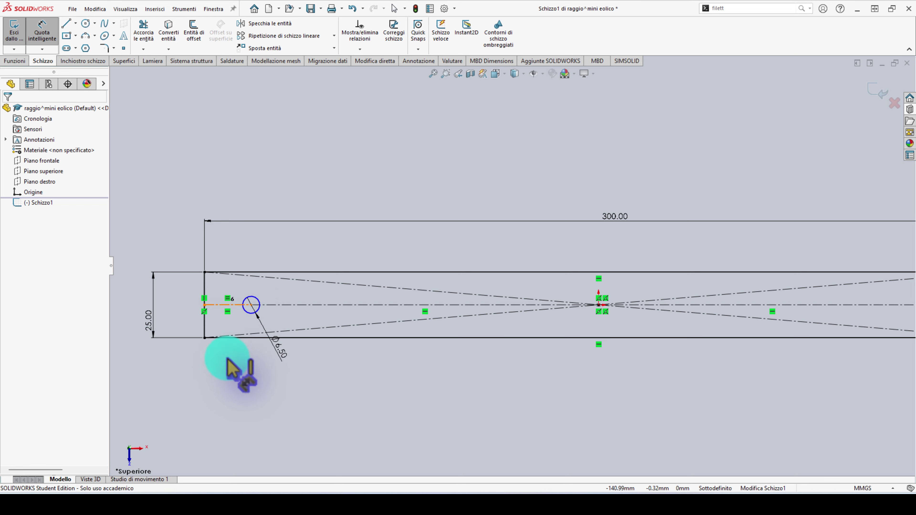
pyautogui.click(232, 372)
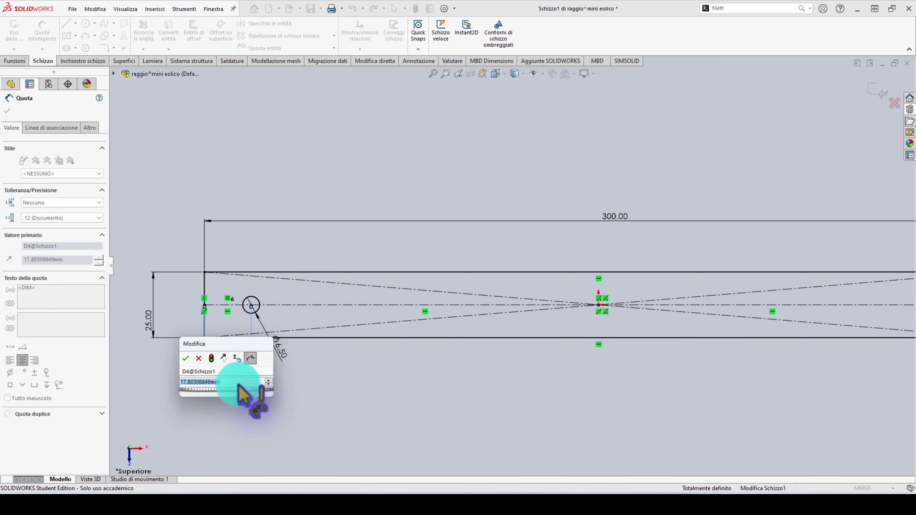
# Set the left edge-to-circle distance to 12 mm
pyautogui.write('12')
pyautogui.press('Return')
pyautogui.press('Escape')
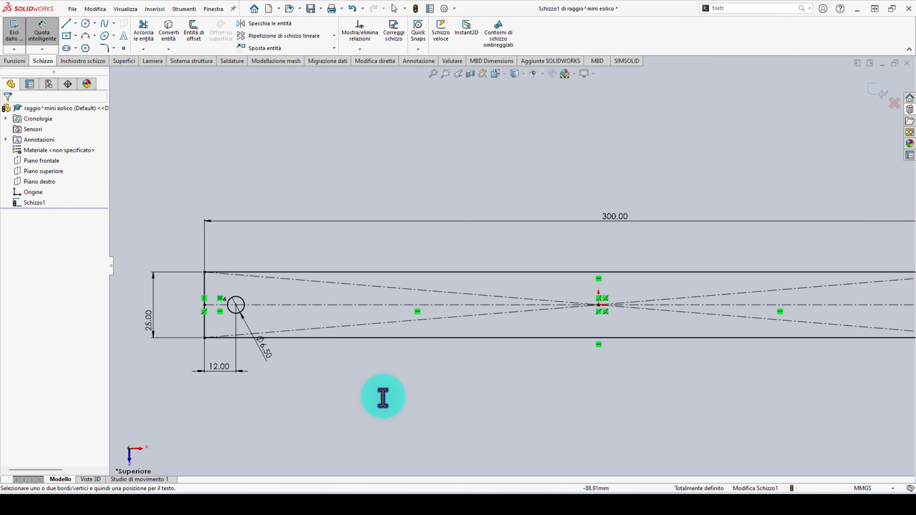
# Draw four more circles along the centreline, including one at the origin
pyautogui.click(86, 29)
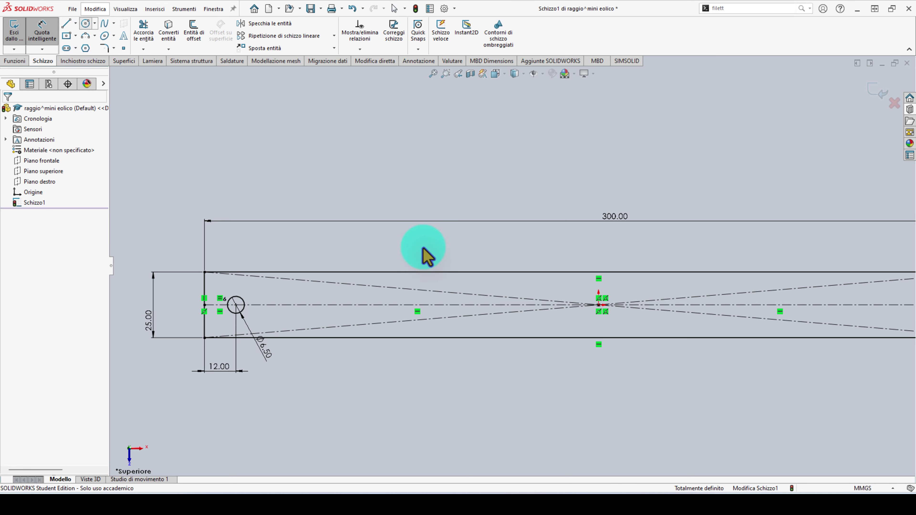
pyautogui.click(418, 305)
pyautogui.click(428, 308)
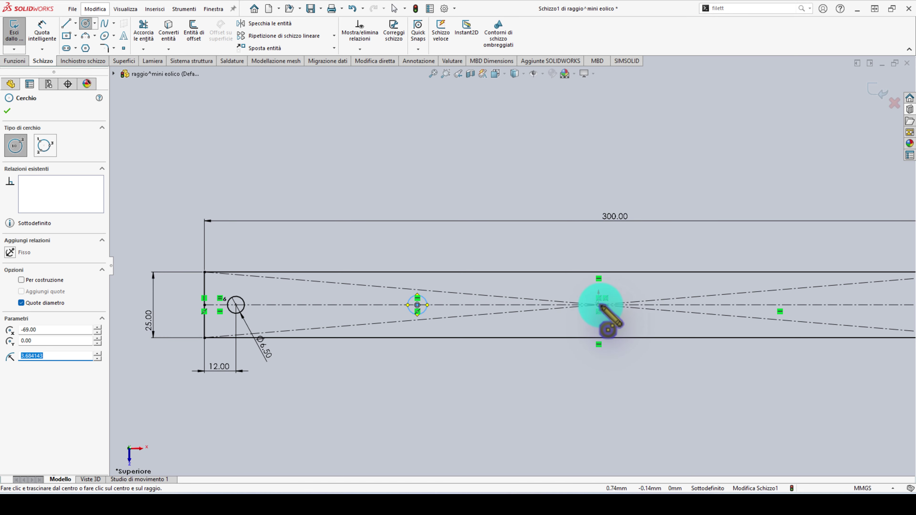
pyautogui.click(599, 305)
pyautogui.click(606, 312)
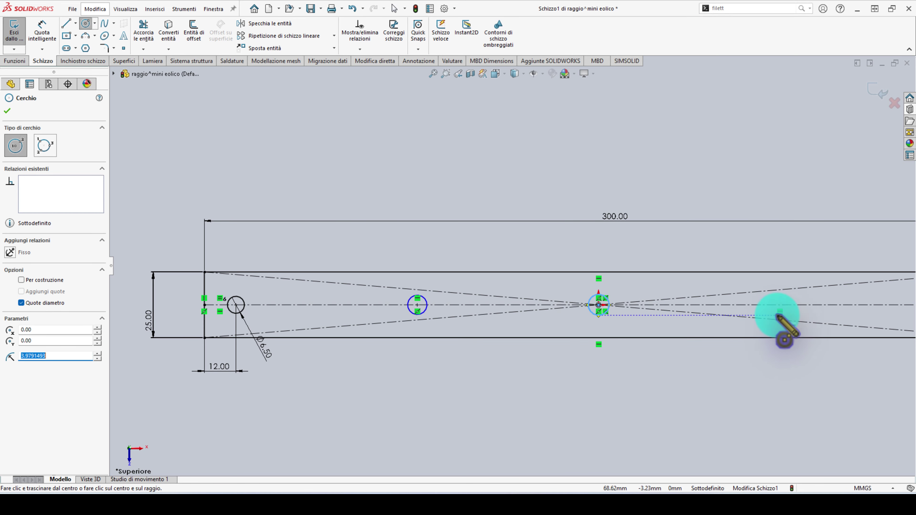
pyautogui.press('f')
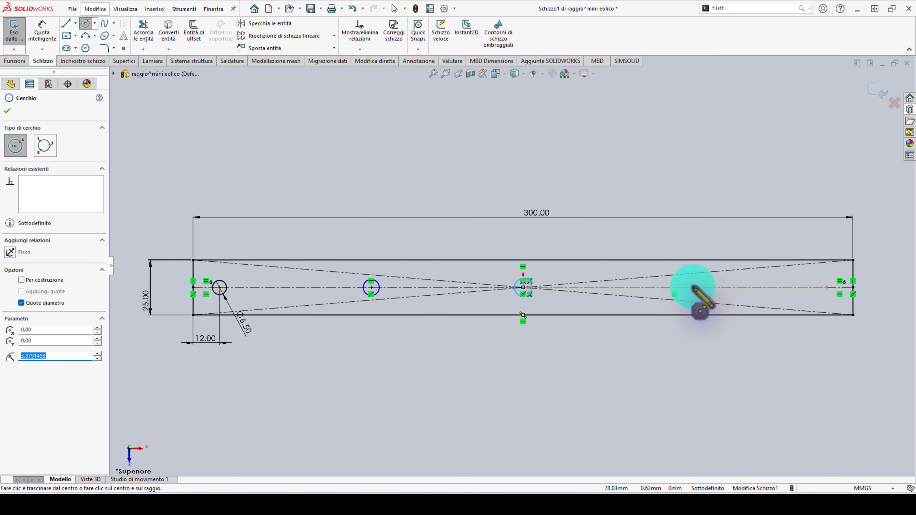
pyautogui.click(675, 288)
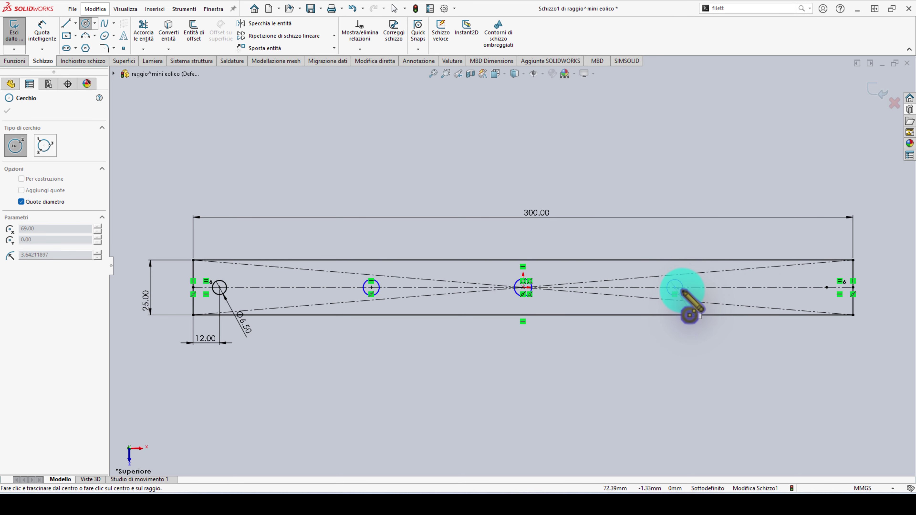
pyautogui.click(683, 292)
pyautogui.click(827, 288)
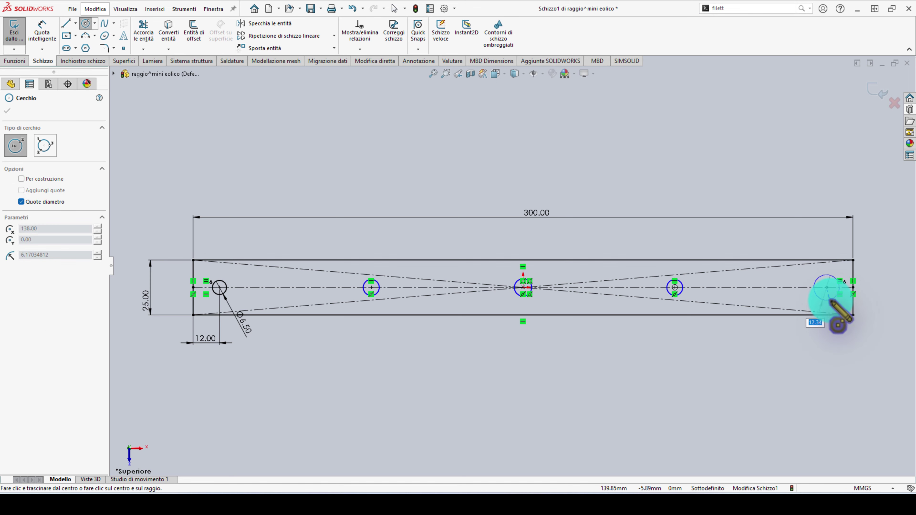
pyautogui.click(833, 300)
pyautogui.press('Escape')
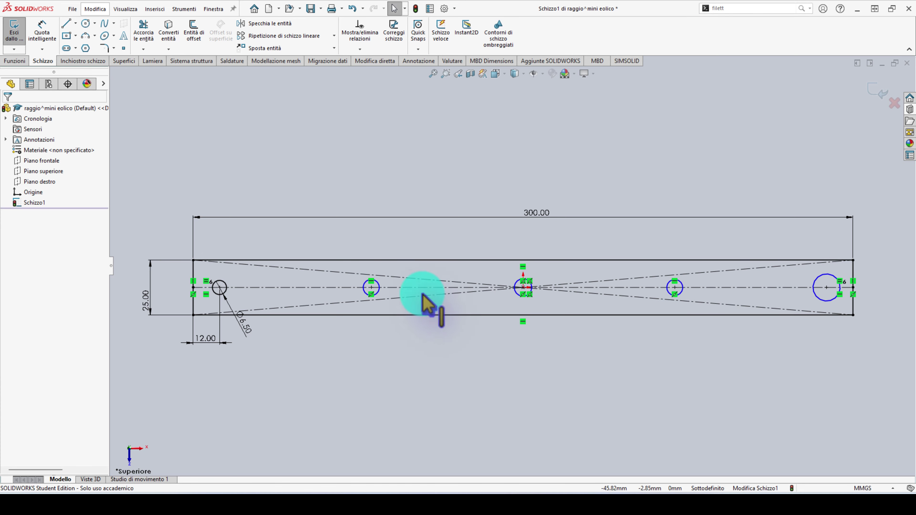
# Make all five circles equal in size, then start an Extruded Boss/Base
pyautogui.click(378, 285)
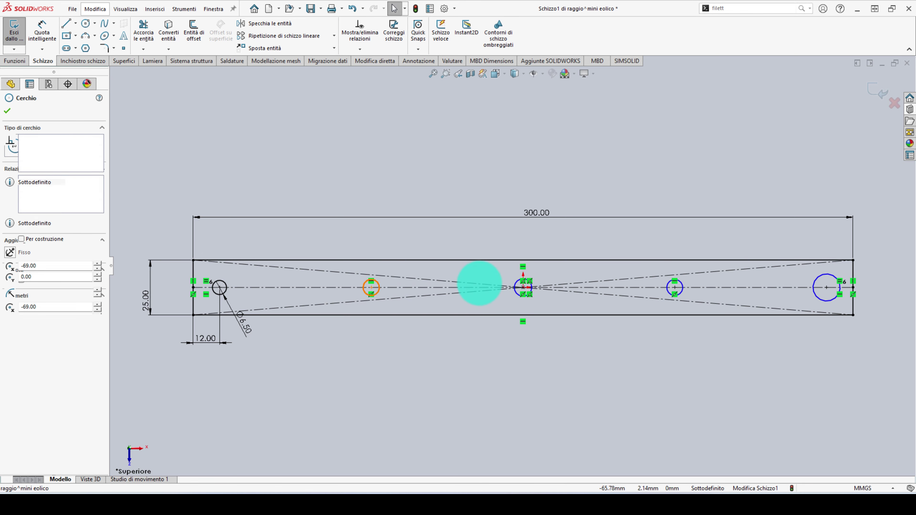
pyautogui.click(515, 286)
pyautogui.click(670, 286)
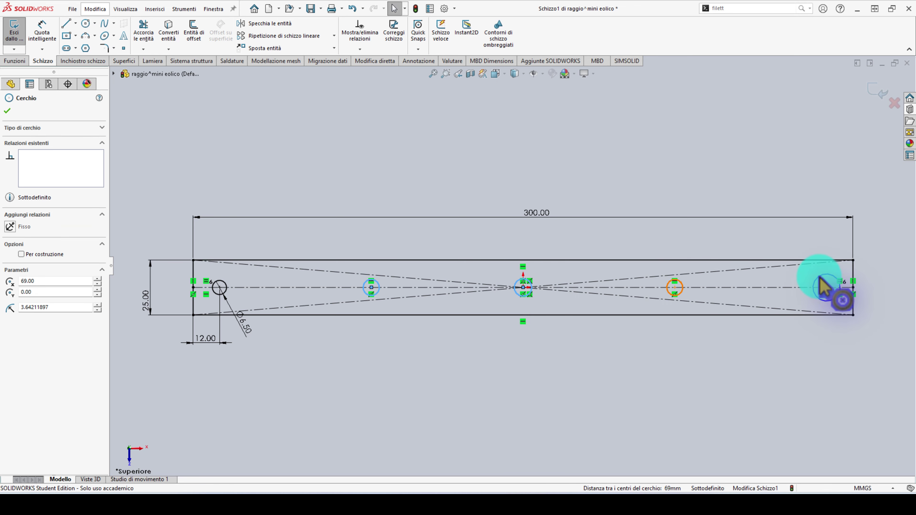
pyautogui.click(818, 281)
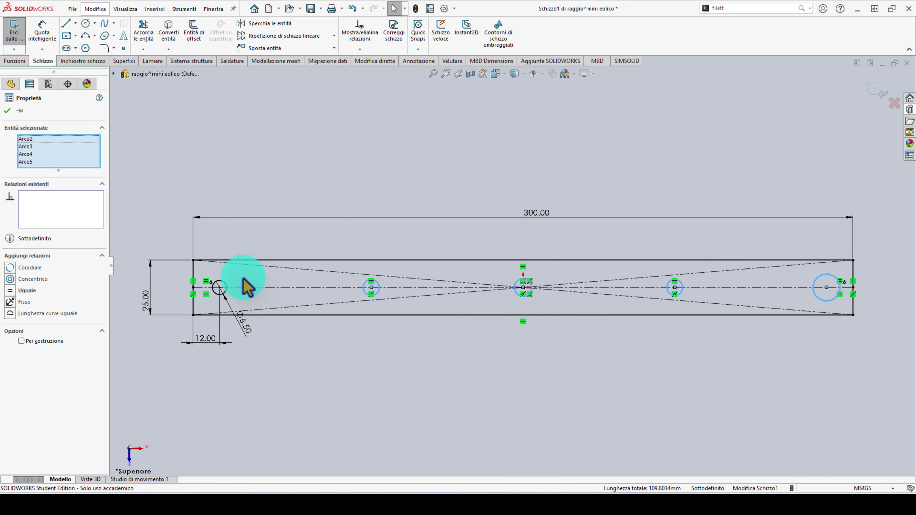
pyautogui.keyDown('ctrl'); pyautogui.click(227, 288); pyautogui.keyUp('ctrl')
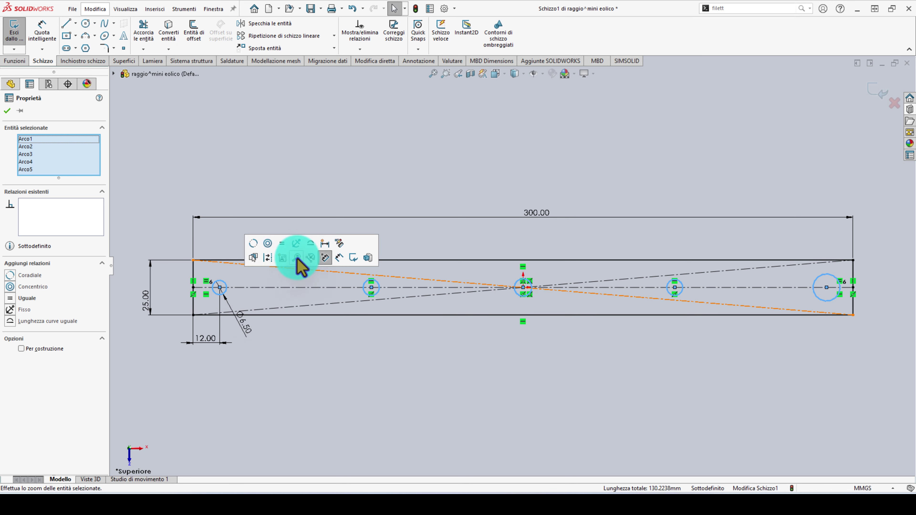
pyautogui.click(287, 252)
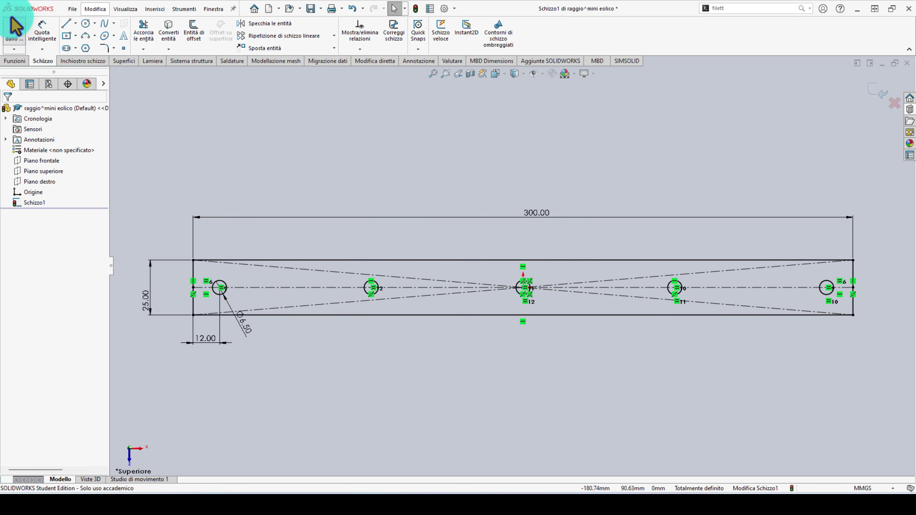
pyautogui.click(16, 60)
pyautogui.click(18, 30)
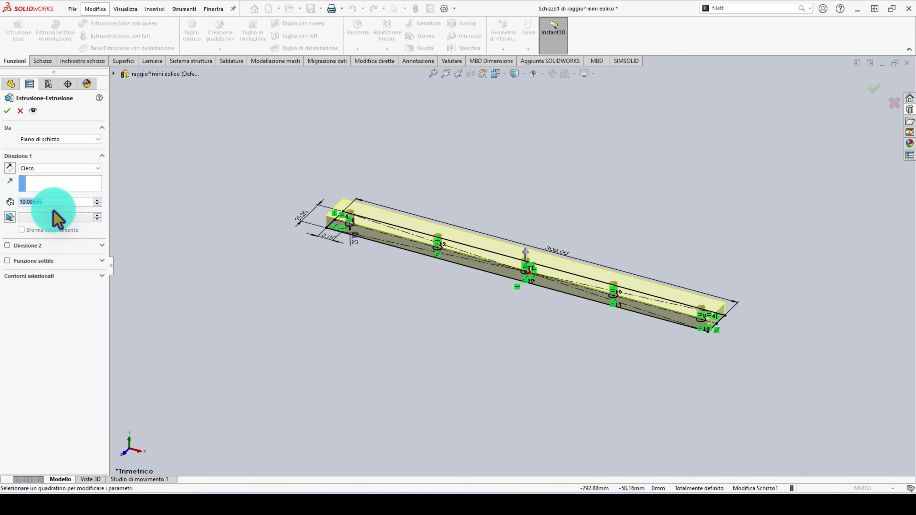
# Extrude the bar sketch 3 mm thick and select a short corner edge at its left end
pyautogui.write('3')
pyautogui.press('Return')
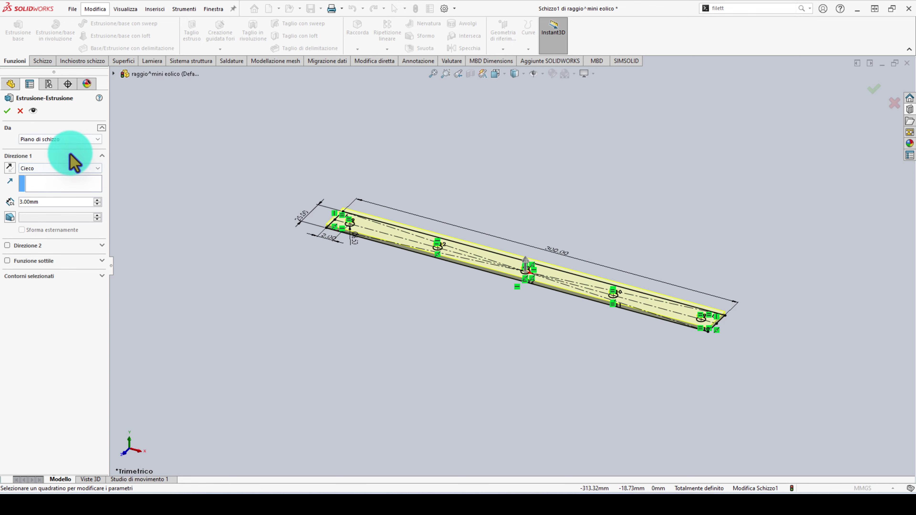
pyautogui.click(6, 111)
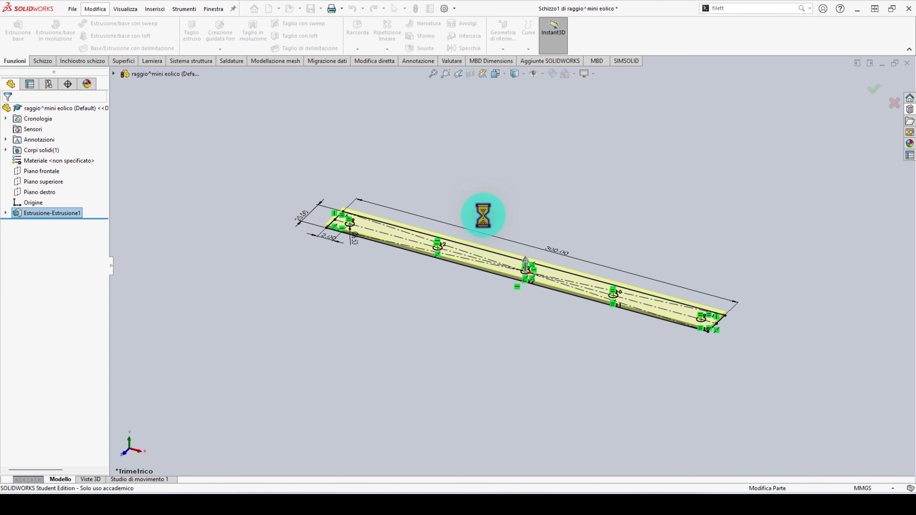
pyautogui.moveTo(417, 221); pyautogui.dragTo(408, 255, button='middle')
pyautogui.scroll(5, 361, 282)
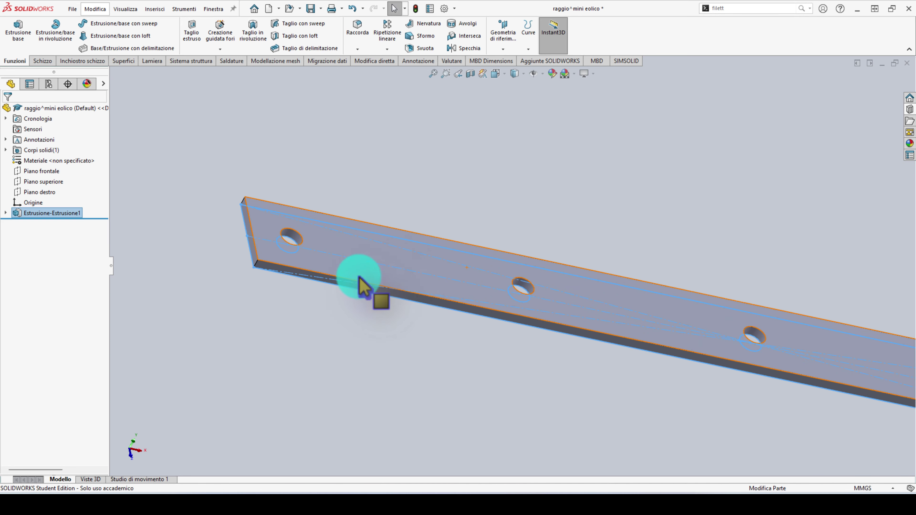
pyautogui.scroll(4, 236, 259)
pyautogui.click(210, 255)
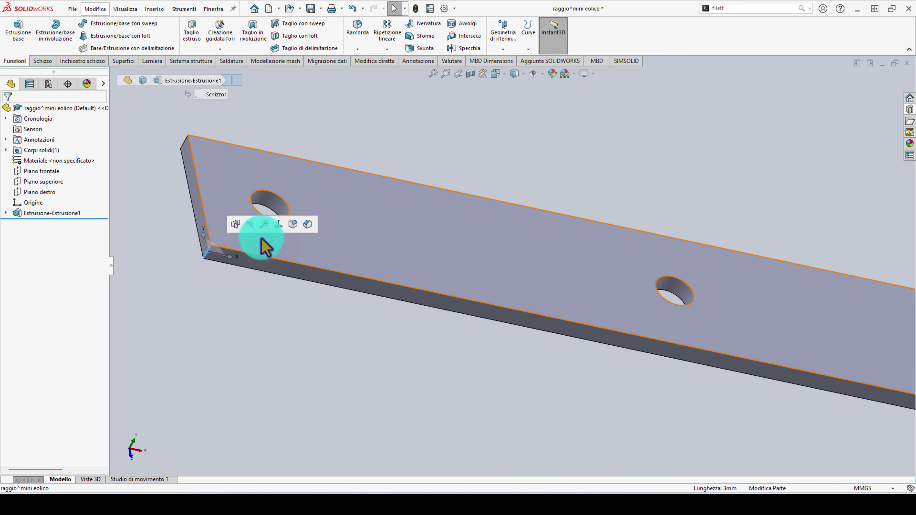
# Chamfer the four corner edges at both bar ends at 5 mm × 45°
pyautogui.press('c')
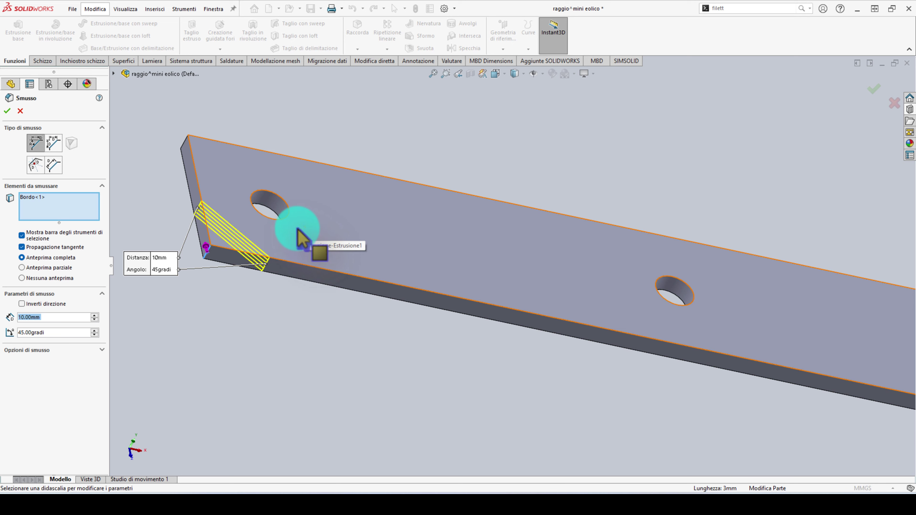
pyautogui.write('5')
pyautogui.press('Return')
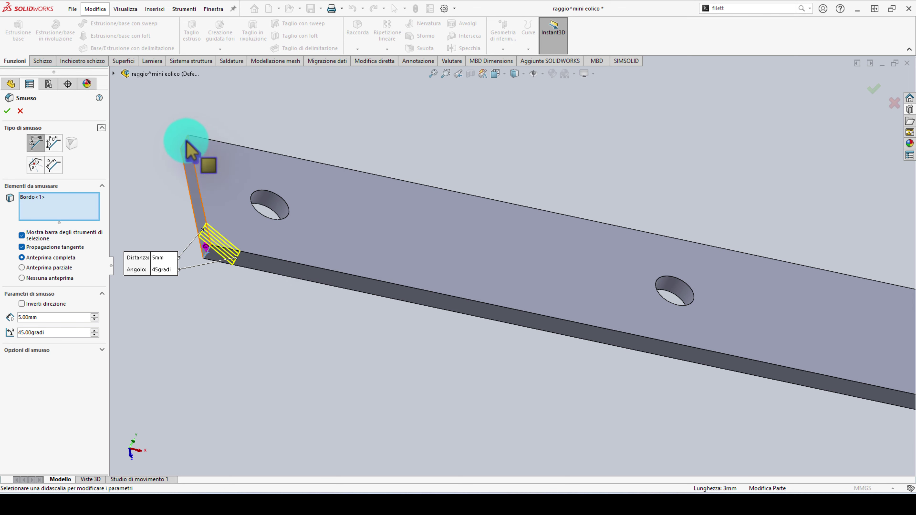
pyautogui.click(188, 150)
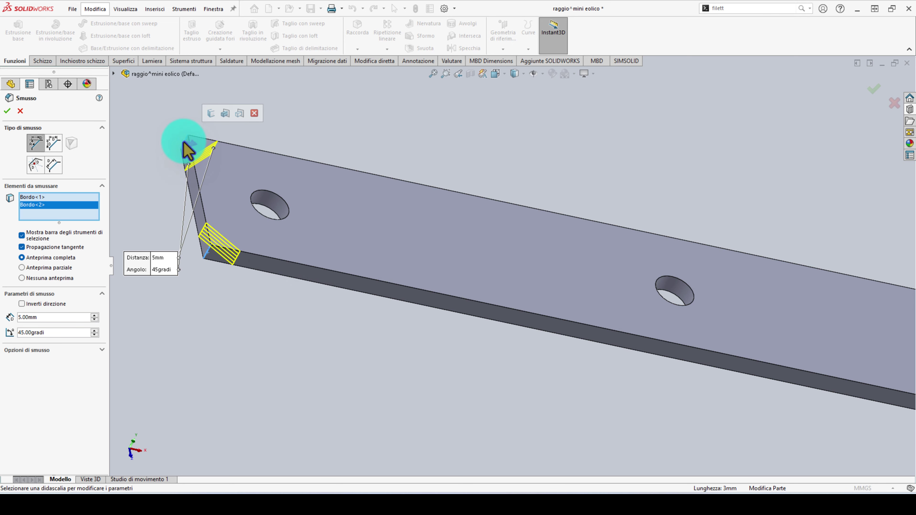
pyautogui.scroll(-3, 484, 242)
pyautogui.moveTo(485, 242)
pyautogui.mouseDown(button='middle')
pyautogui.moveTo(388, 215)
pyautogui.moveTo(761, 317)
pyautogui.mouseUp(button='middle')
pyautogui.scroll(3, 644, 272)
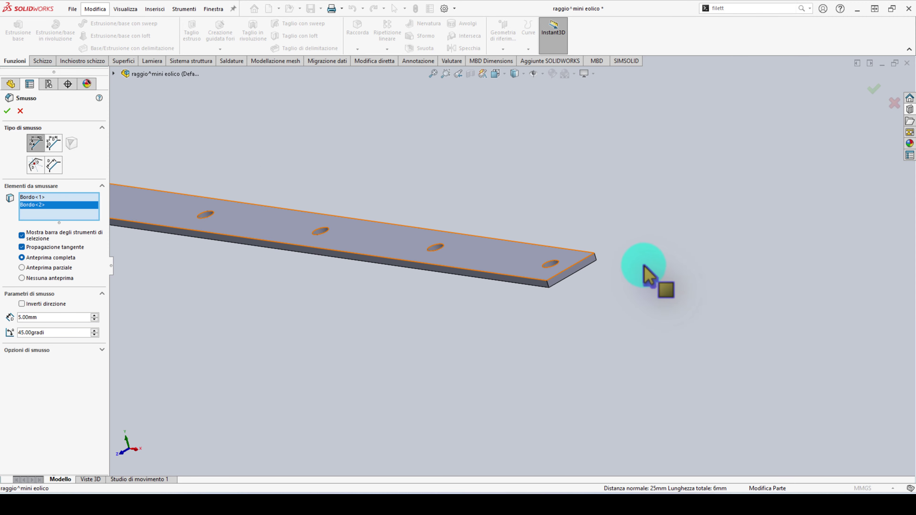
pyautogui.scroll(2, 491, 287)
pyautogui.click(536, 275)
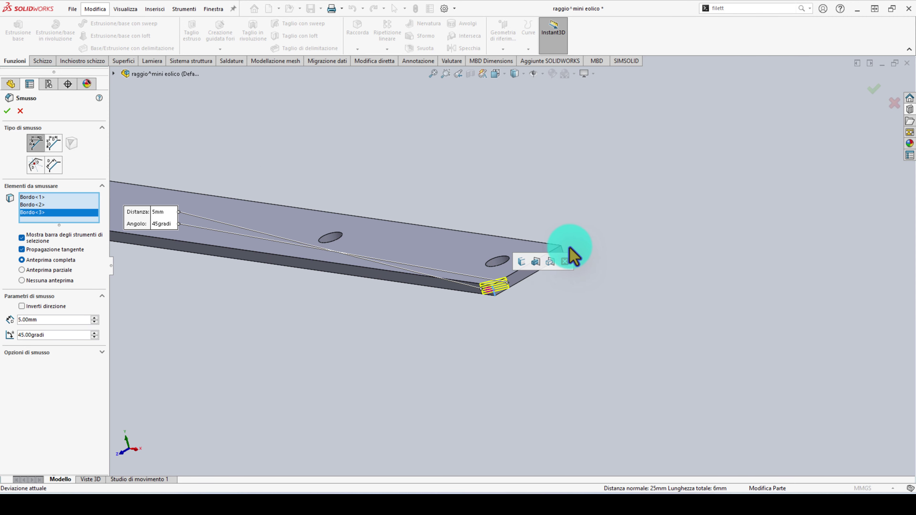
pyautogui.click(565, 260)
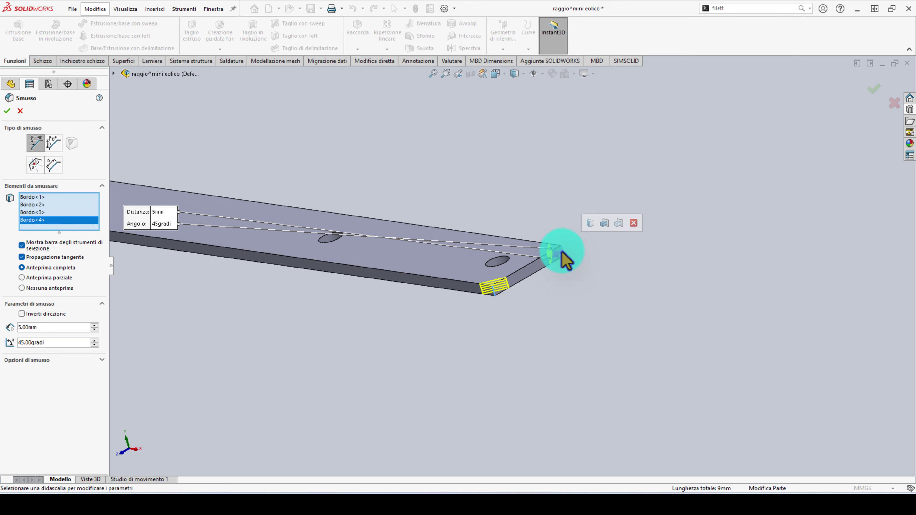
pyautogui.click(8, 109)
pyautogui.press('f')
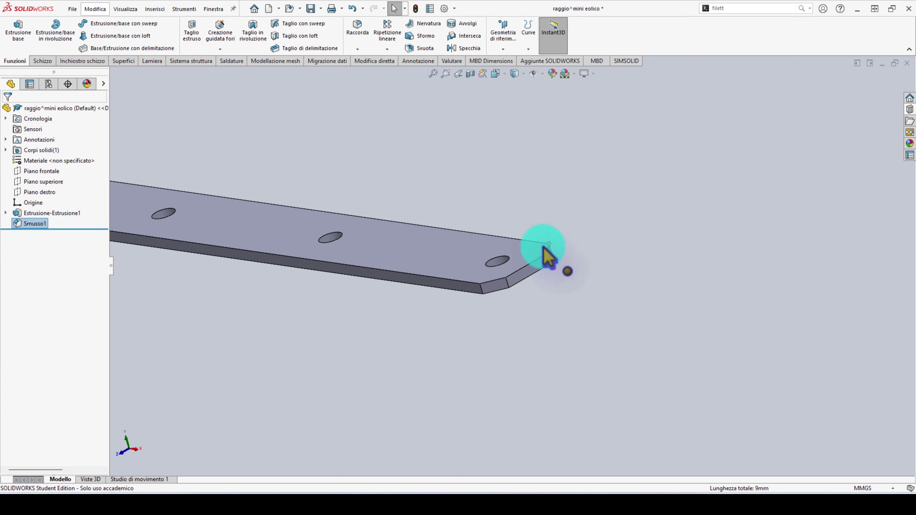
pyautogui.moveTo(294, 249)
pyautogui.mouseDown(button='middle')
pyautogui.moveTo(381, 283)
pyautogui.moveTo(440, 337)
pyautogui.mouseUp(button='middle')
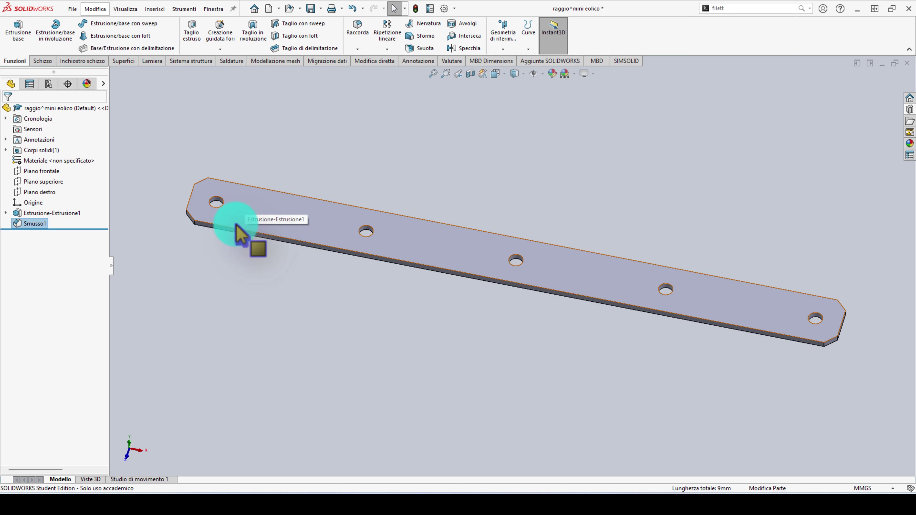
# Save the part and assign Leghe di alluminio DIN 3.0205 (EN-AW 1200) as its material
pyautogui.click(72, 8)
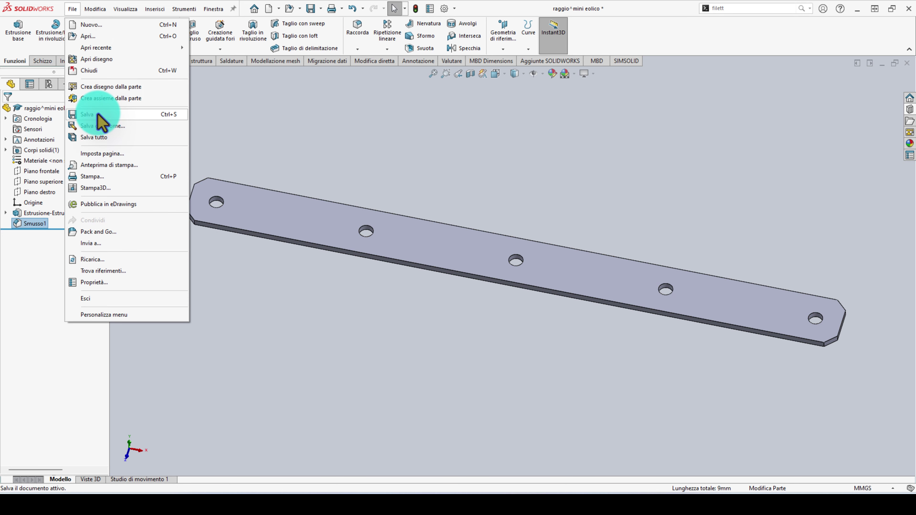
pyautogui.click(310, 142)
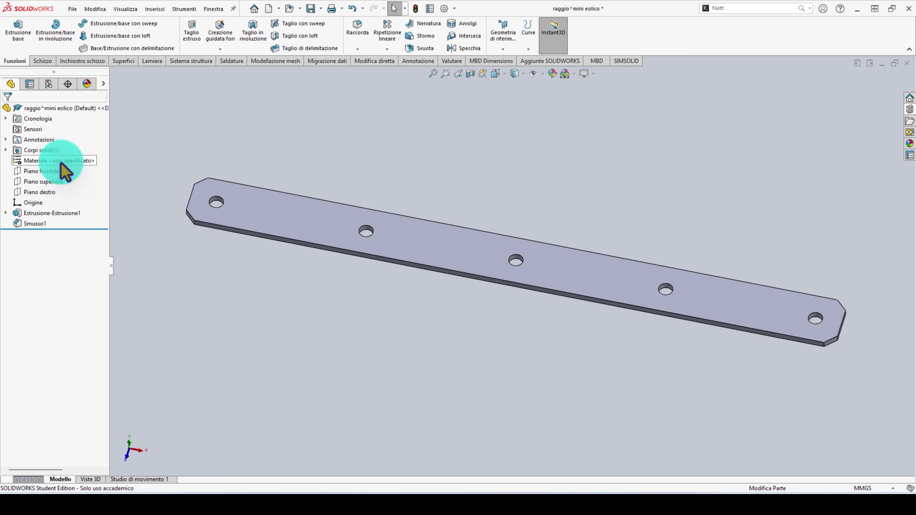
pyautogui.rightClick(61, 162)
pyautogui.click(397, 204)
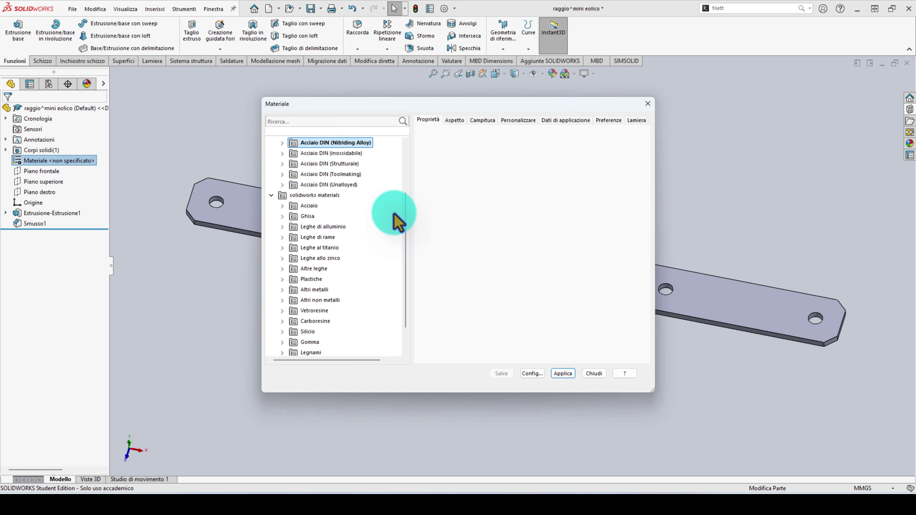
pyautogui.moveTo(405, 225); pyautogui.dragTo(418, 134)
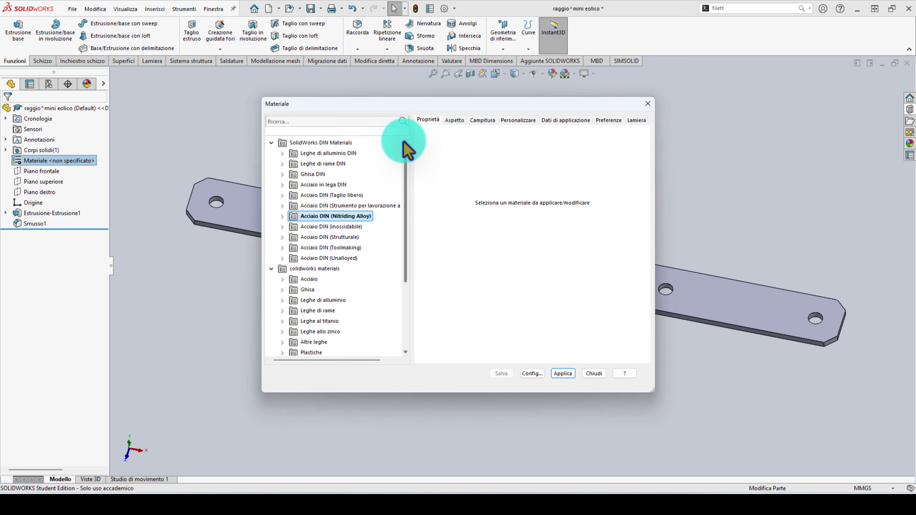
pyautogui.click(328, 153)
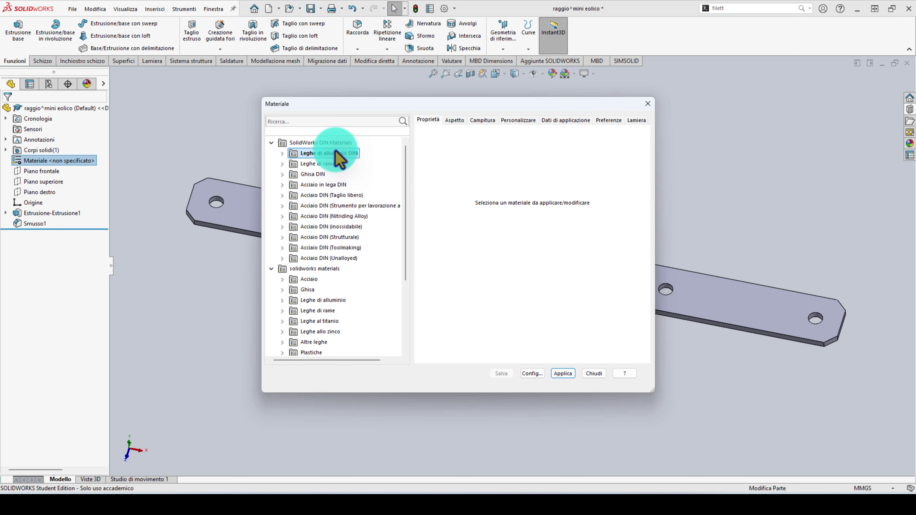
pyautogui.click(282, 153)
pyautogui.click(341, 155)
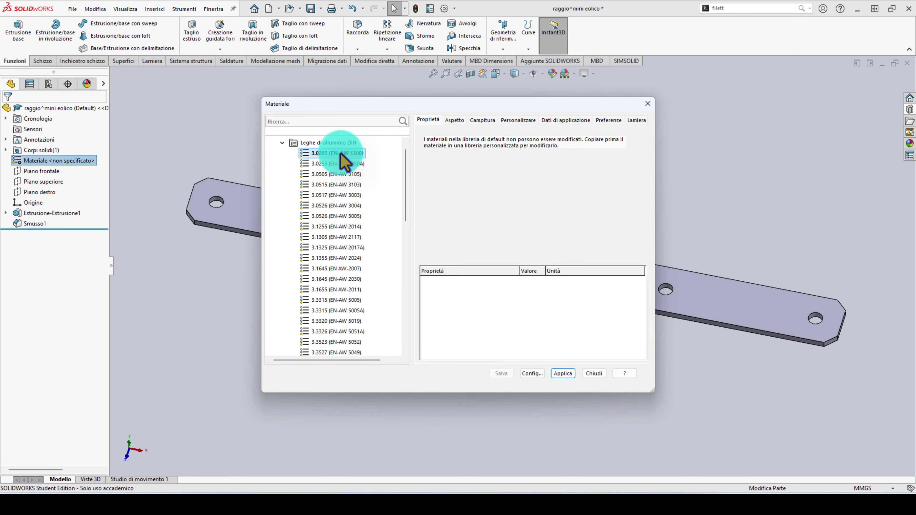
pyautogui.click(562, 374)
pyautogui.click(594, 373)
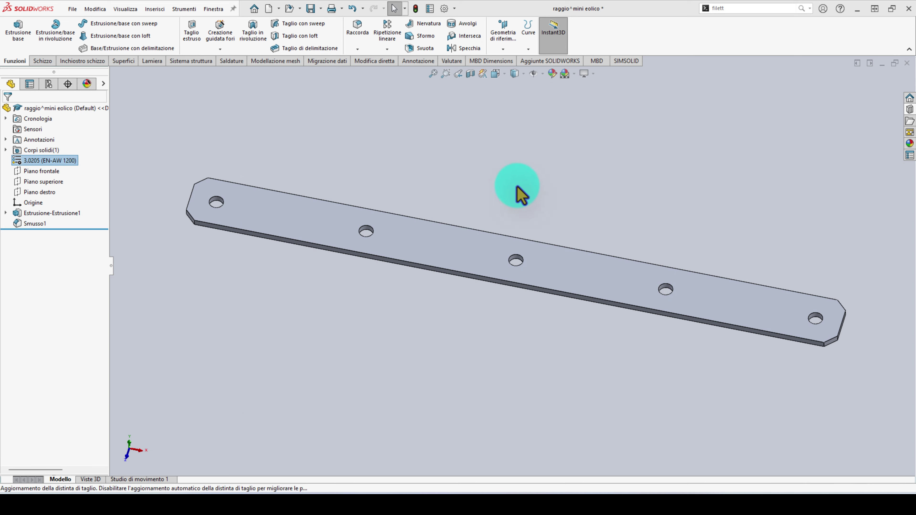
# Save the part again and close it to return to the mini eolico assembly
pyautogui.click(73, 8)
pyautogui.click(102, 98)
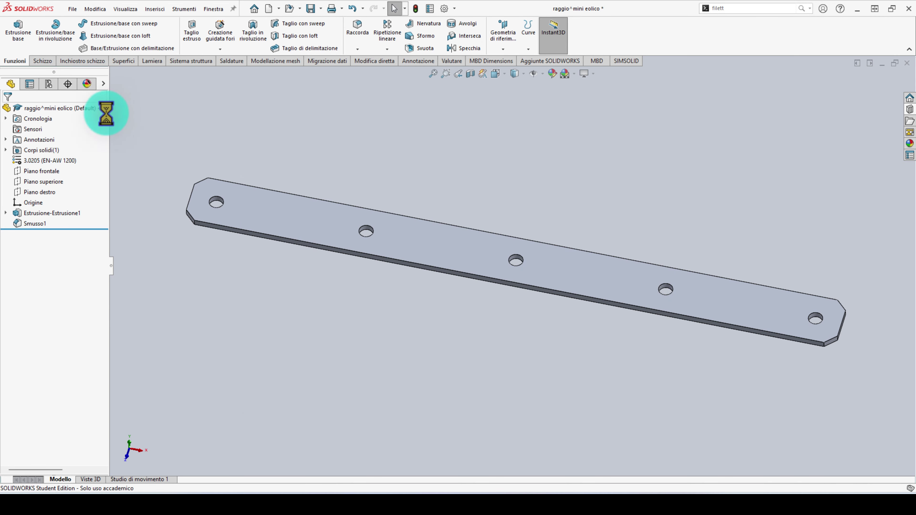
pyautogui.click(907, 65)
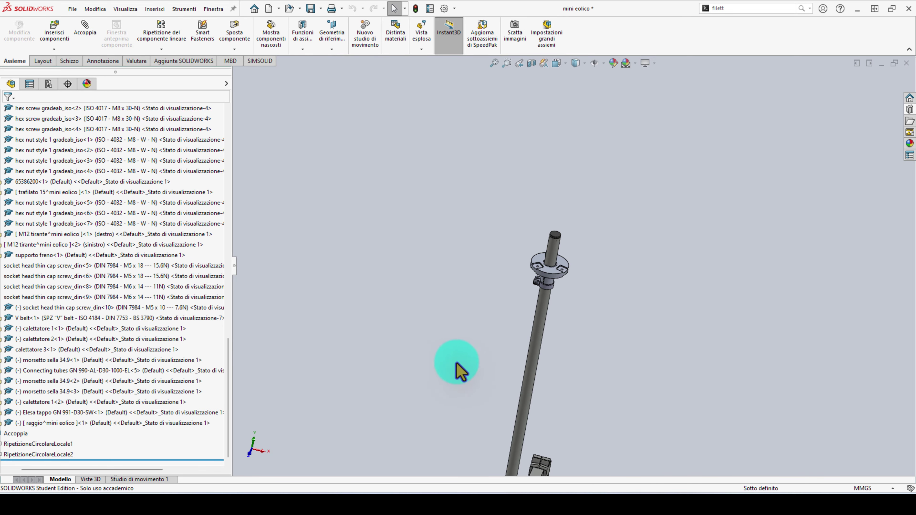
# Add another raggio spoke bar copy and make its hole concentric with the flange hole
pyautogui.scroll(3, 454, 368)
pyautogui.scroll(2, 624, 368)
pyautogui.scroll(3, 549, 205)
pyautogui.scroll(-3, 579, 262)
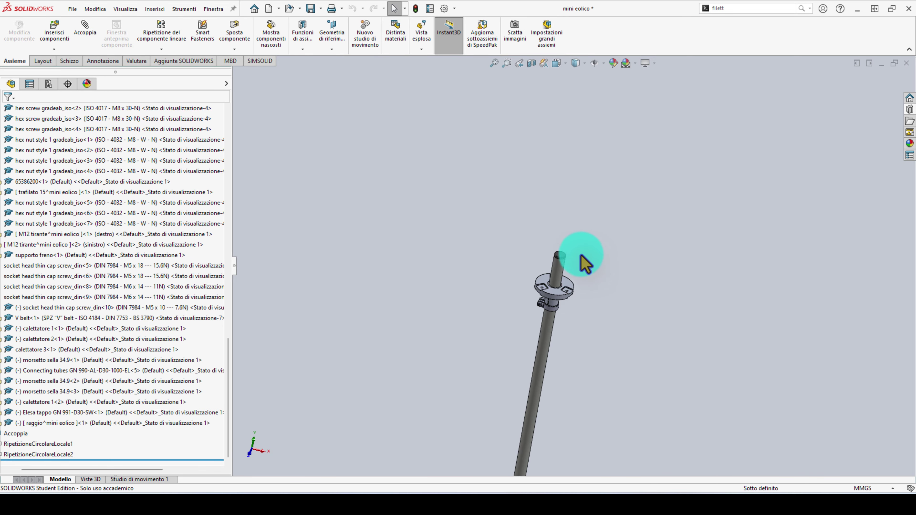
pyautogui.scroll(-1, 579, 262)
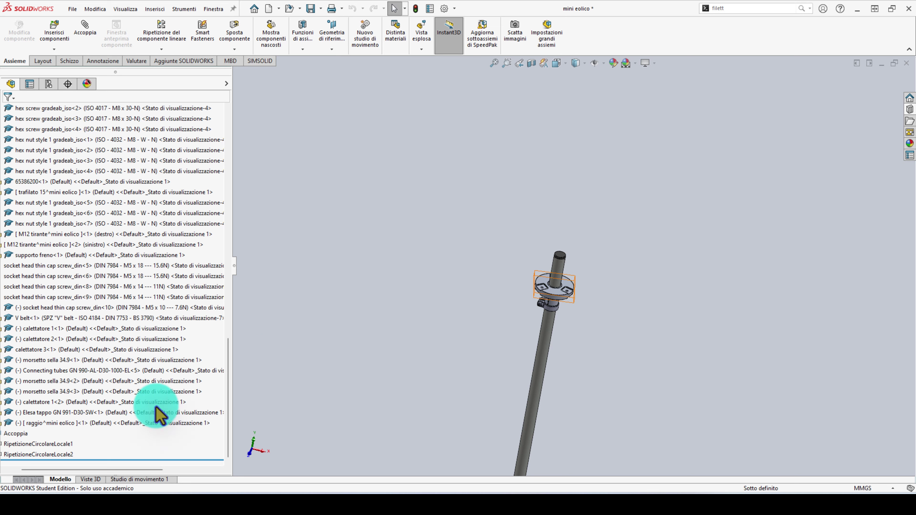
pyautogui.click(128, 424)
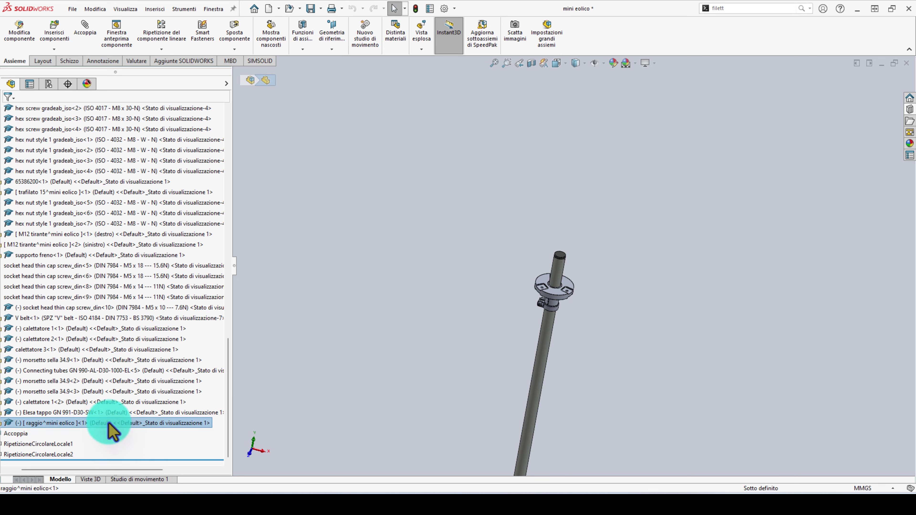
pyautogui.moveTo(108, 425)
pyautogui.mouseDown()
pyautogui.moveTo(620, 313)
pyautogui.moveTo(579, 305)
pyautogui.mouseUp()
pyautogui.scroll(-2, 579, 305)
pyautogui.scroll(-2, 523, 307)
pyautogui.scroll(-1, 525, 306)
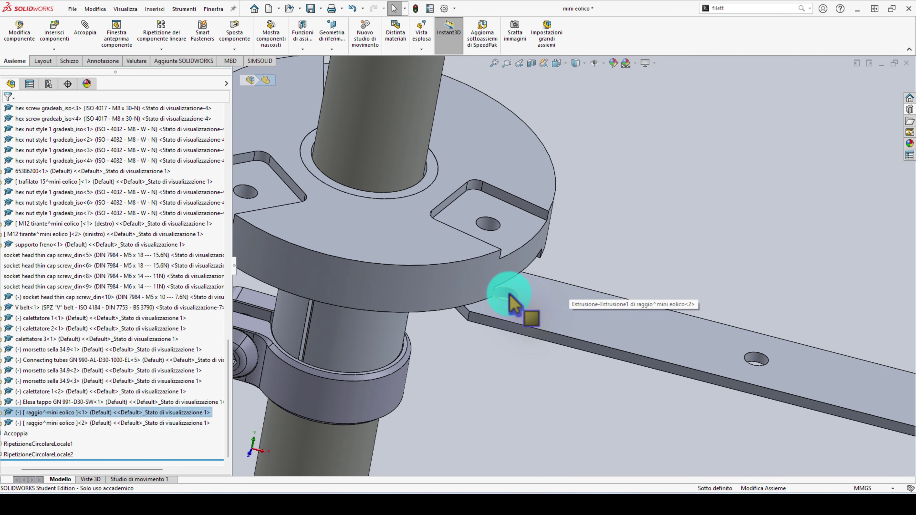
pyautogui.click(516, 246)
pyautogui.moveTo(516, 245)
pyautogui.keyDown('alt'); pyautogui.mouseDown()
pyautogui.moveTo(501, 230)
pyautogui.moveTo(500, 236)
pyautogui.mouseUp(); pyautogui.keyUp('alt')
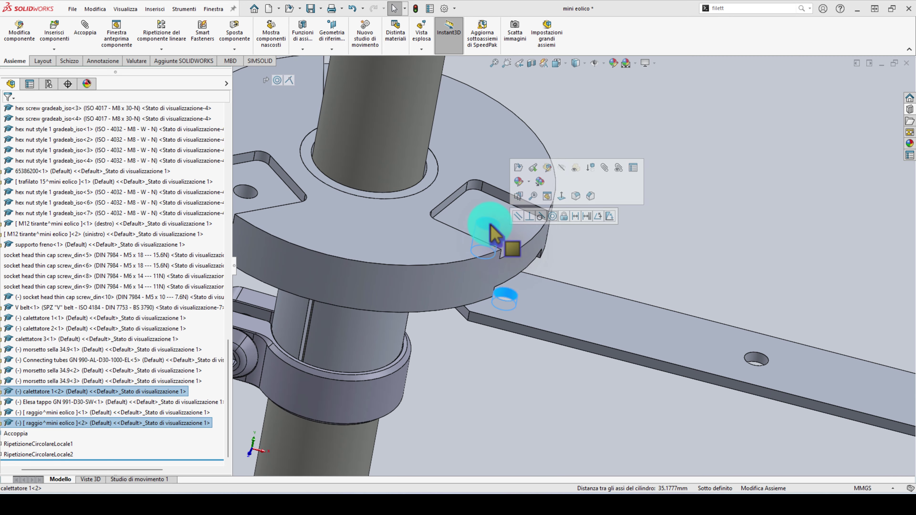
pyautogui.click(553, 216)
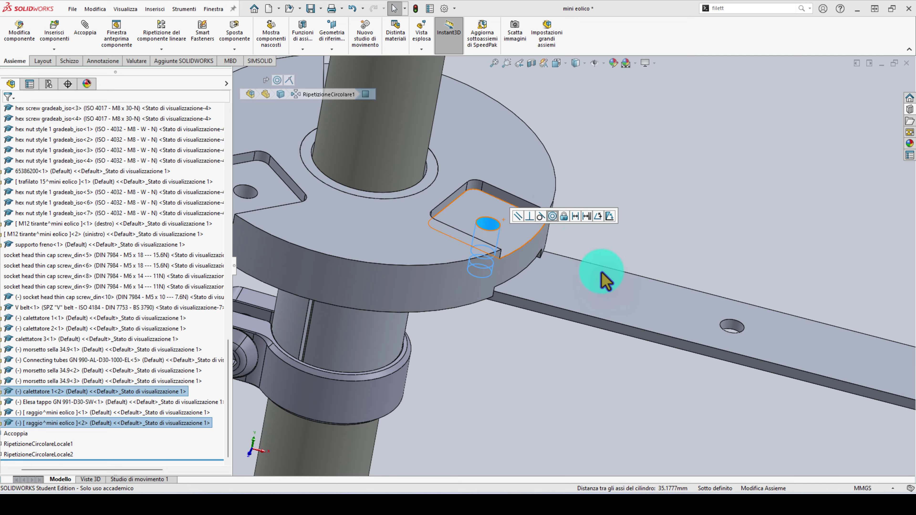
pyautogui.click(608, 275)
# Seat the spoke bar flush in the flange slot by mating its faces to the slot faces
pyautogui.moveTo(556, 359)
pyautogui.mouseDown(button='middle')
pyautogui.moveTo(567, 266)
pyautogui.moveTo(528, 342)
pyautogui.moveTo(606, 205)
pyautogui.moveTo(589, 202)
pyautogui.moveTo(535, 253)
pyautogui.moveTo(534, 243)
pyautogui.moveTo(499, 346)
pyautogui.moveTo(504, 302)
pyautogui.mouseUp(button='middle')
pyautogui.click(516, 287)
pyautogui.keyDown('ctrl'); pyautogui.click(505, 302); pyautogui.keyUp('ctrl')
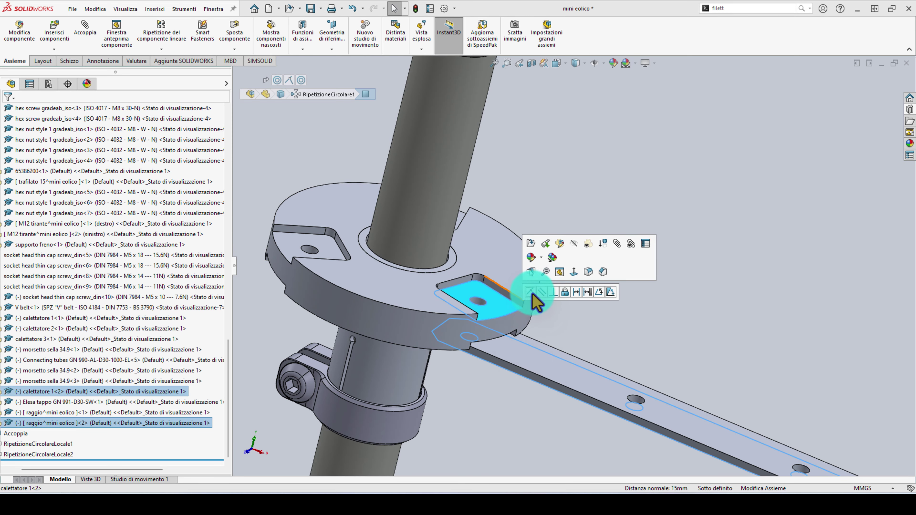
pyautogui.click(531, 292)
pyautogui.scroll(-2, 512, 332)
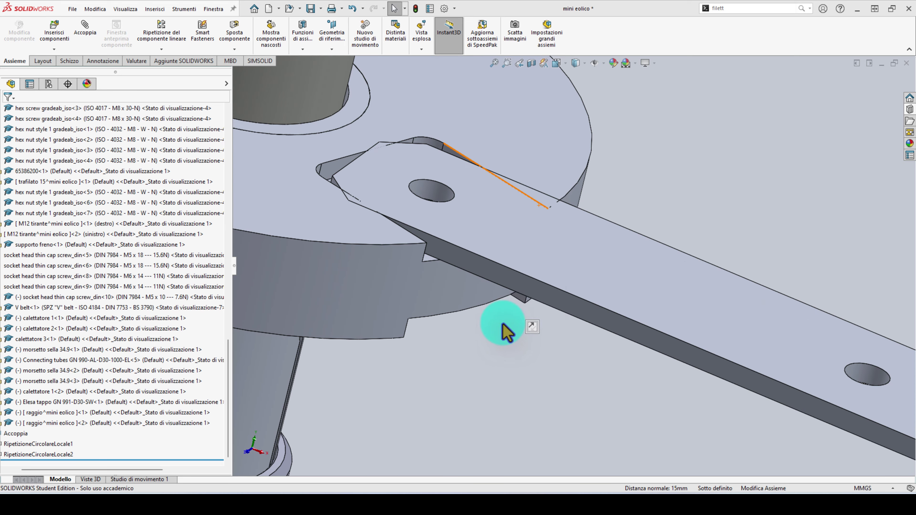
pyautogui.scroll(-2, 505, 310)
pyautogui.scroll(-2, 476, 253)
pyautogui.scroll(-2, 505, 228)
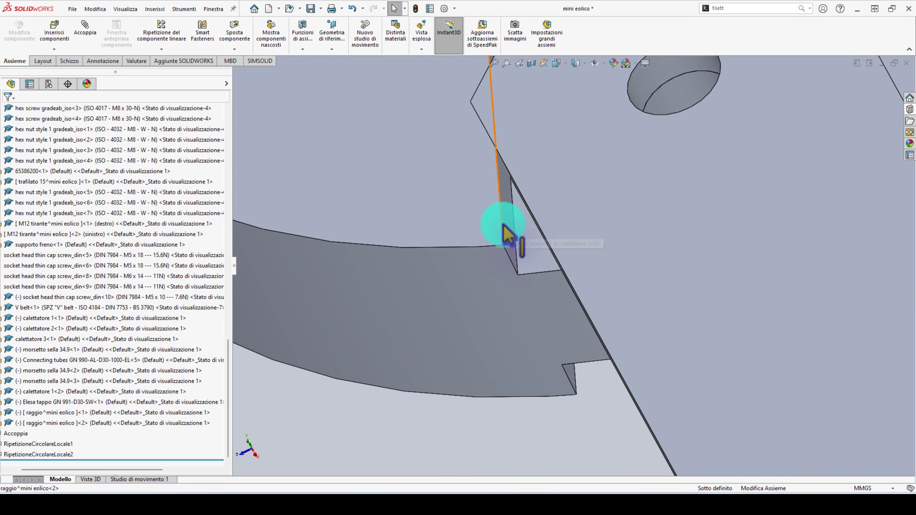
pyautogui.click(512, 228)
pyautogui.moveTo(516, 227)
pyautogui.mouseDown(button='middle')
pyautogui.moveTo(575, 296)
pyautogui.moveTo(617, 280)
pyautogui.mouseUp(button='middle')
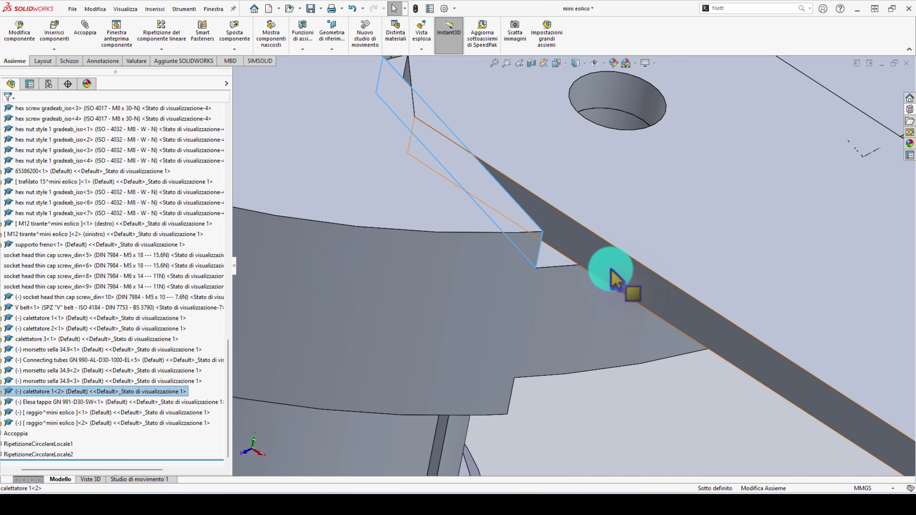
pyautogui.click(617, 279)
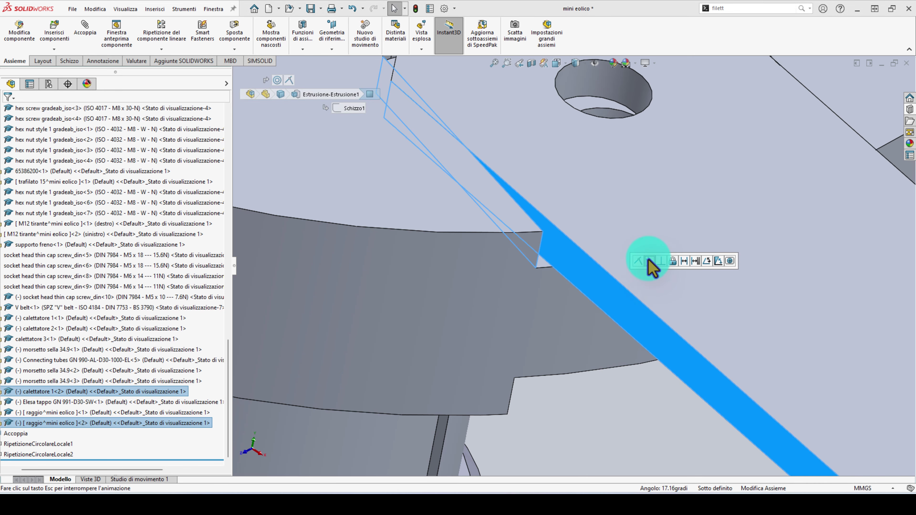
pyautogui.click(655, 307)
# Pick matching hub and spoke bar faces, clear the selection, and frame the hub and bar
pyautogui.moveTo(654, 306)
pyautogui.mouseDown(button='middle')
pyautogui.moveTo(633, 373)
pyautogui.moveTo(571, 220)
pyautogui.moveTo(574, 231)
pyautogui.moveTo(583, 192)
pyautogui.mouseUp(button='middle')
pyautogui.scroll(2, 580, 257)
pyautogui.scroll(-3, 513, 260)
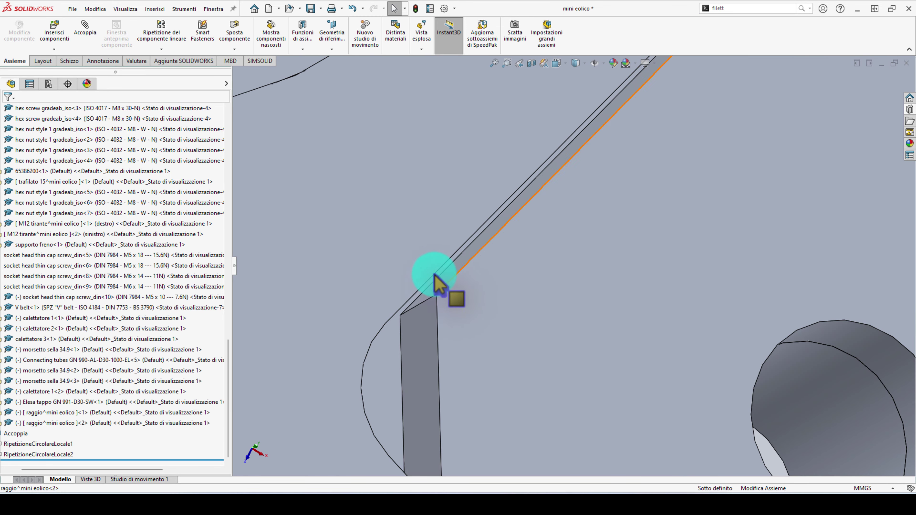
pyautogui.moveTo(427, 289)
pyautogui.mouseDown(button='middle')
pyautogui.moveTo(418, 245)
pyautogui.moveTo(435, 292)
pyautogui.moveTo(462, 273)
pyautogui.mouseUp(button='middle')
pyautogui.click(401, 270)
pyautogui.click(457, 266)
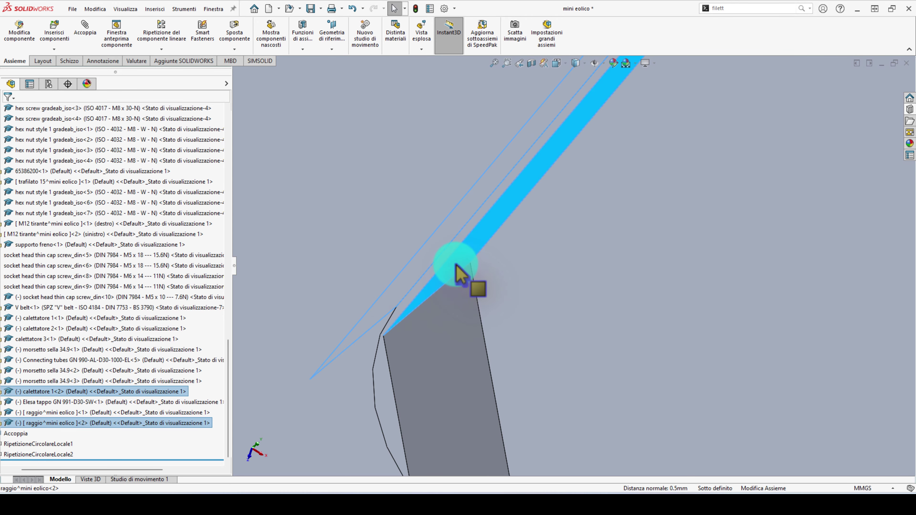
pyautogui.scroll(5, 463, 283)
pyautogui.press('Escape')
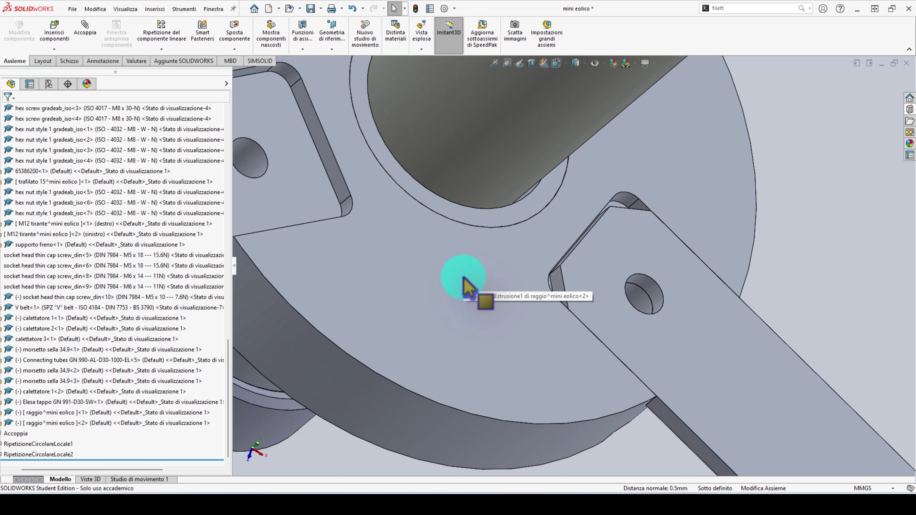
pyautogui.scroll(5, 613, 296)
pyautogui.moveTo(536, 307); pyautogui.dragTo(626, 134, button='middle')
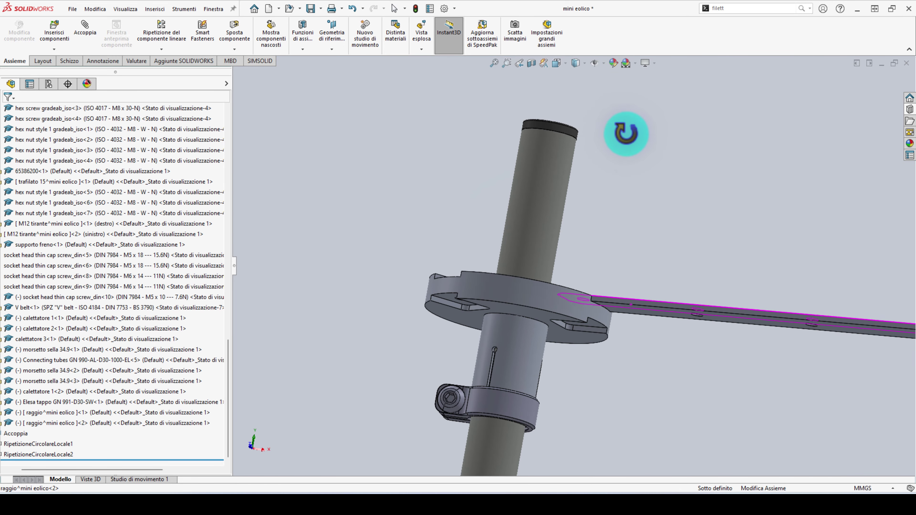
pyautogui.keyDown('ctrl'); pyautogui.moveTo(613, 244); pyautogui.dragTo(644, 364, button='middle'); pyautogui.keyUp('ctrl')
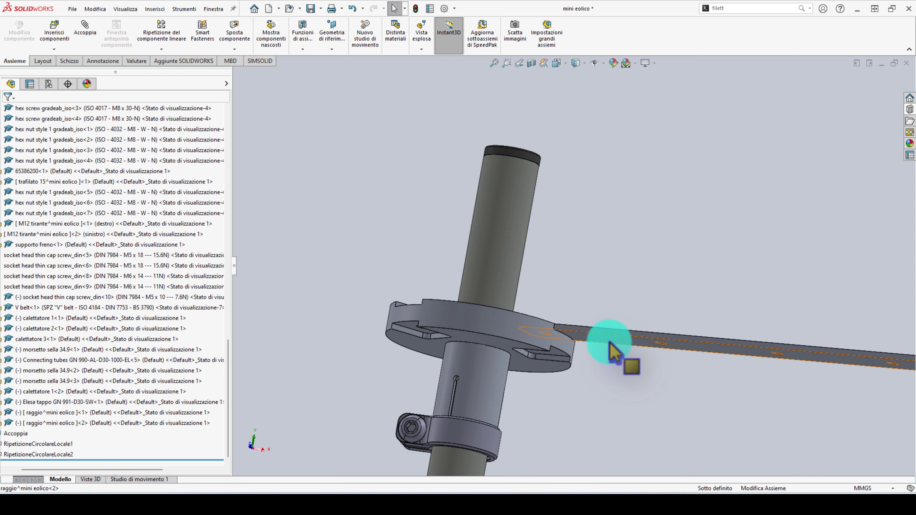
# Place a new raggio bar copy below the first and move it to the right
pyautogui.moveTo(606, 347); pyautogui.dragTo(469, 400)
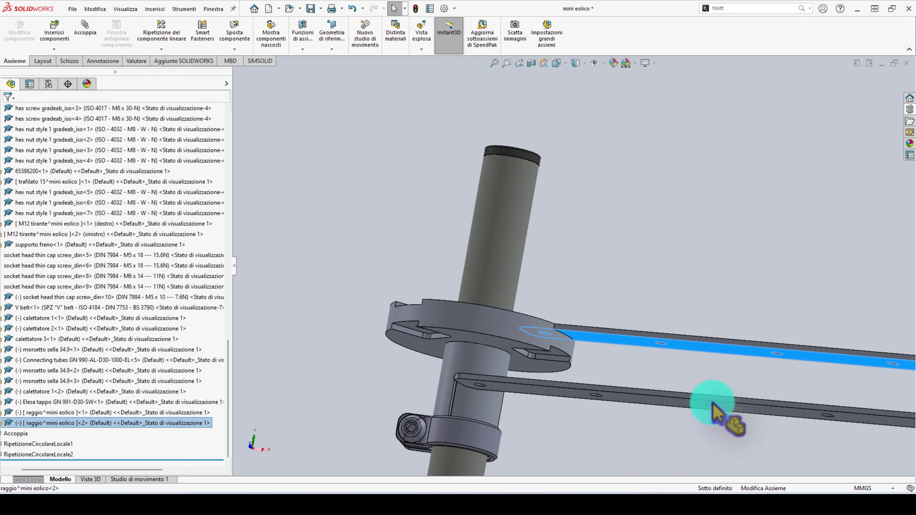
pyautogui.scroll(-3, 563, 386)
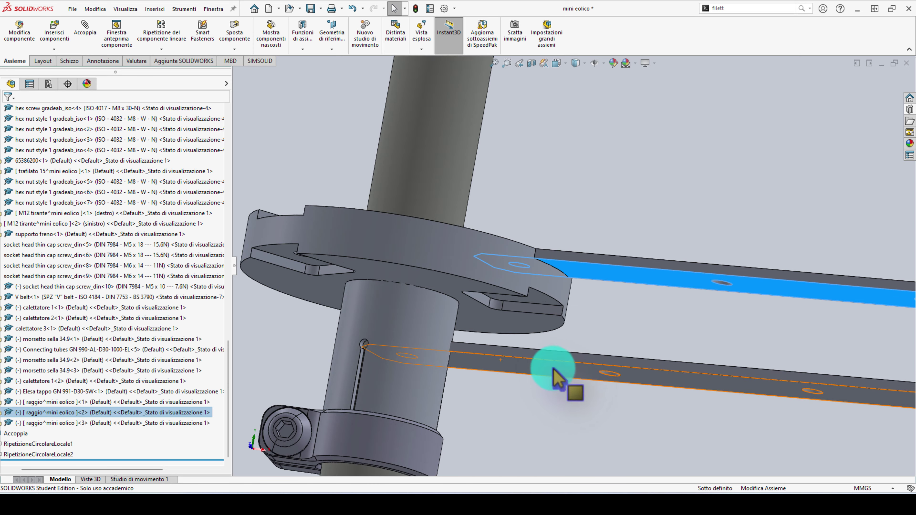
pyautogui.moveTo(546, 375); pyautogui.dragTo(747, 384)
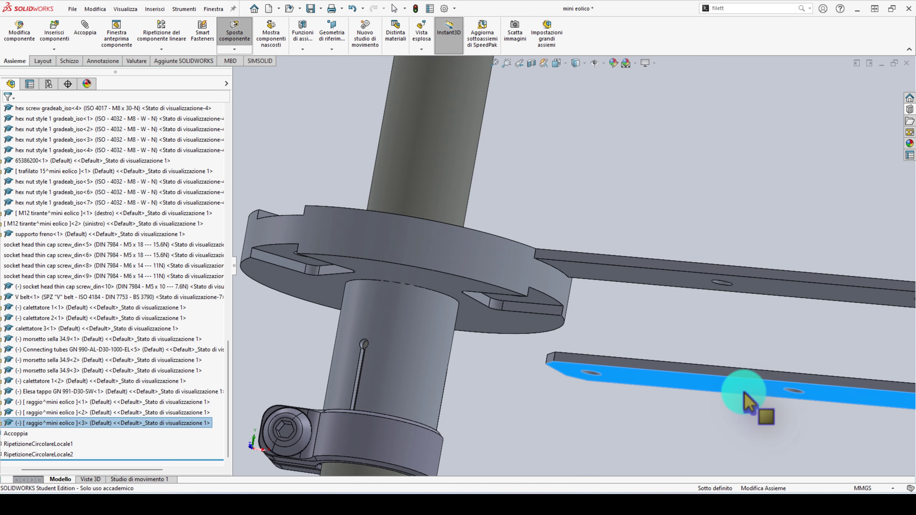
pyautogui.scroll(-3, 505, 365)
pyautogui.moveTo(409, 327)
pyautogui.mouseDown(button='middle')
pyautogui.moveTo(432, 240)
pyautogui.moveTo(467, 205)
pyautogui.moveTo(466, 279)
pyautogui.moveTo(485, 248)
pyautogui.moveTo(482, 284)
pyautogui.moveTo(597, 307)
pyautogui.mouseUp(button='middle')
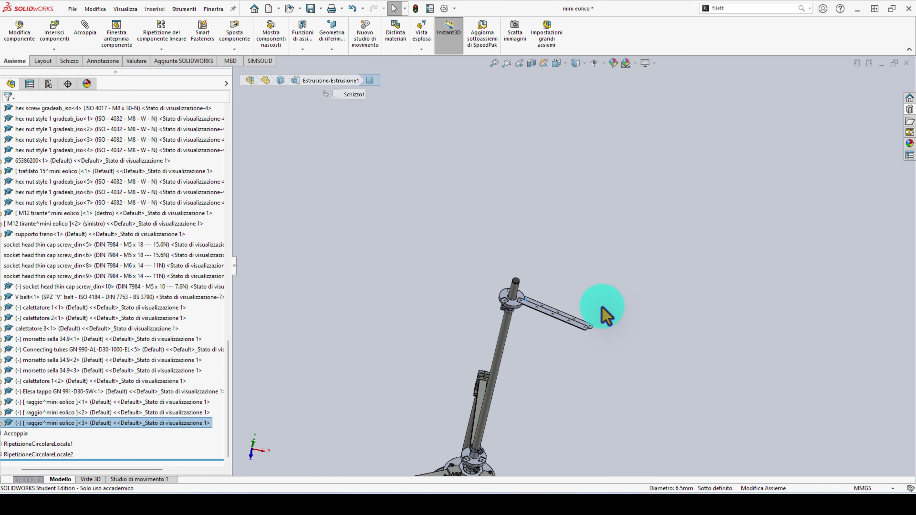
# Make the lower bar's end hole concentric with the hub hole and swing it around the hub
pyautogui.scroll(-5, 475, 314)
pyautogui.scroll(-3, 347, 226)
pyautogui.keyDown('ctrl'); pyautogui.click(404, 215); pyautogui.keyUp('ctrl')
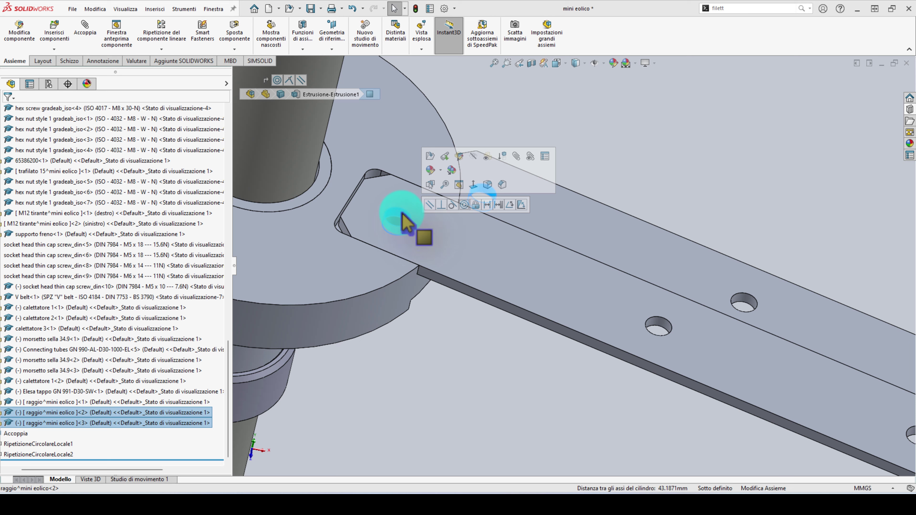
pyautogui.click(464, 205)
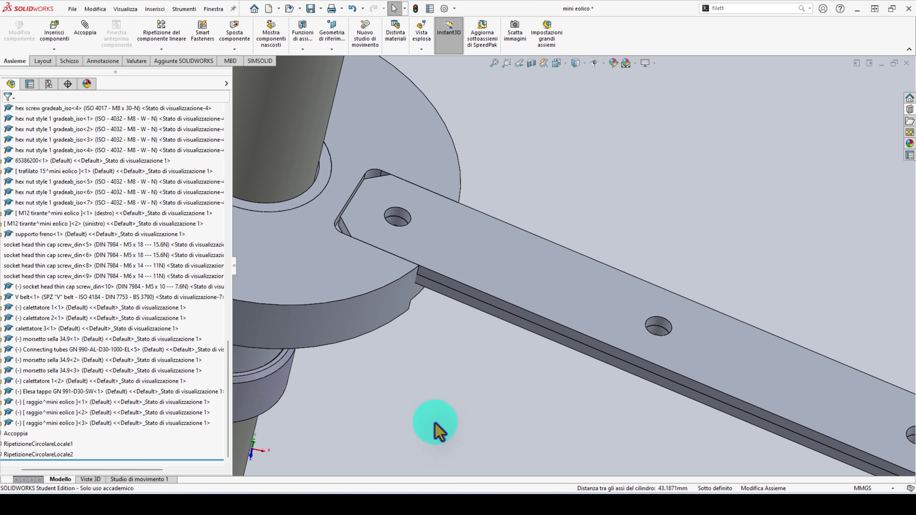
pyautogui.scroll(2, 534, 340)
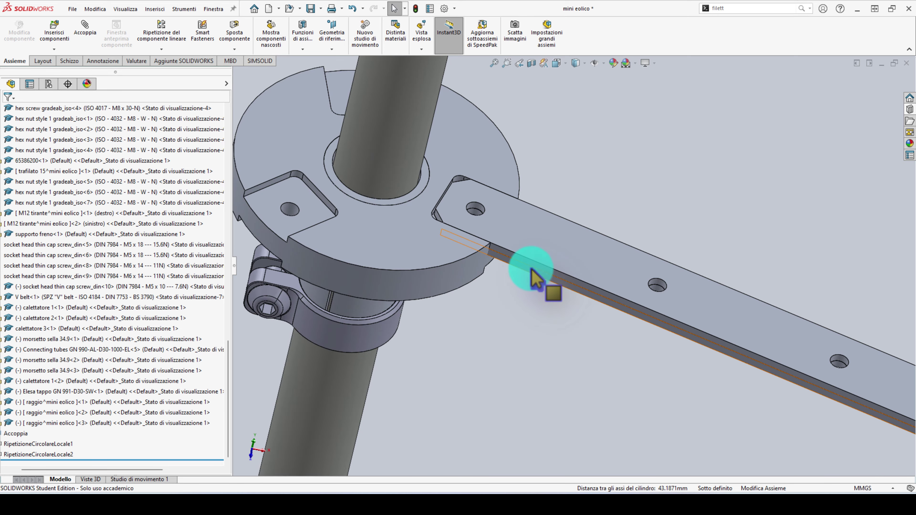
pyautogui.moveTo(531, 269); pyautogui.dragTo(504, 315)
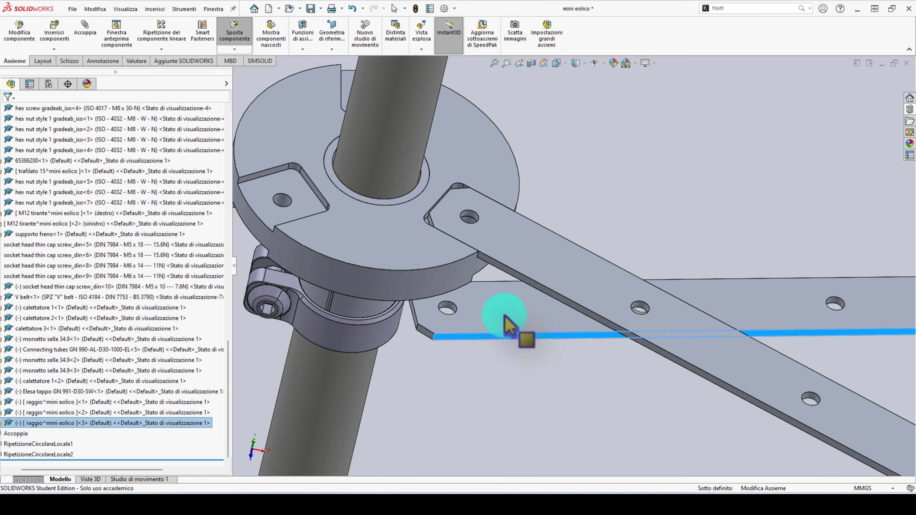
# Apply a Parallel mate between the lower and upper raggio bars
pyautogui.moveTo(505, 318)
pyautogui.mouseDown(button='middle')
pyautogui.moveTo(484, 219)
pyautogui.moveTo(497, 276)
pyautogui.mouseUp(button='middle')
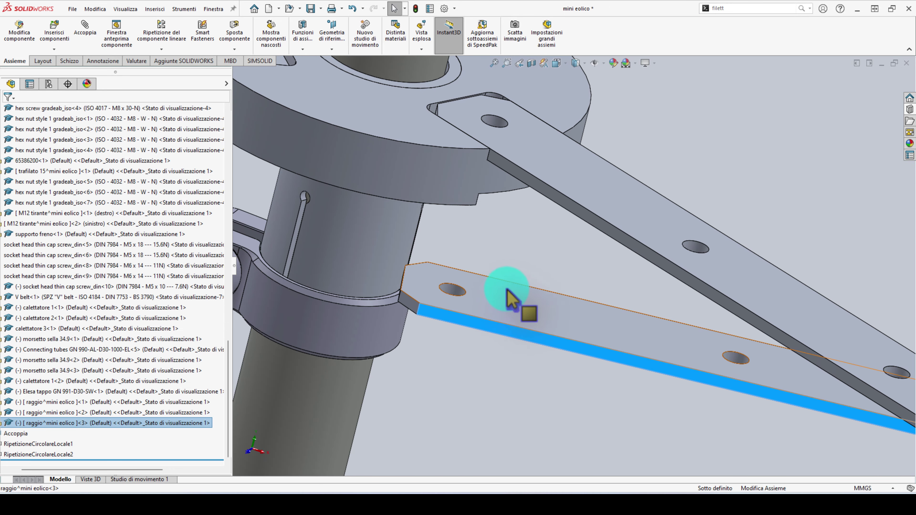
pyautogui.keyDown('ctrl'); pyautogui.click(582, 215); pyautogui.keyUp('ctrl')
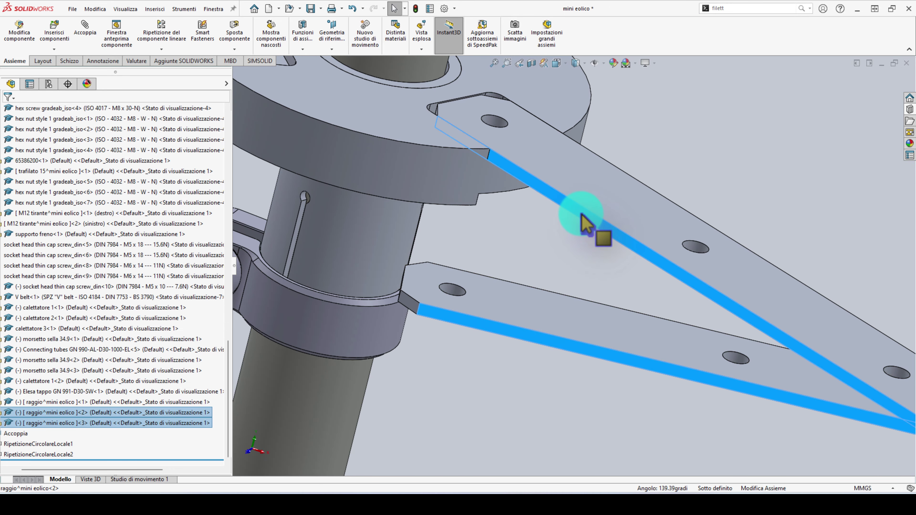
pyautogui.click(608, 206)
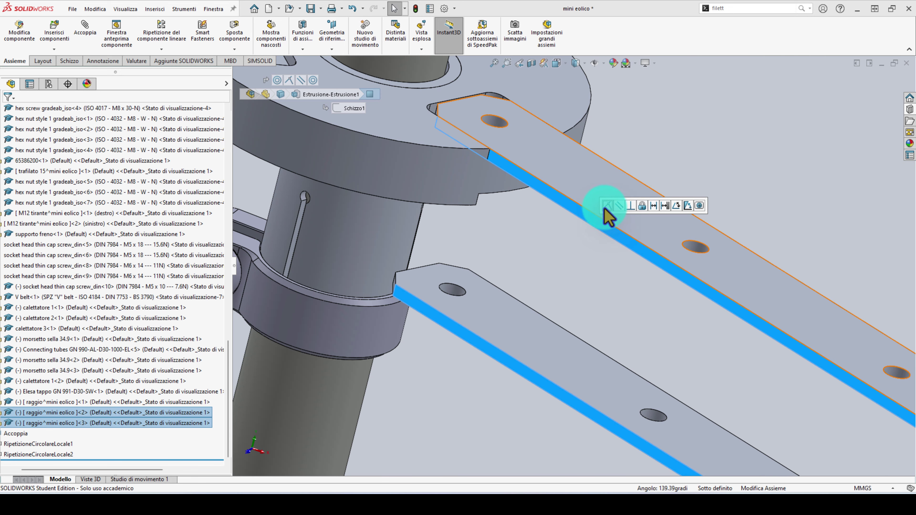
pyautogui.click(469, 285)
pyautogui.scroll(5, 452, 267)
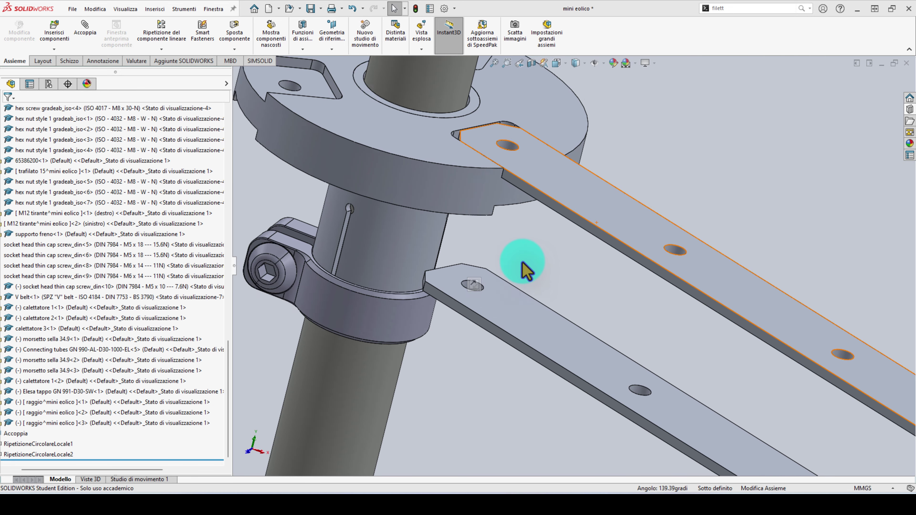
pyautogui.scroll(3, 532, 266)
# Make the lower bar's face coincident with the calettatore hub face
pyautogui.moveTo(562, 287)
pyautogui.mouseDown(button='middle')
pyautogui.moveTo(519, 212)
pyautogui.moveTo(523, 202)
pyautogui.mouseUp(button='middle')
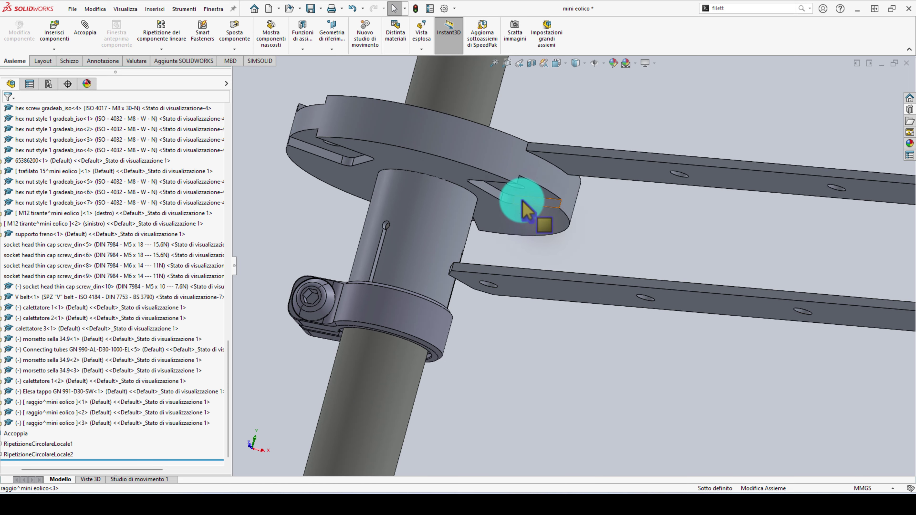
pyautogui.click(541, 203)
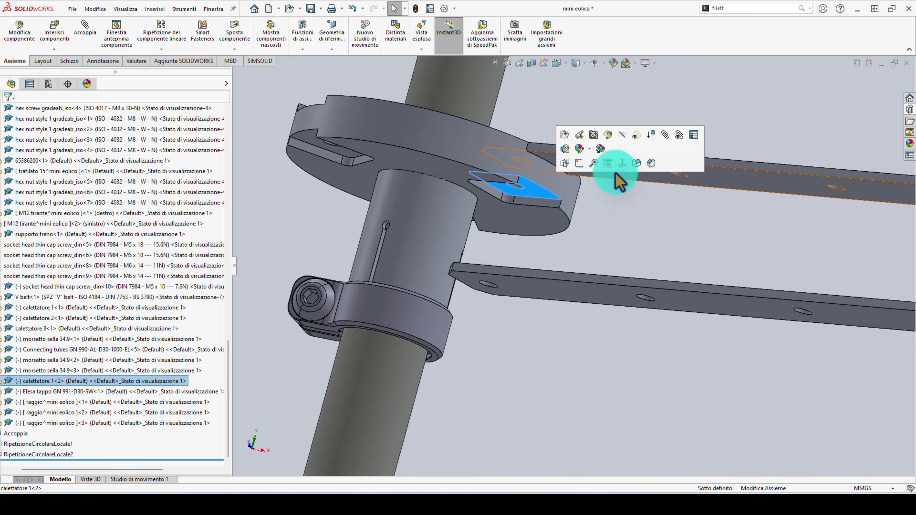
pyautogui.click(604, 226)
pyautogui.scroll(5, 647, 303)
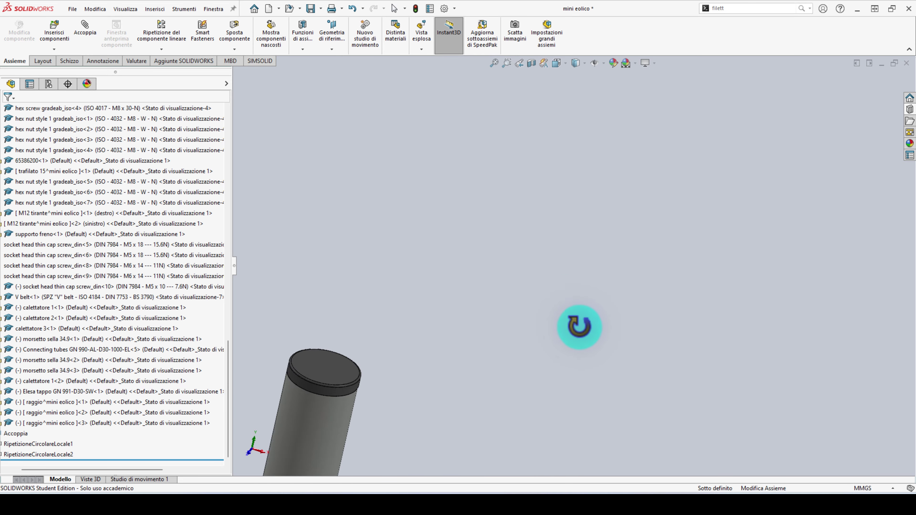
pyautogui.moveTo(642, 327); pyautogui.dragTo(554, 329, button='middle')
pyautogui.scroll(-2, 554, 328)
pyautogui.scroll(-2, 585, 361)
pyautogui.click(585, 361)
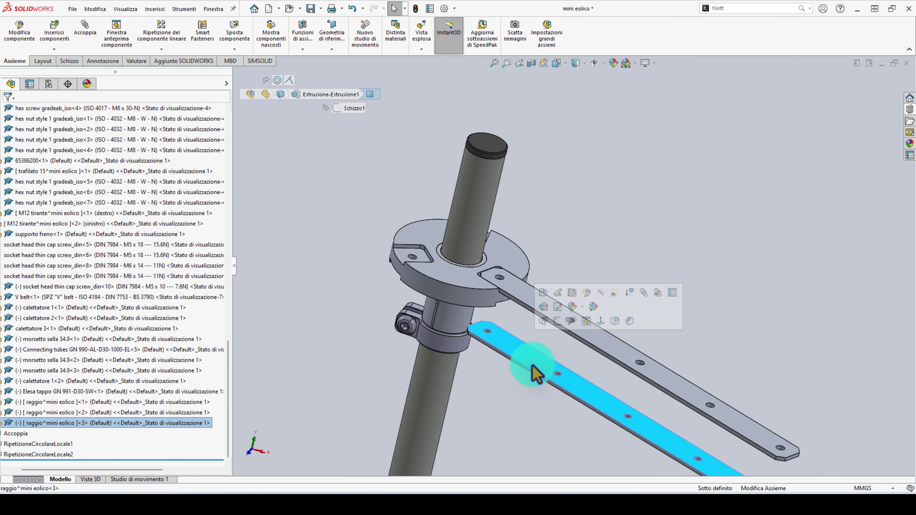
pyautogui.moveTo(593, 374); pyautogui.dragTo(552, 262, button='middle')
pyautogui.scroll(-3, 512, 228)
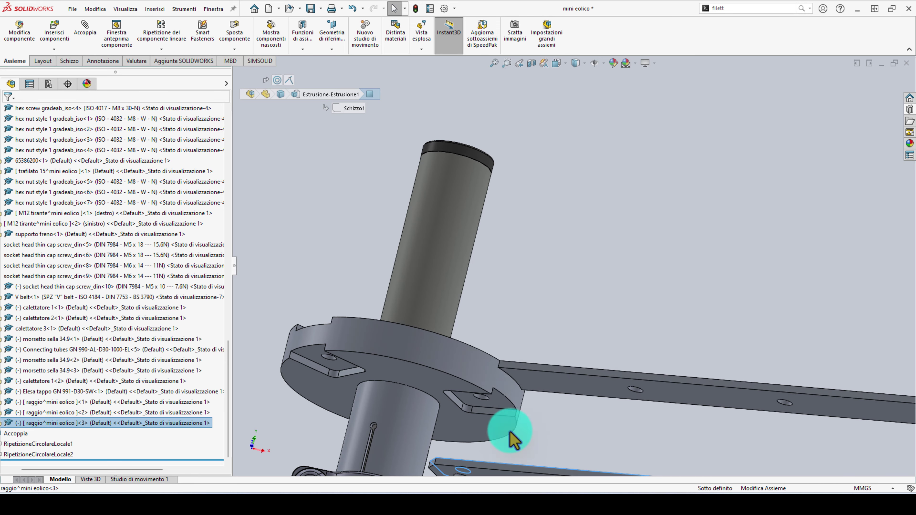
pyautogui.keyDown('ctrl'); pyautogui.click(500, 407); pyautogui.keyUp('ctrl')
pyautogui.click(526, 396)
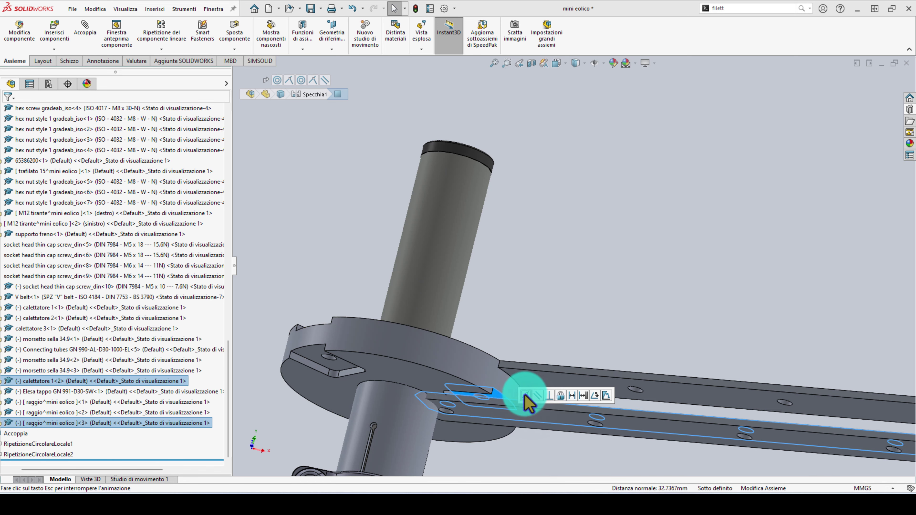
pyautogui.click(526, 287)
pyautogui.scroll(2, 640, 334)
pyautogui.scroll(3, 669, 313)
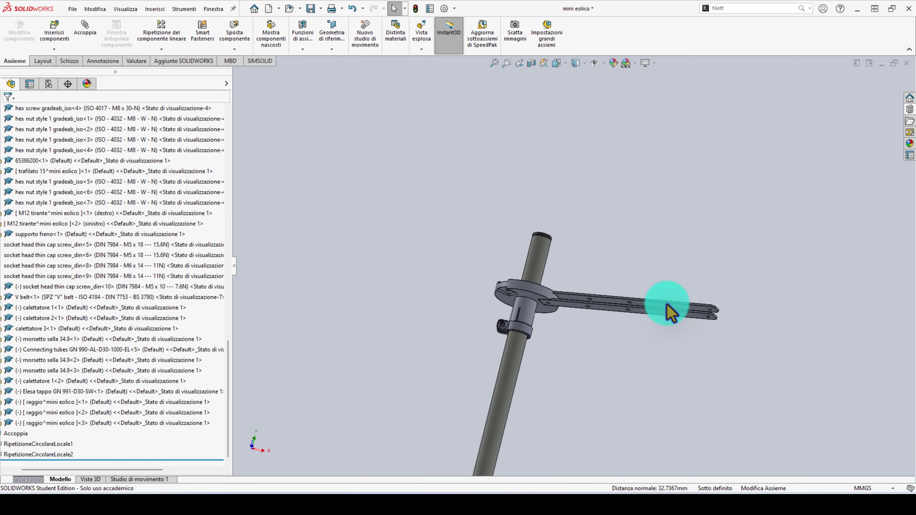
pyautogui.moveTo(669, 314); pyautogui.dragTo(675, 424, button='middle')
pyautogui.scroll(-3, 733, 276)
pyautogui.scroll(-3, 601, 280)
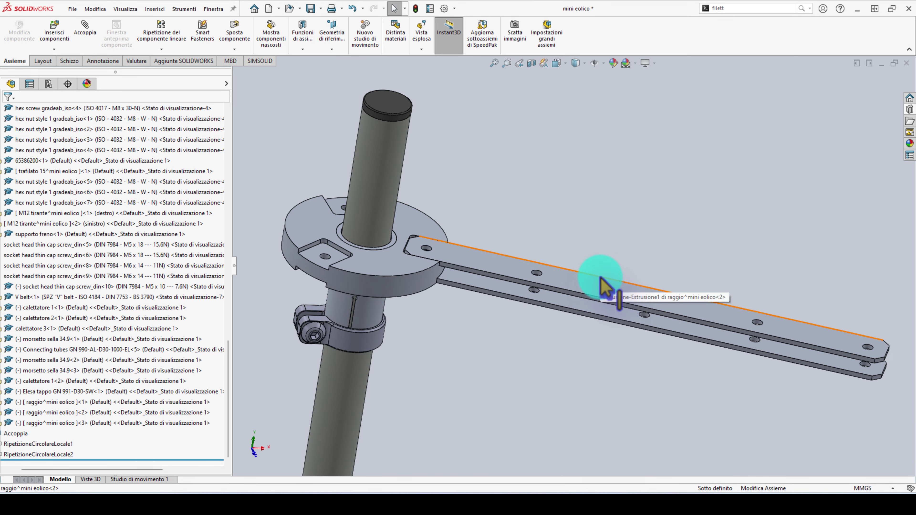
pyautogui.scroll(3, 604, 285)
pyautogui.scroll(2, 538, 256)
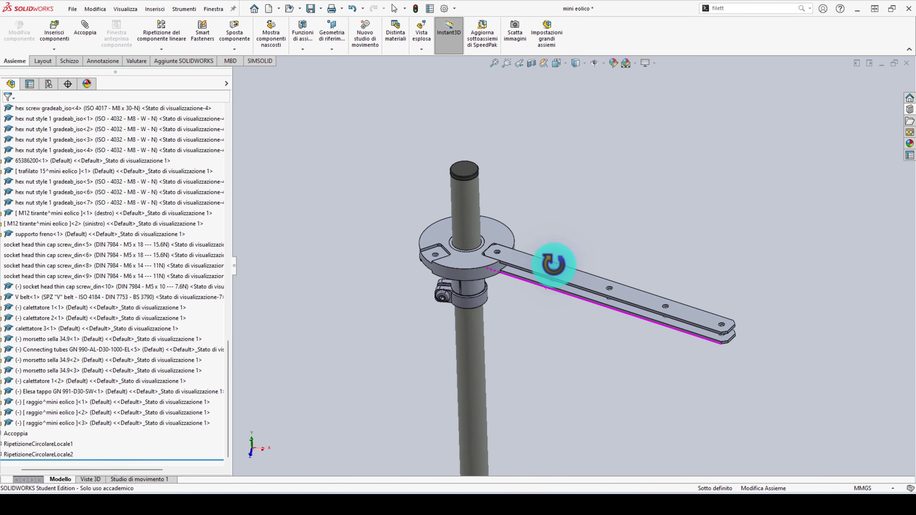
pyautogui.click(77, 10)
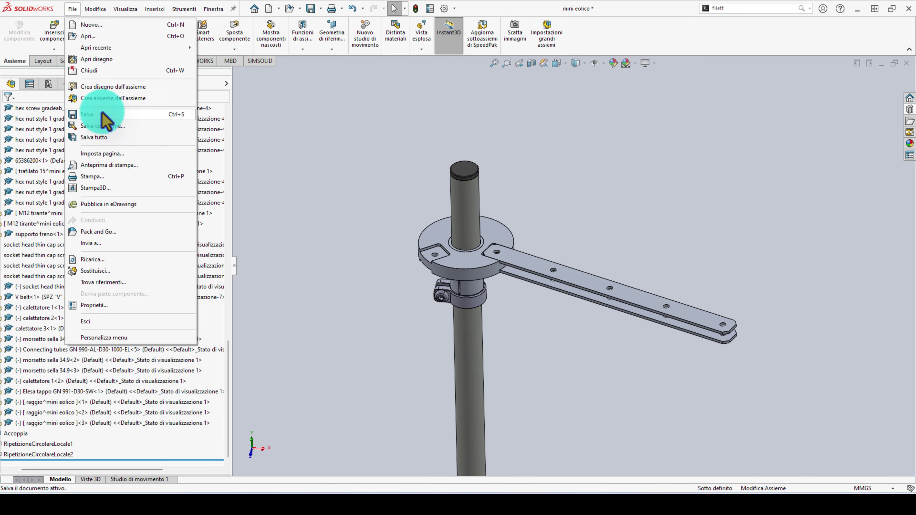
pyautogui.click(100, 117)
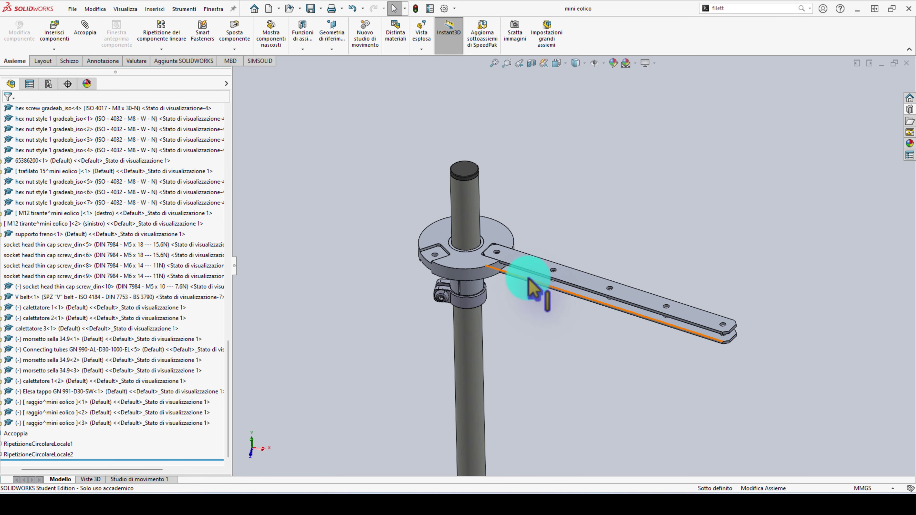
pyautogui.scroll(-3, 533, 288)
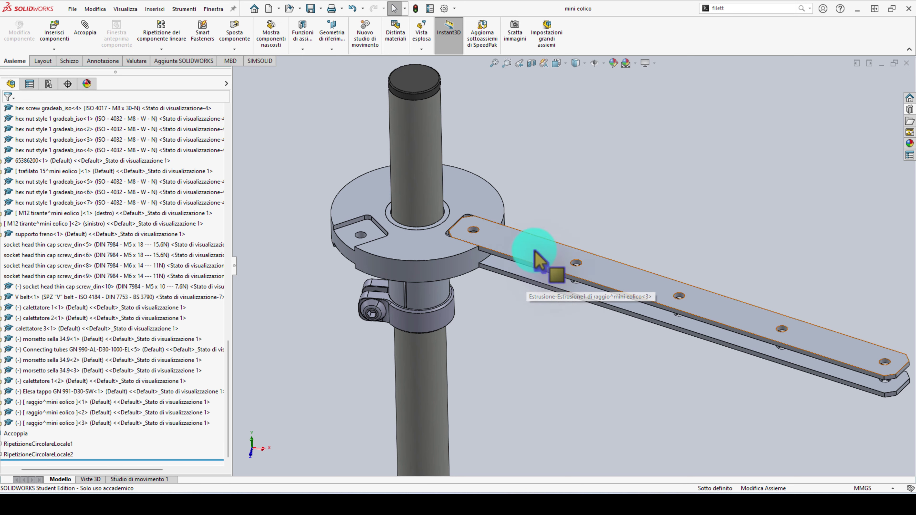
pyautogui.click(528, 283)
pyautogui.scroll(-4, 534, 285)
pyautogui.moveTo(542, 289)
pyautogui.mouseDown(button='middle')
pyautogui.moveTo(536, 215)
pyautogui.moveTo(544, 194)
pyautogui.moveTo(540, 270)
pyautogui.mouseUp(button='middle')
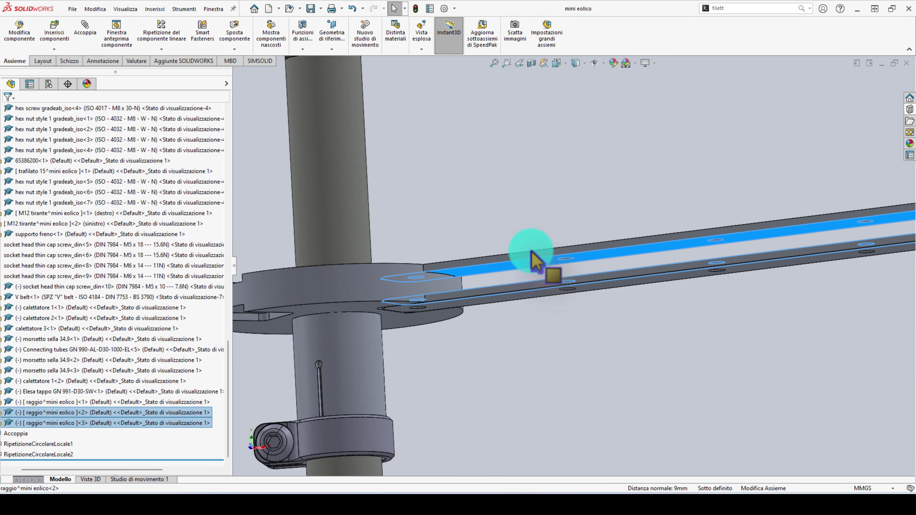
pyautogui.click(528, 190)
pyautogui.moveTo(527, 190)
pyautogui.mouseDown(button='middle')
pyautogui.moveTo(508, 250)
pyautogui.moveTo(528, 235)
pyautogui.mouseUp(button='middle')
pyautogui.scroll(-3, 596, 292)
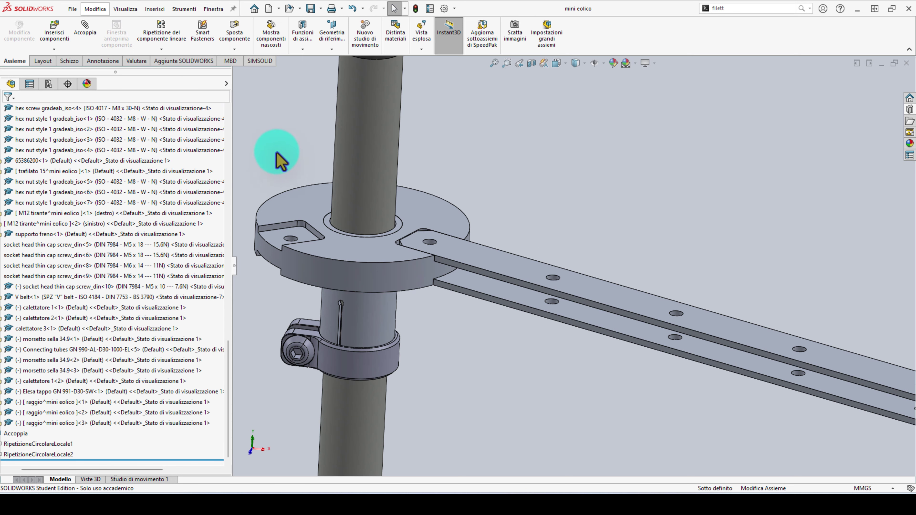
# Insert a new blank part (Parte15) into empty space and make it floating
pyautogui.press('s')
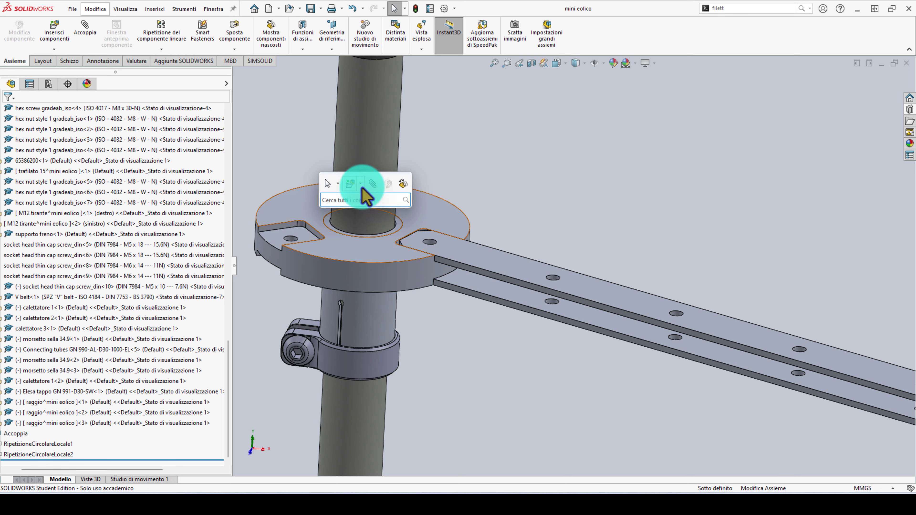
pyautogui.click(362, 186)
pyautogui.click(372, 210)
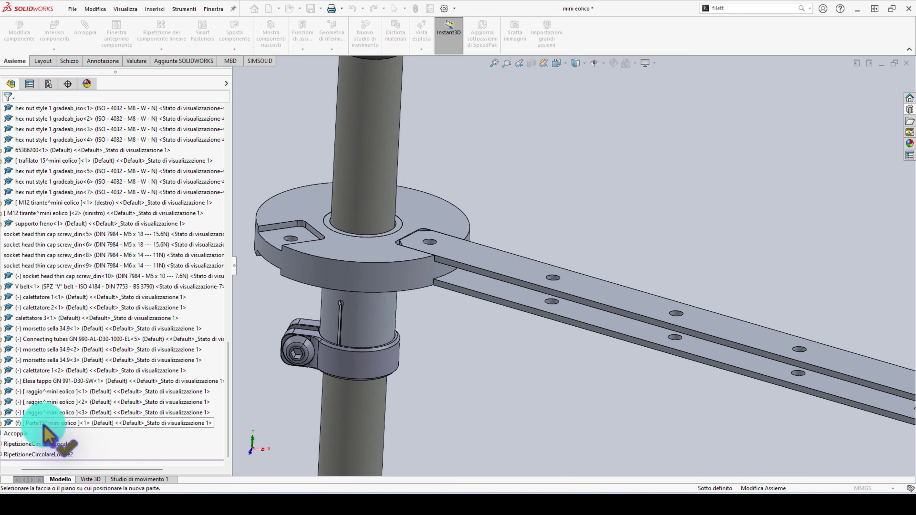
pyautogui.click(492, 426)
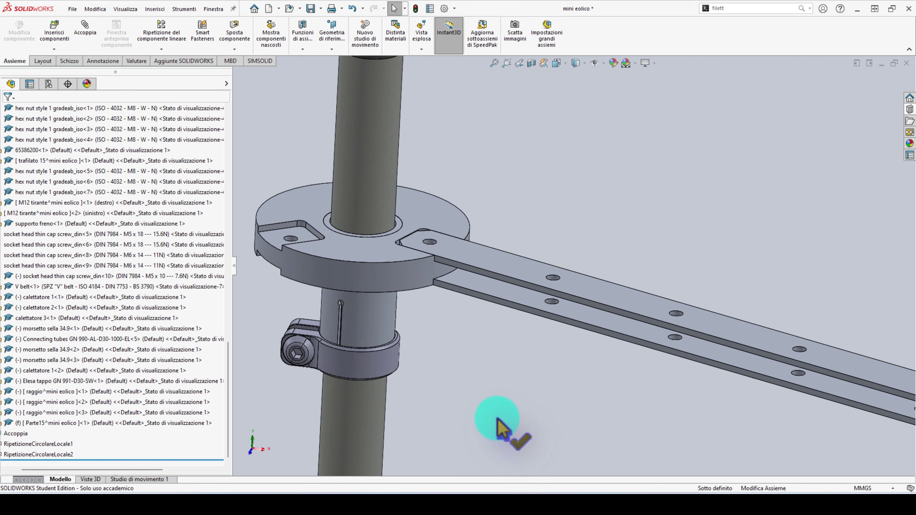
pyautogui.rightClick(63, 430)
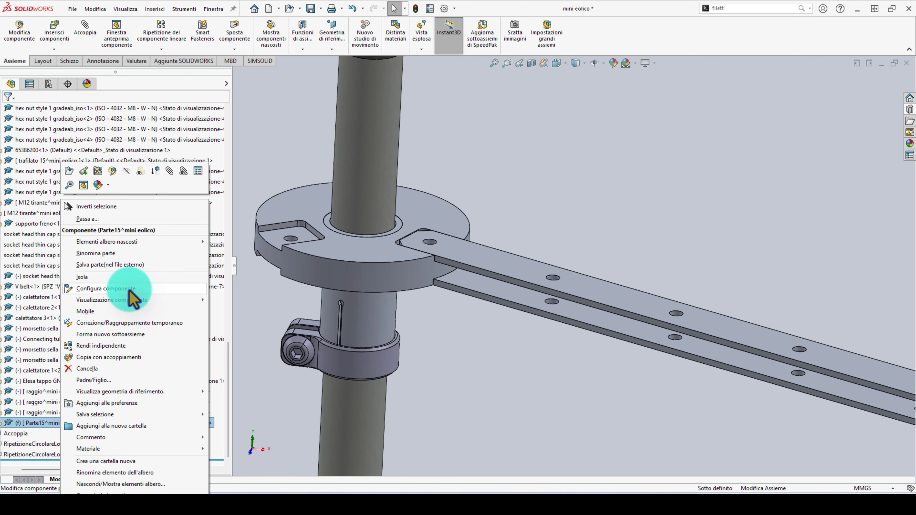
pyautogui.click(52, 430)
# Rename Parte15 to 'distanziale raggio' and select it in the tree
pyautogui.click(51, 430)
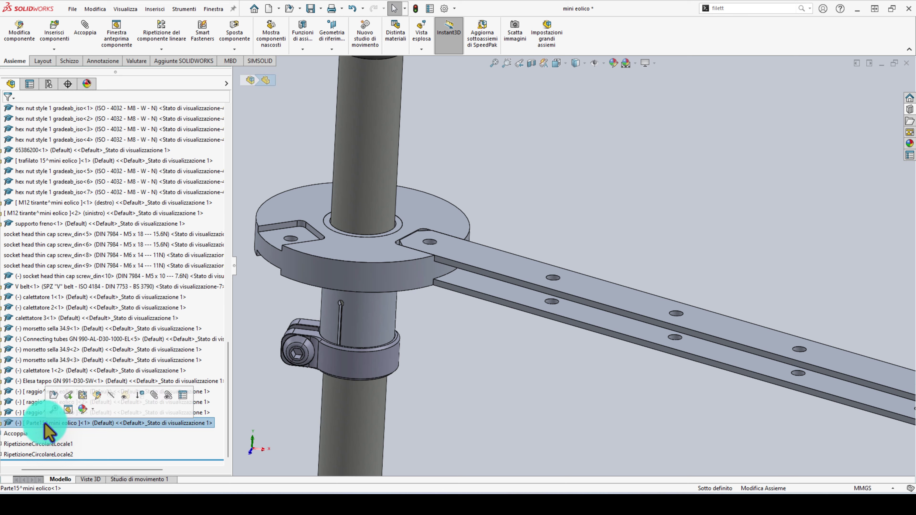
pyautogui.click(44, 423)
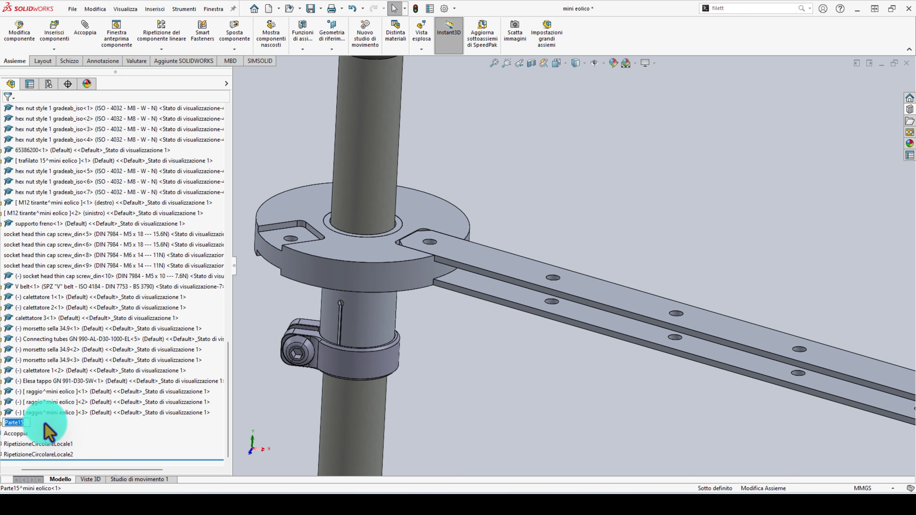
pyautogui.write('distanziale raggio')
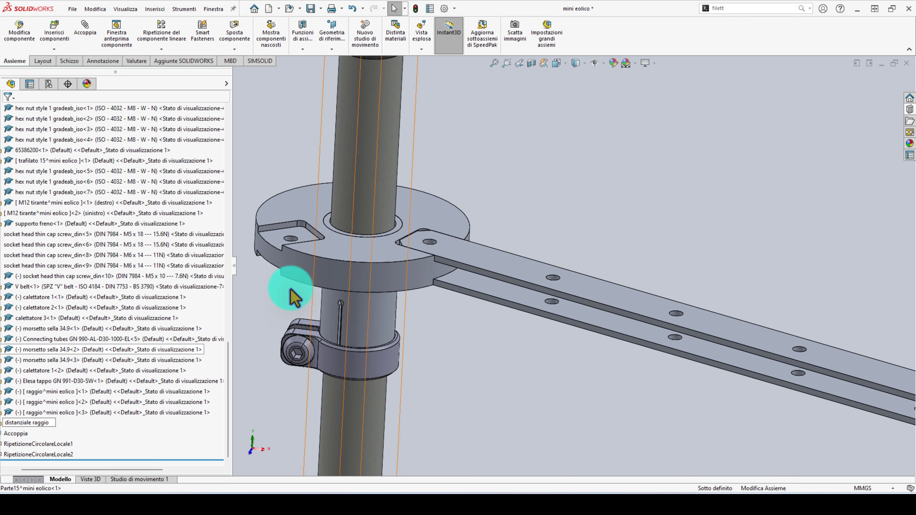
pyautogui.click(420, 337)
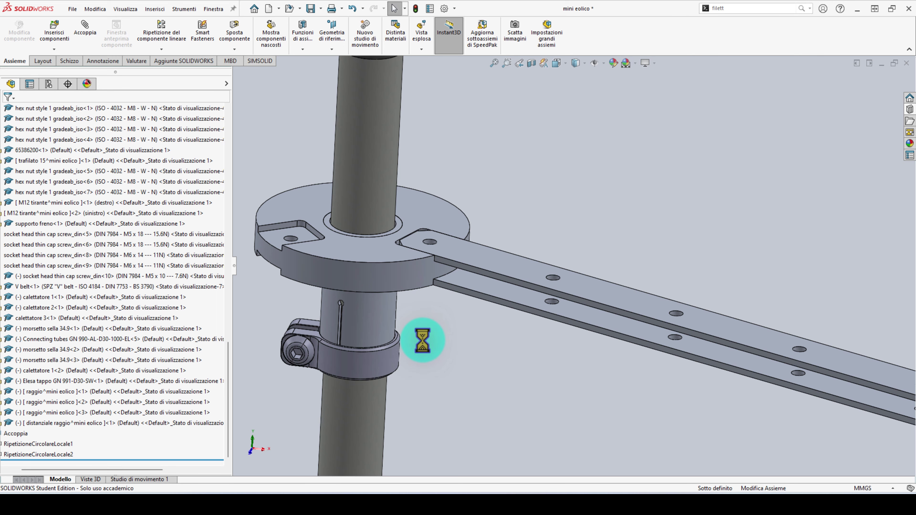
pyautogui.press('z')
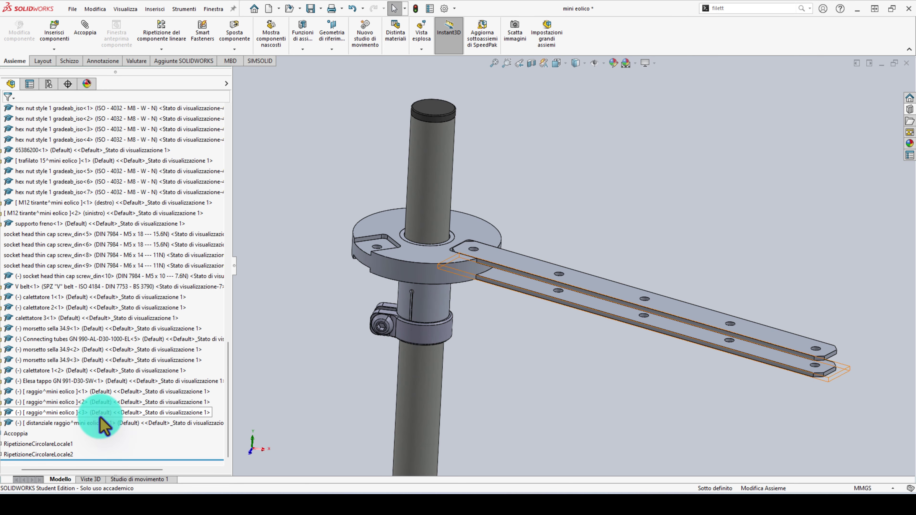
pyautogui.click(102, 423)
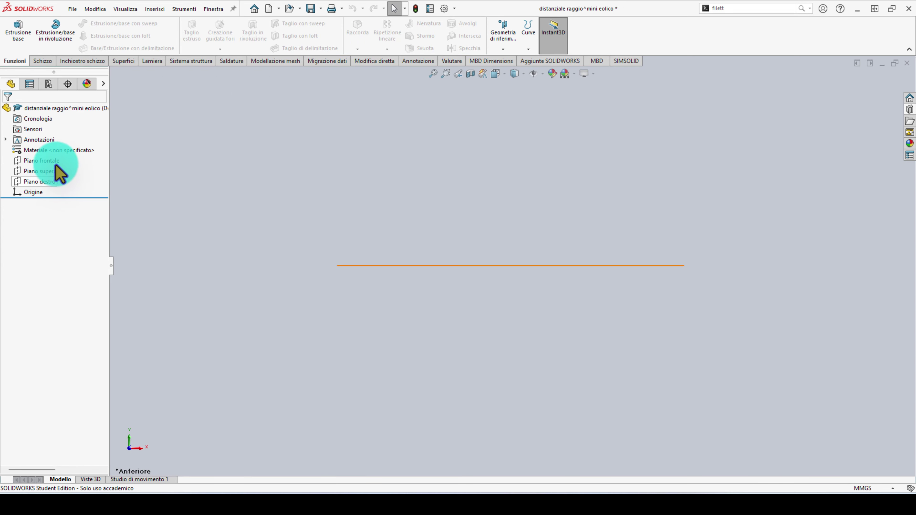
# On Piano frontale, draw two origin-centred circles dimensioned Ø12.00 and Ø6.50 mm
pyautogui.click(60, 160)
pyautogui.click(65, 145)
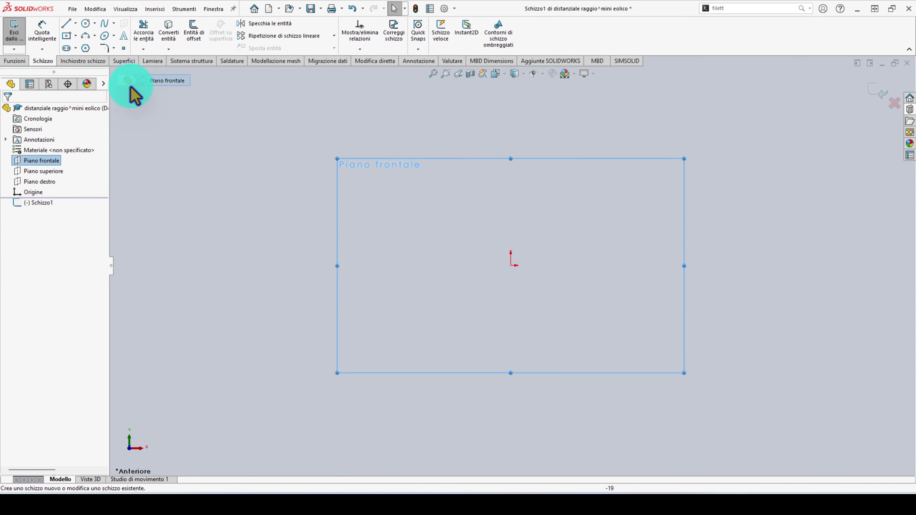
pyautogui.click(86, 23)
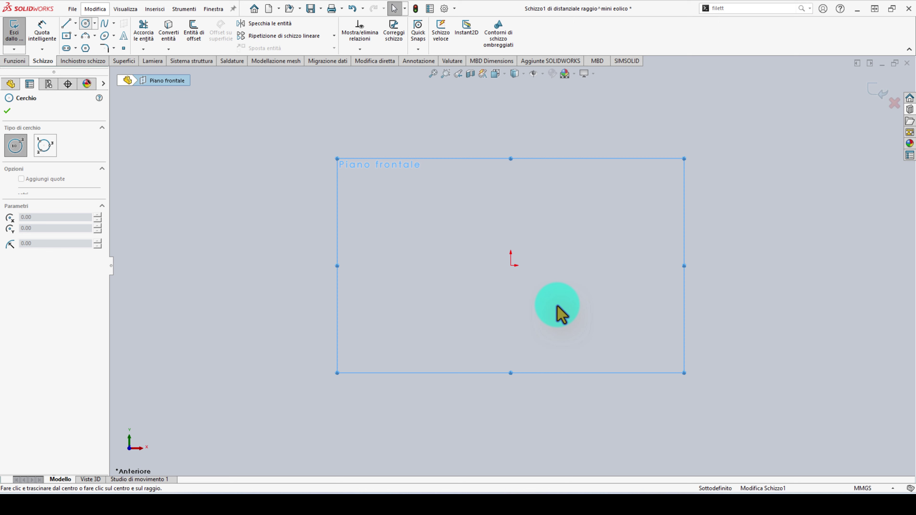
pyautogui.click(511, 267)
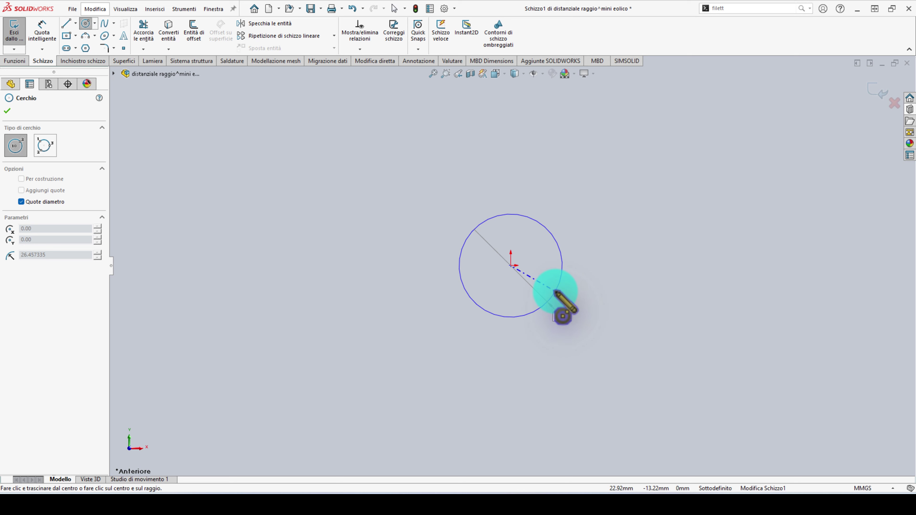
pyautogui.click(556, 291)
pyautogui.write('6')
pyautogui.press('Return')
pyautogui.scroll(-8, 520, 260)
pyautogui.write('6,')
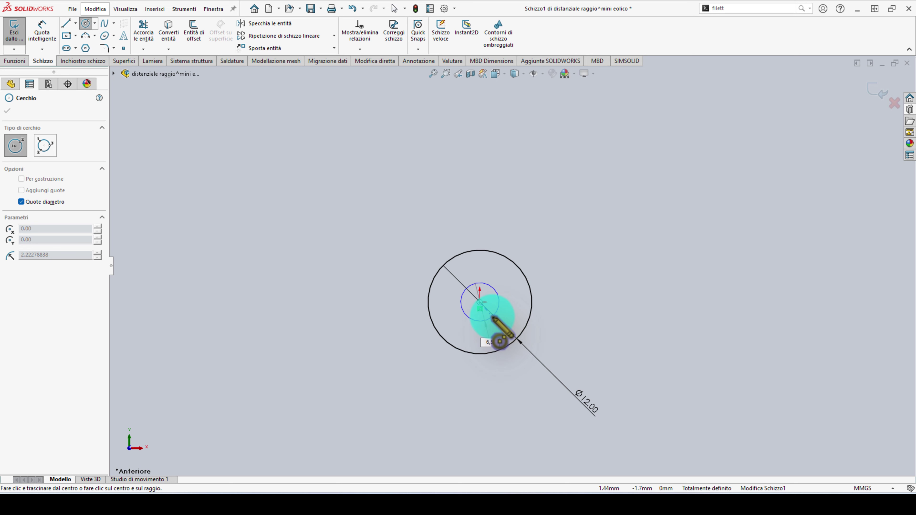
pyautogui.press('Return')
pyautogui.press('Escape')
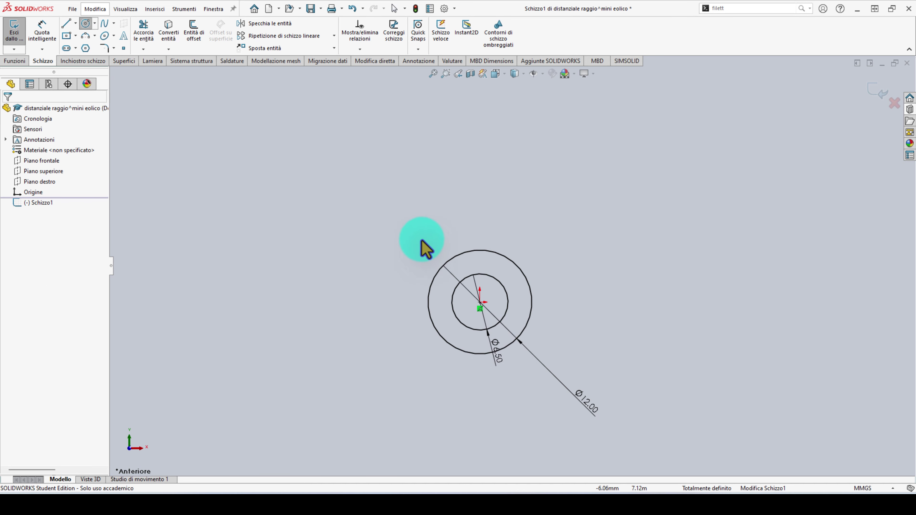
# Extrude the ring sketch 9 mm into a solid bushing
pyautogui.press('z')
pyautogui.press('z')
pyautogui.click(15, 61)
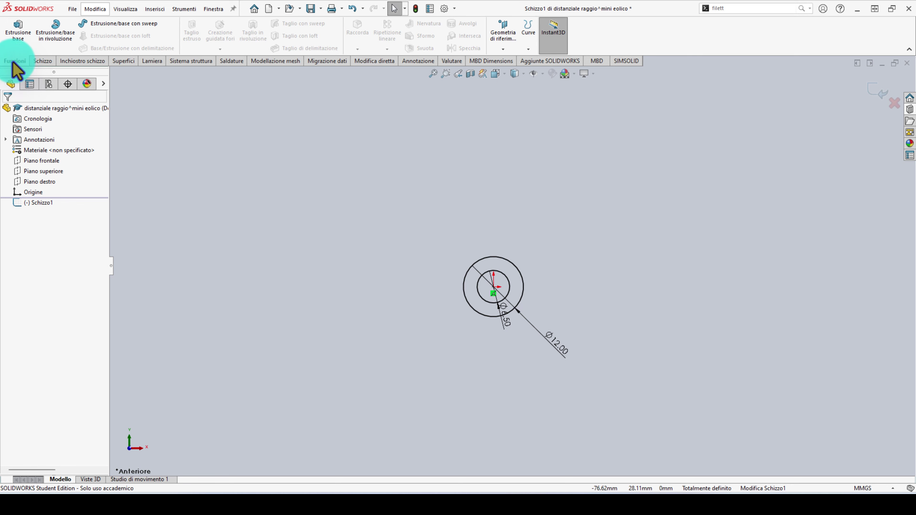
pyautogui.click(23, 34)
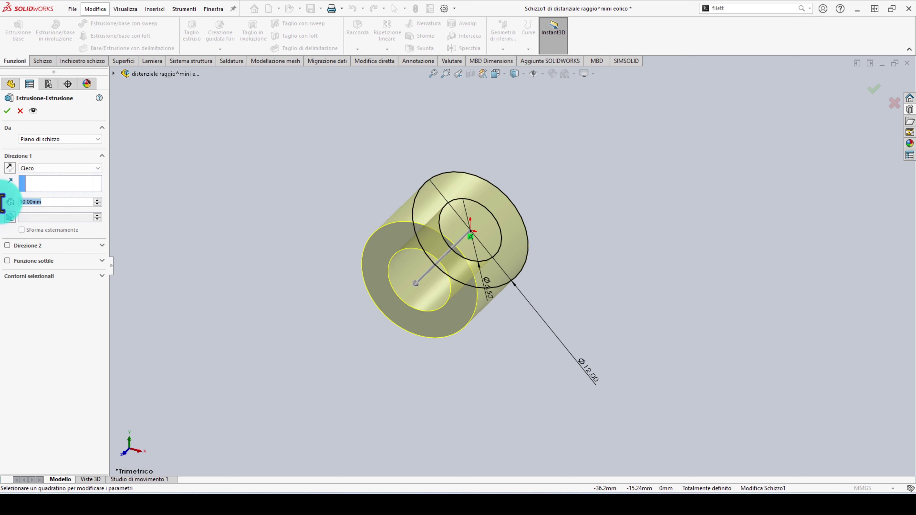
pyautogui.write('9')
pyautogui.press('Return')
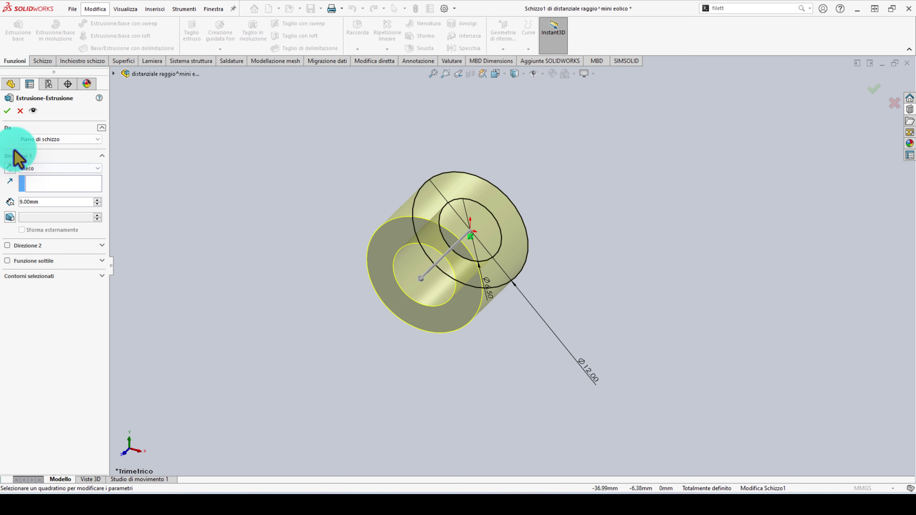
pyautogui.click(8, 111)
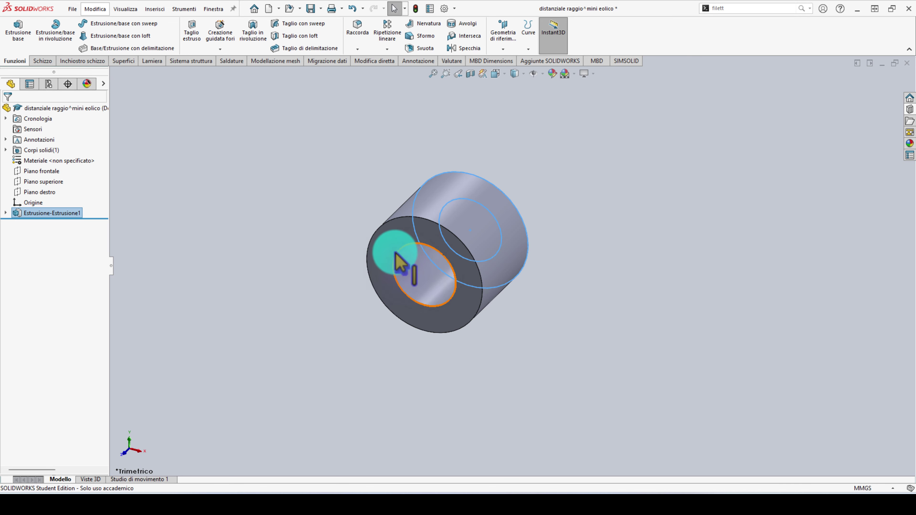
# Assign aluminium alloy 3.0205 (EN-AW 1200) as the part's material
pyautogui.rightClick(87, 164)
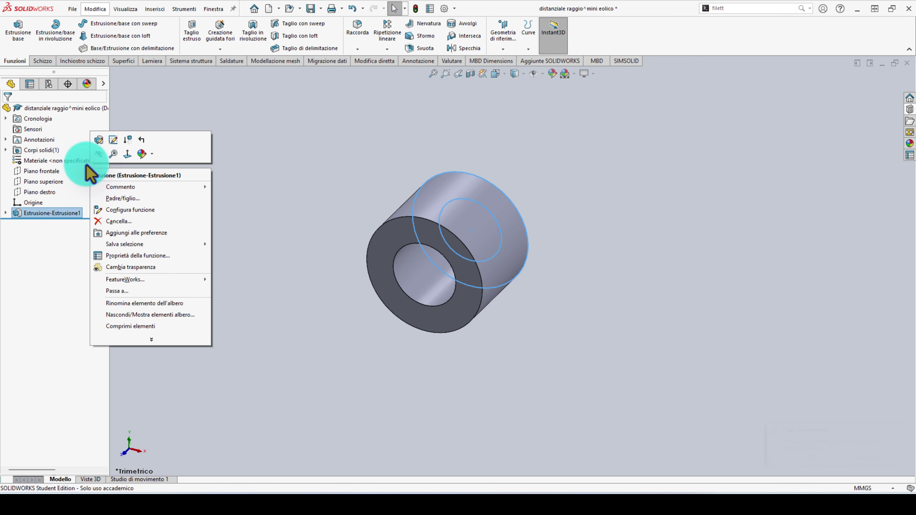
pyautogui.click(83, 162)
pyautogui.rightClick(84, 162)
pyautogui.click(140, 170)
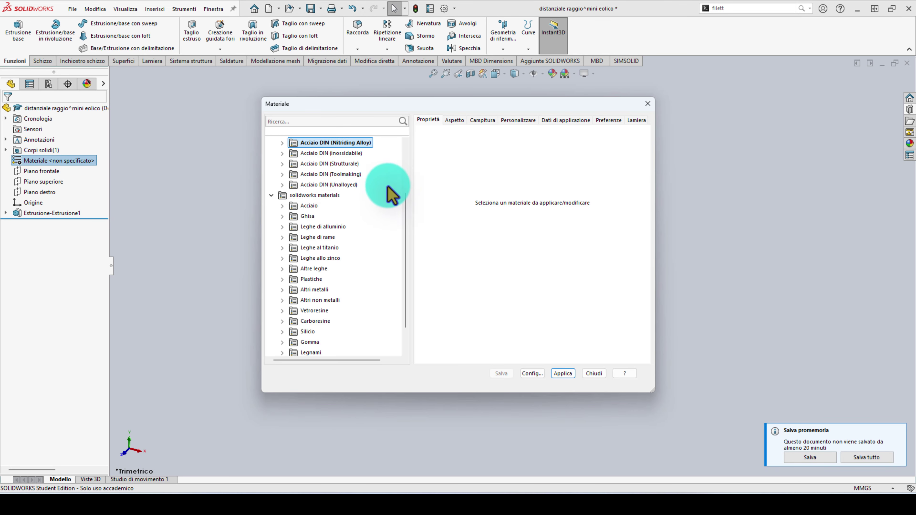
pyautogui.moveTo(406, 220); pyautogui.dragTo(400, 153)
pyautogui.click(283, 167)
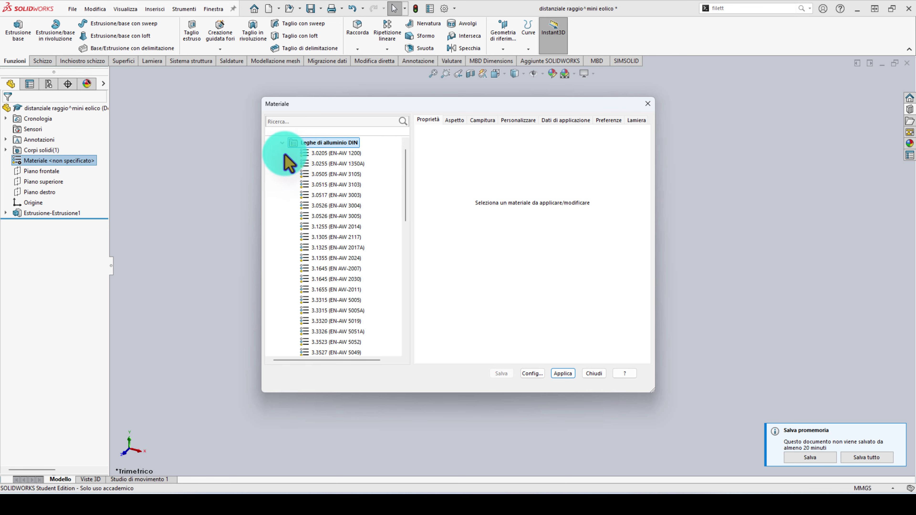
pyautogui.click(321, 155)
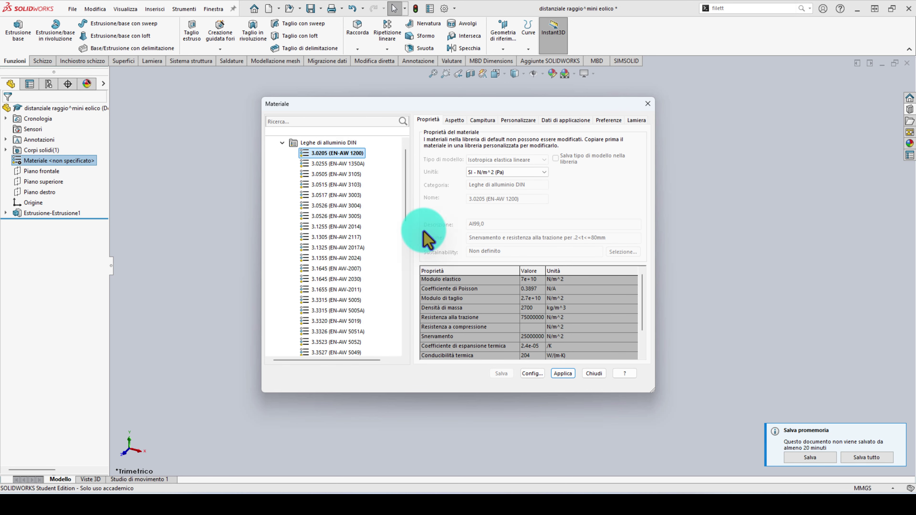
pyautogui.click(604, 376)
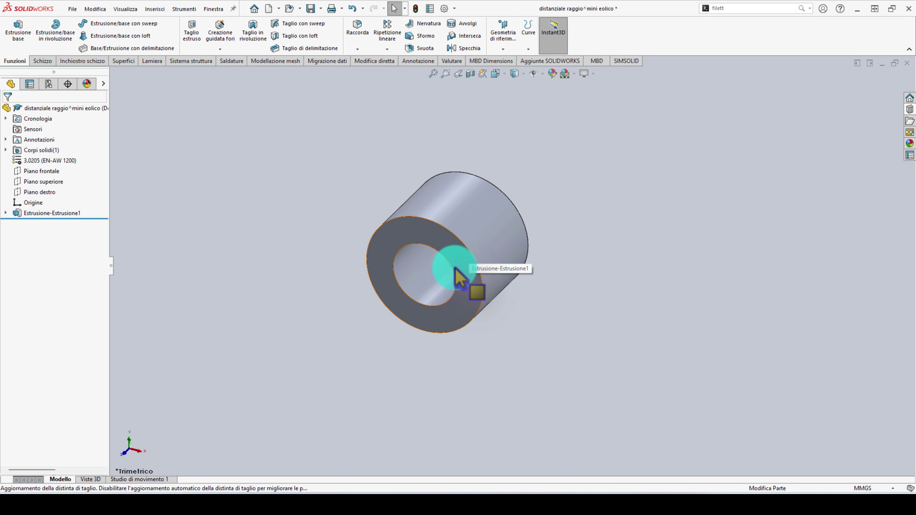
pyautogui.click(452, 272)
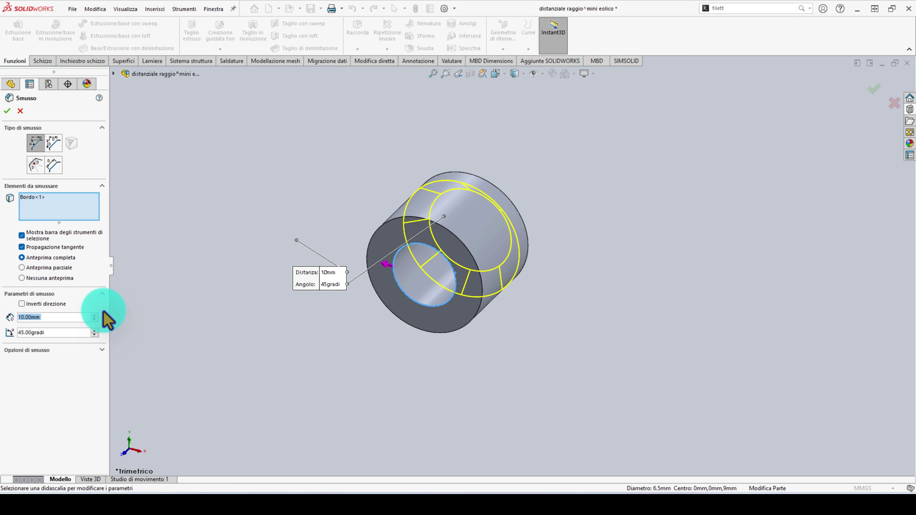
# Chamfer the bushing's four circular ring edges at 0.5 mm × 45° and save the part
pyautogui.write('1')
pyautogui.press('Return')
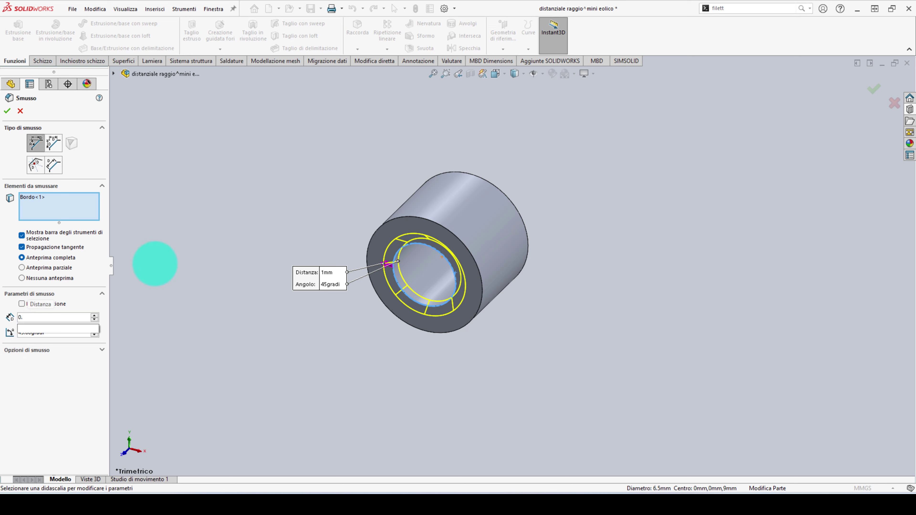
pyautogui.write('5')
pyautogui.press('Return')
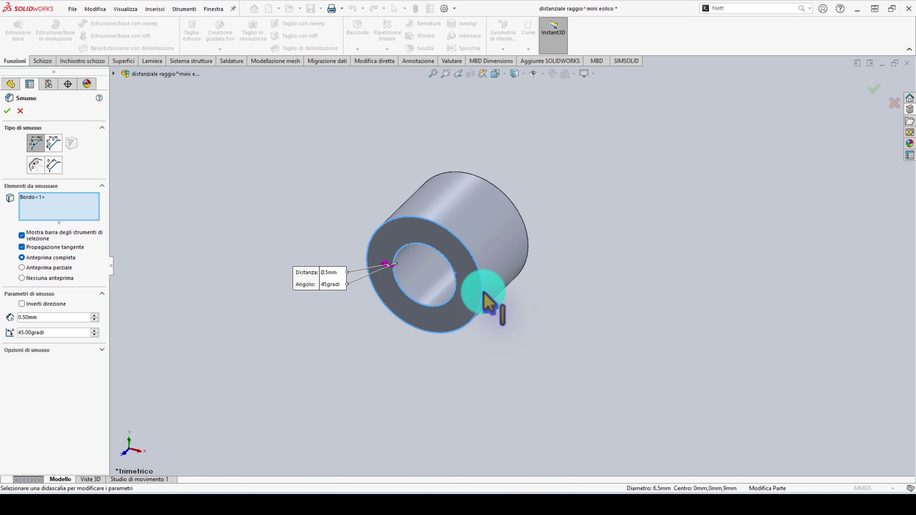
pyautogui.click(484, 295)
pyautogui.moveTo(484, 294); pyautogui.dragTo(512, 289, button='middle')
pyautogui.click(513, 282)
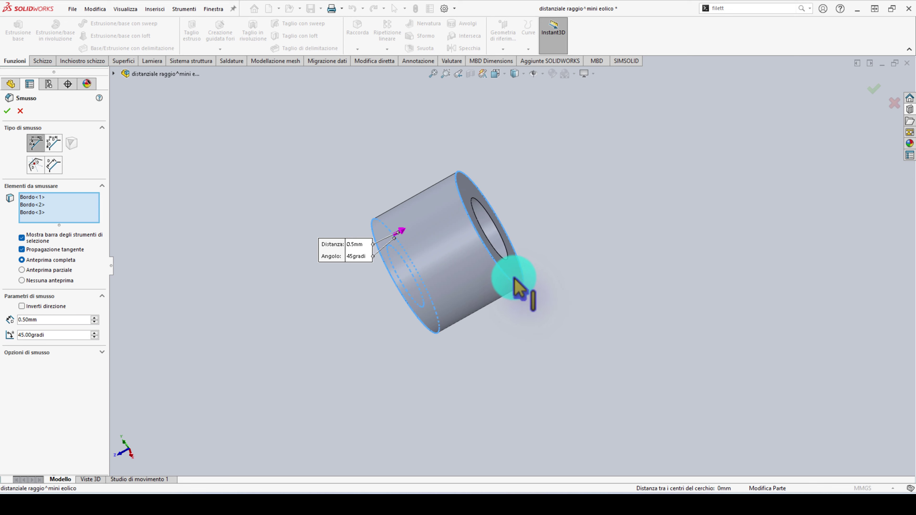
pyautogui.click(508, 259)
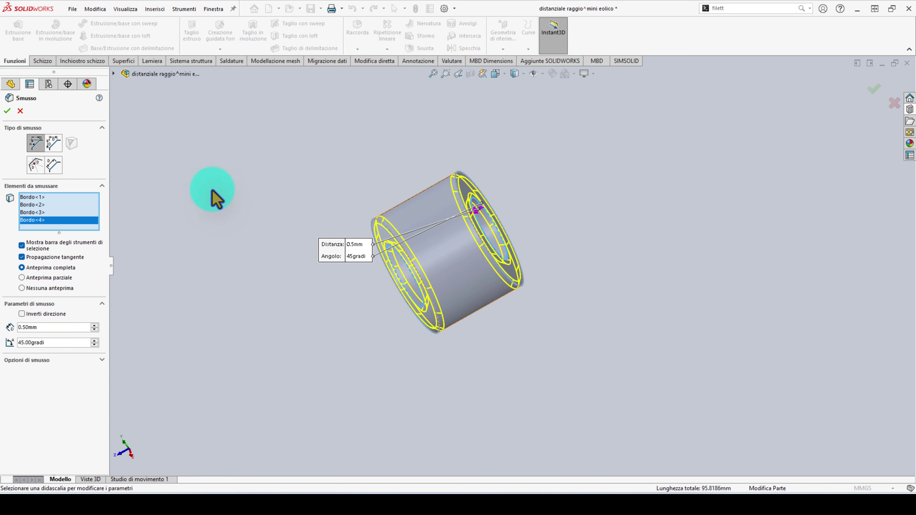
pyautogui.click(8, 111)
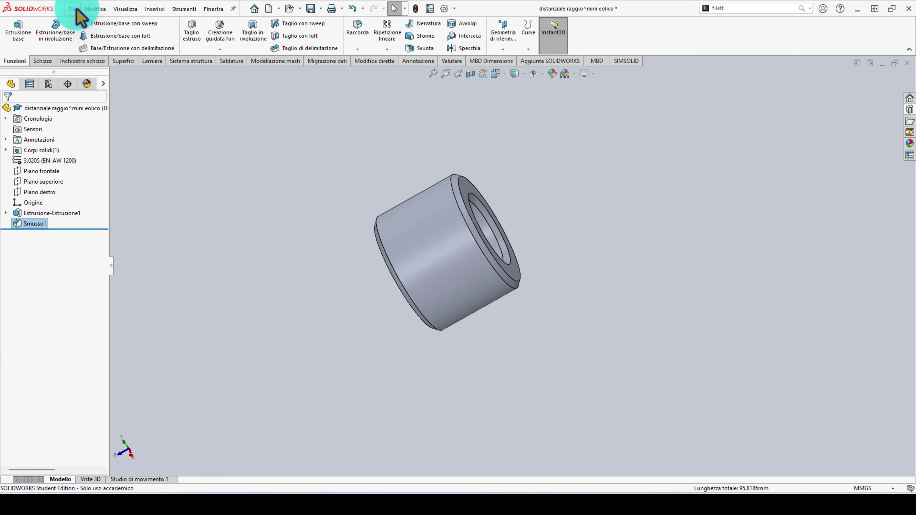
pyautogui.click(95, 9)
# Save the chamfered spacer part and select it in the mini eolico assembly
pyautogui.click(92, 116)
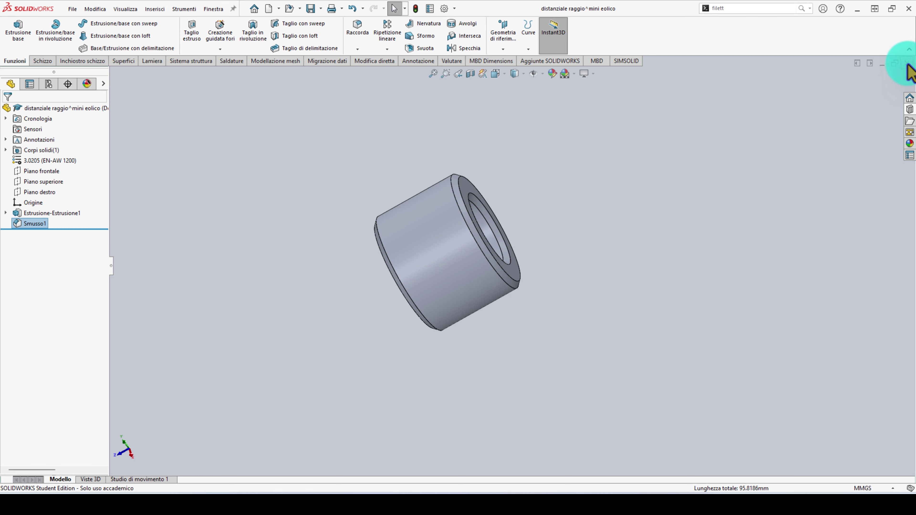
pyautogui.hotkey('ctrl', 'Tab')
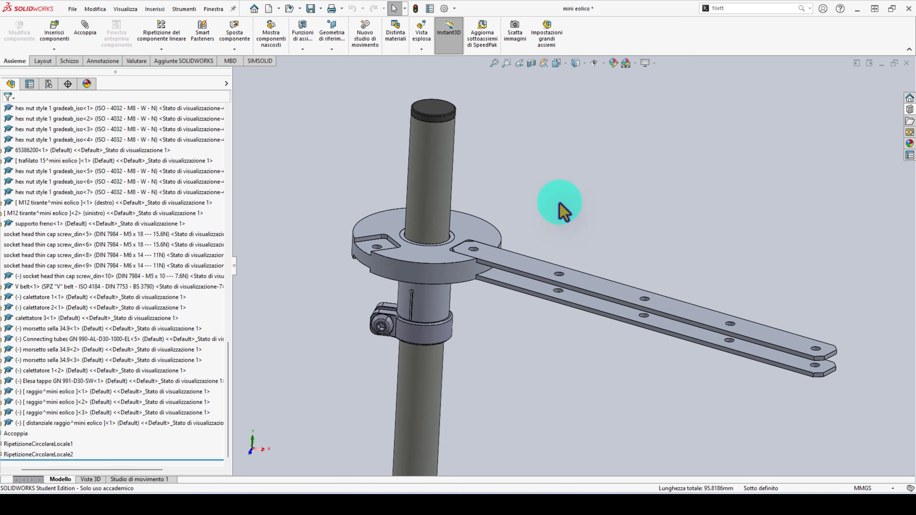
pyautogui.click(88, 424)
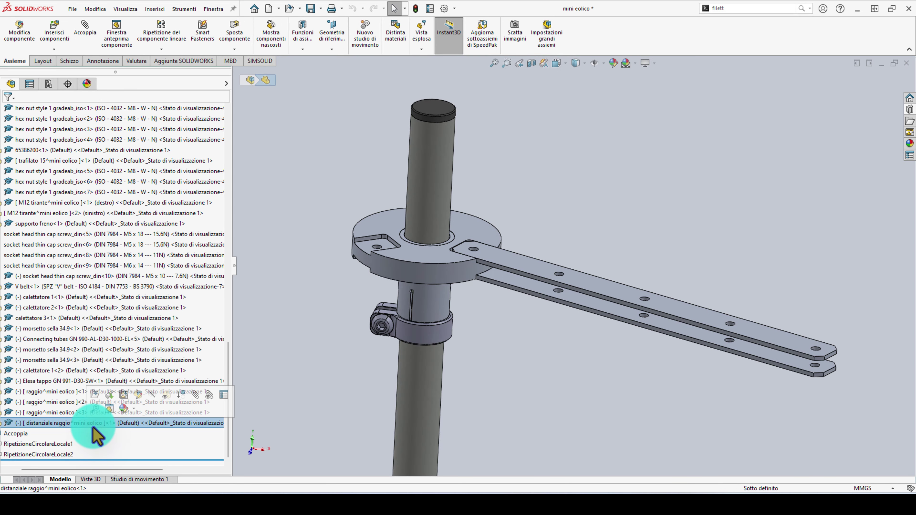
pyautogui.press('f')
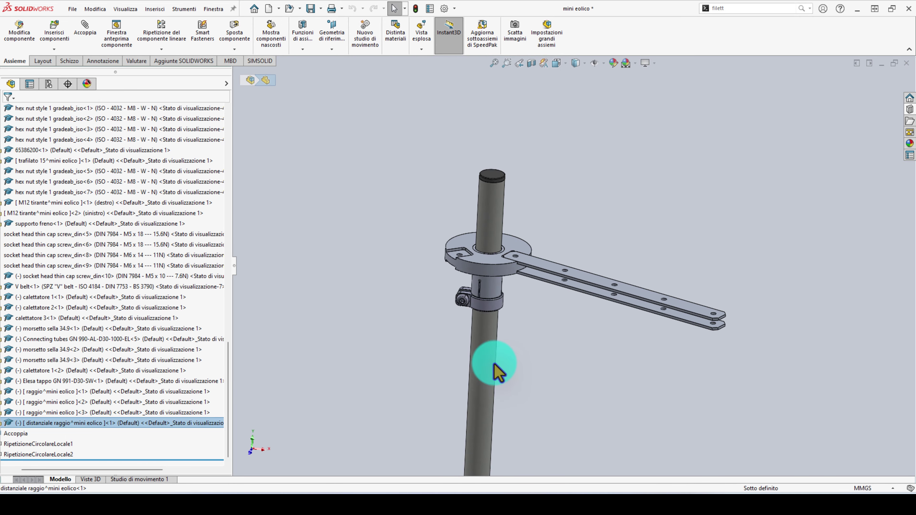
pyautogui.rightClick(189, 431)
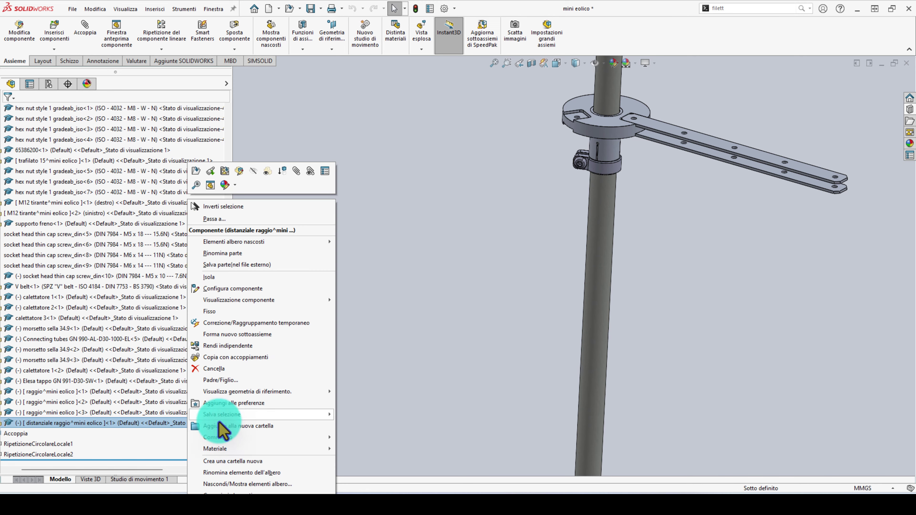
pyautogui.click(195, 185)
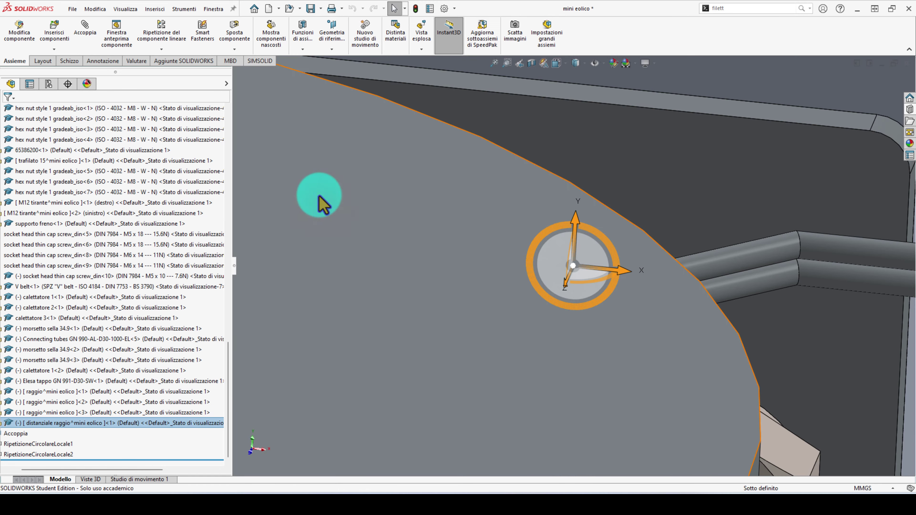
pyautogui.scroll(3, 644, 238)
pyautogui.scroll(3, 649, 254)
pyautogui.scroll(2, 646, 262)
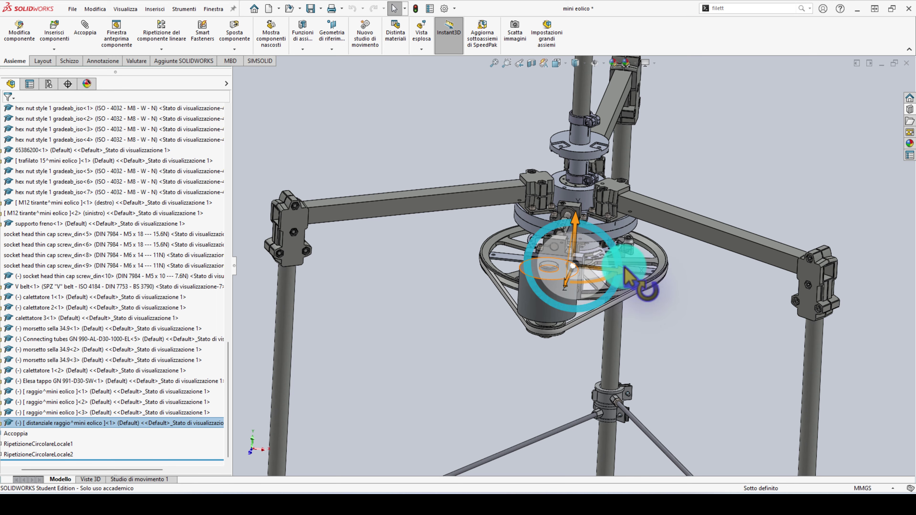
# Drag the distanziale raggio spacer out of the hub up between the spoke bars
pyautogui.moveTo(629, 279); pyautogui.dragTo(747, 276)
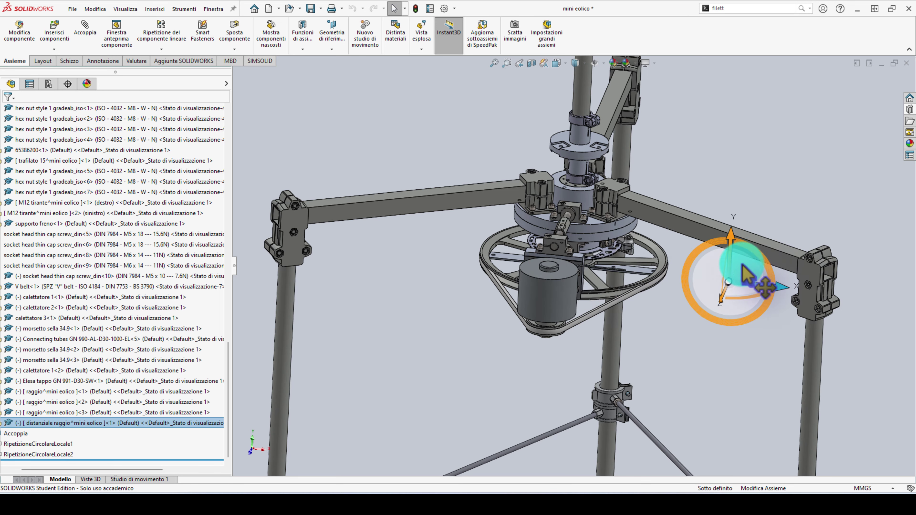
pyautogui.moveTo(746, 274); pyautogui.dragTo(753, 94)
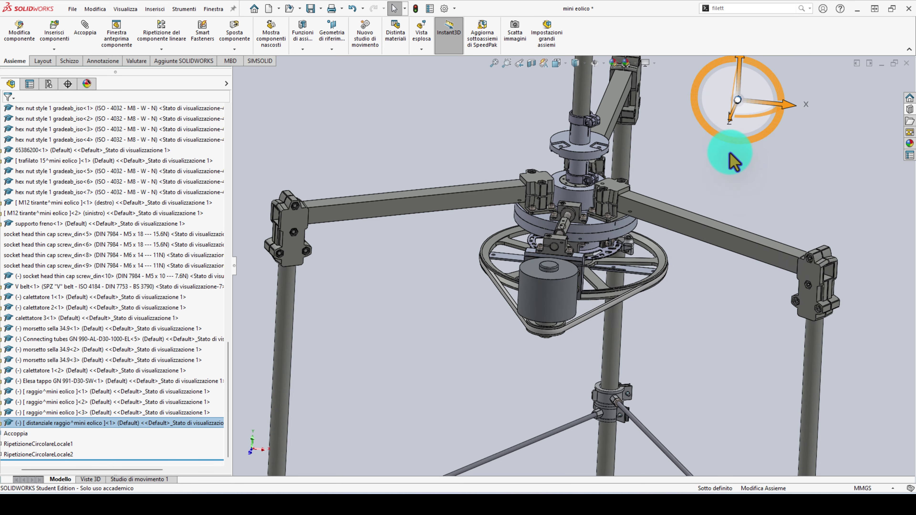
pyautogui.scroll(2, 733, 160)
pyautogui.scroll(2, 690, 152)
pyautogui.scroll(1, 667, 163)
pyautogui.scroll(2, 614, 181)
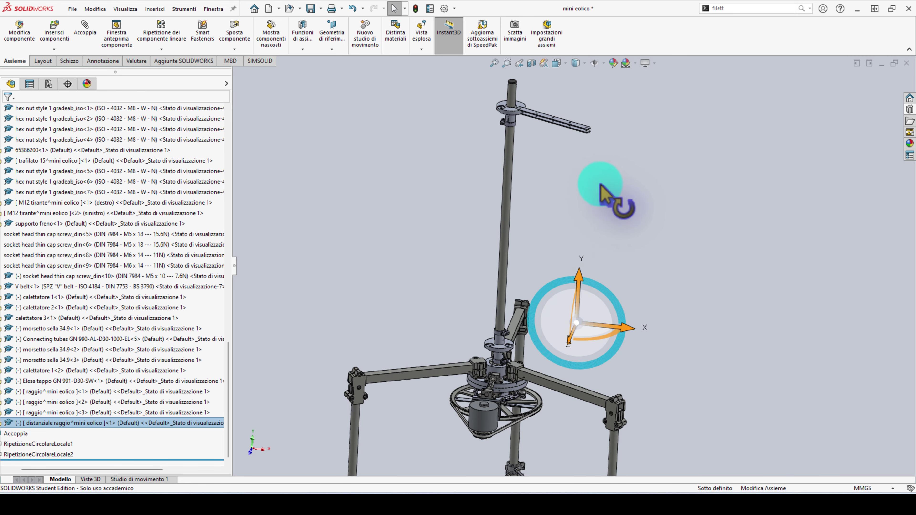
pyautogui.moveTo(579, 289)
pyautogui.mouseDown()
pyautogui.moveTo(569, 84)
pyautogui.moveTo(557, 78)
pyautogui.mouseUp()
pyautogui.scroll(-2, 592, 120)
pyautogui.click(622, 182)
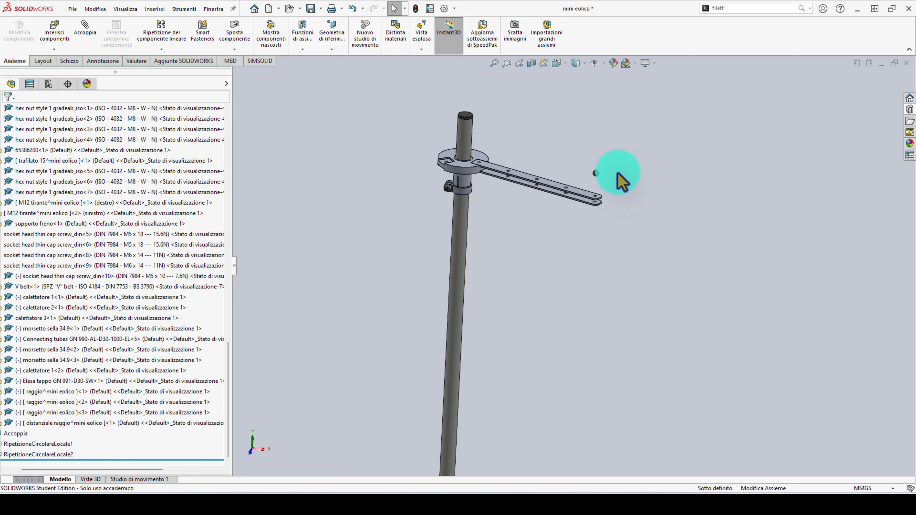
pyautogui.scroll(-3, 595, 188)
pyautogui.scroll(-3, 558, 224)
# Mate the spacer's round face concentric with the raggio<3> bar hole
pyautogui.click(560, 257)
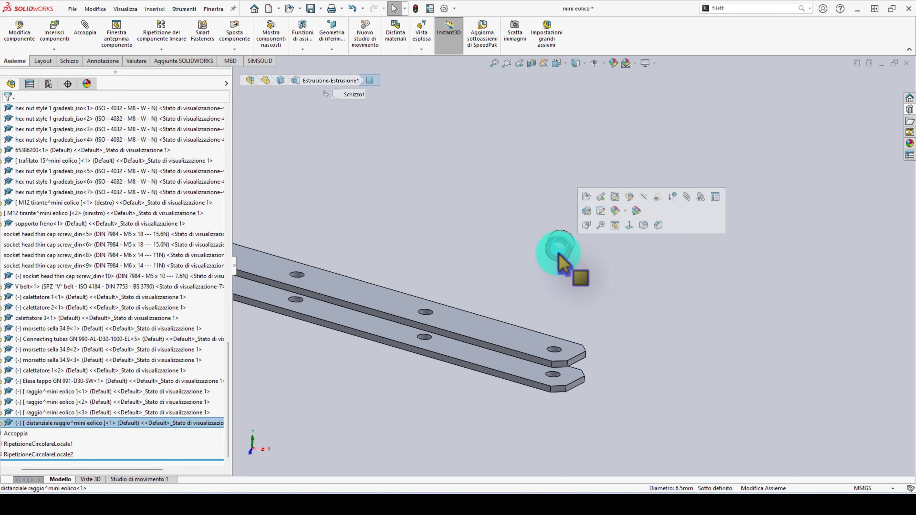
pyautogui.scroll(3, 577, 263)
pyautogui.scroll(-4, 505, 274)
pyautogui.keyDown('ctrl'); pyautogui.click(469, 274); pyautogui.keyUp('ctrl')
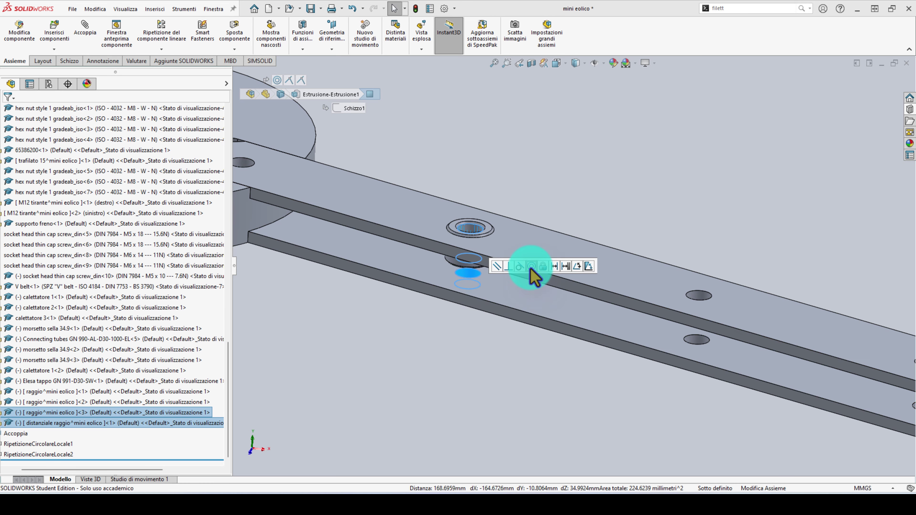
pyautogui.click(531, 266)
# Select the spacer's end face and the spoke bar face it should sit on
pyautogui.scroll(-3, 505, 235)
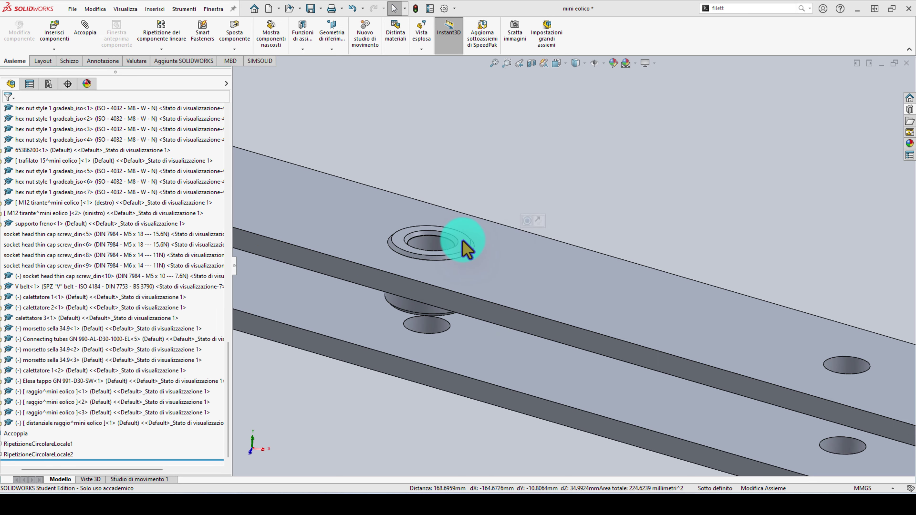
pyautogui.moveTo(476, 258)
pyautogui.mouseDown(button='middle')
pyautogui.moveTo(458, 263)
pyautogui.moveTo(474, 360)
pyautogui.mouseUp(button='middle')
pyautogui.click(471, 298)
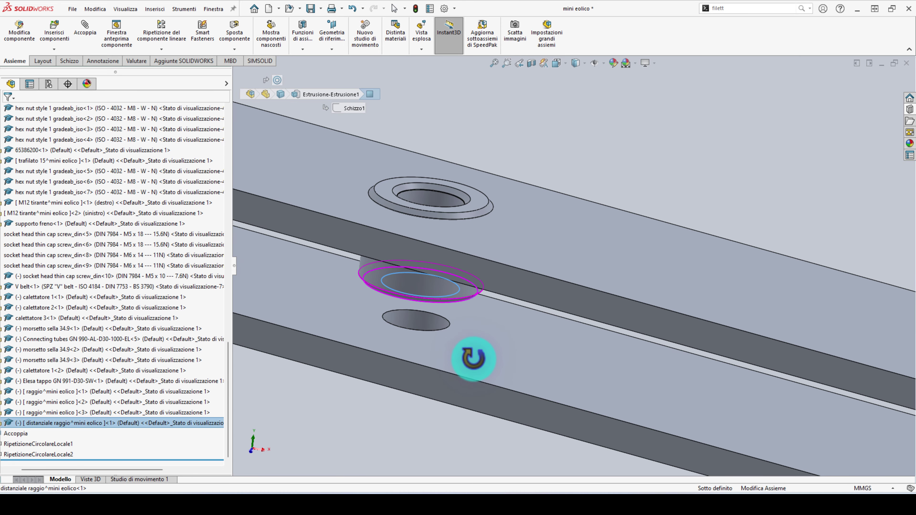
pyautogui.keyDown('ctrl'); pyautogui.click(492, 376); pyautogui.keyUp('ctrl')
# Apply a coincident mate seating the spacer flush on the raggio<3> bar
pyautogui.click(514, 354)
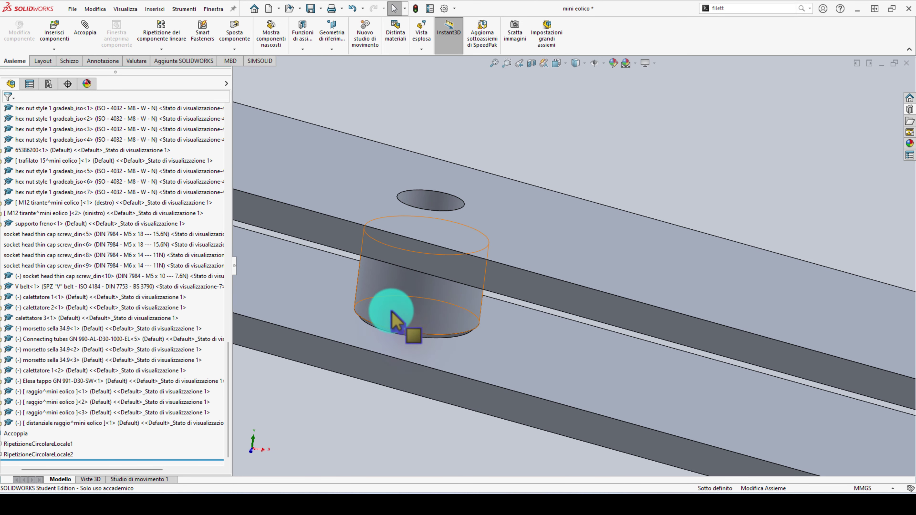
pyautogui.rightClick(119, 424)
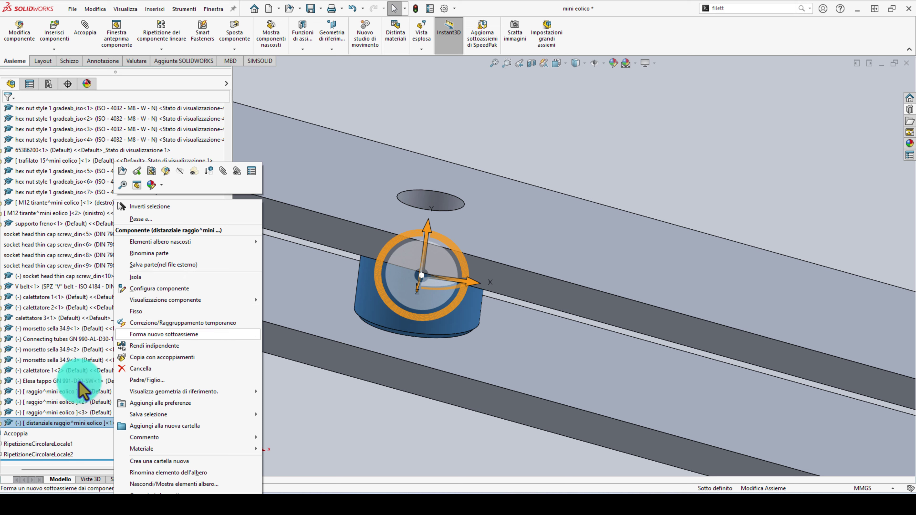
pyautogui.click(35, 470)
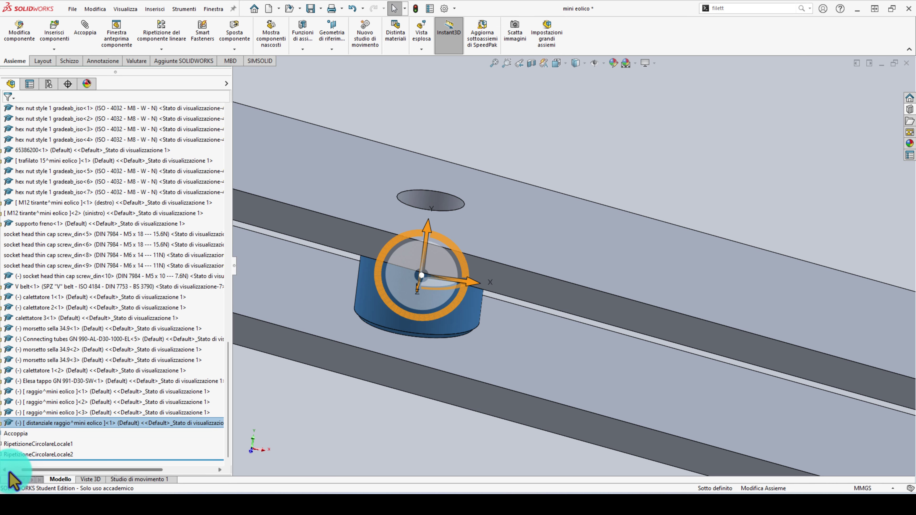
pyautogui.moveTo(29, 471); pyautogui.dragTo(17, 470)
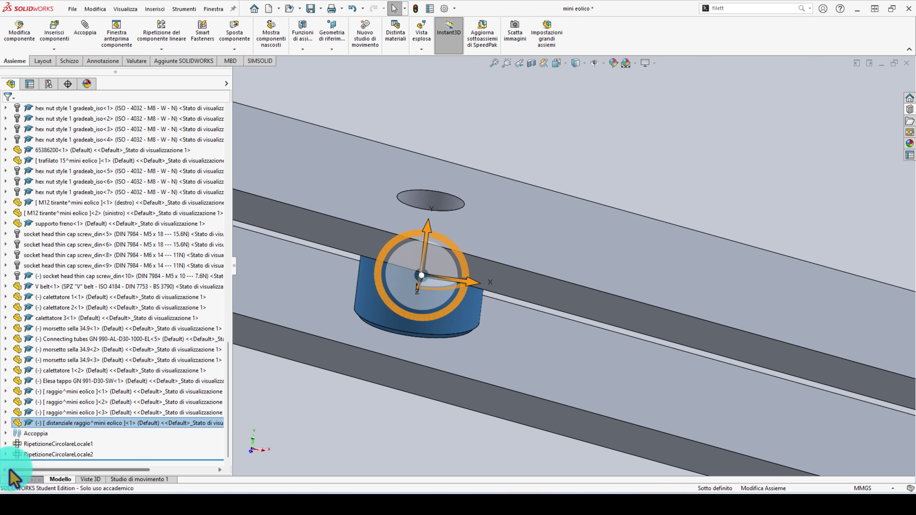
# Expand the spacer's mates to check Concentrico3885 and Coincidente3736, then reorient the view
pyautogui.click(6, 423)
pyautogui.click(17, 324)
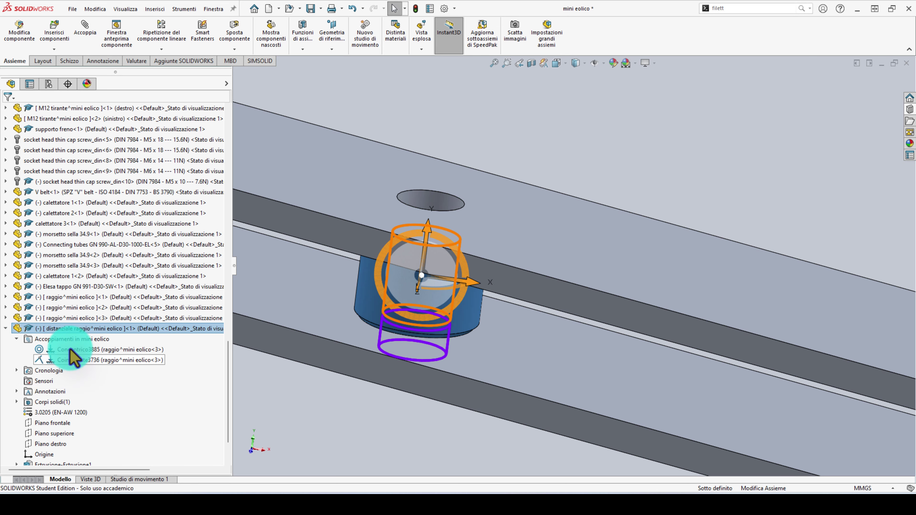
pyautogui.rightClick(71, 349)
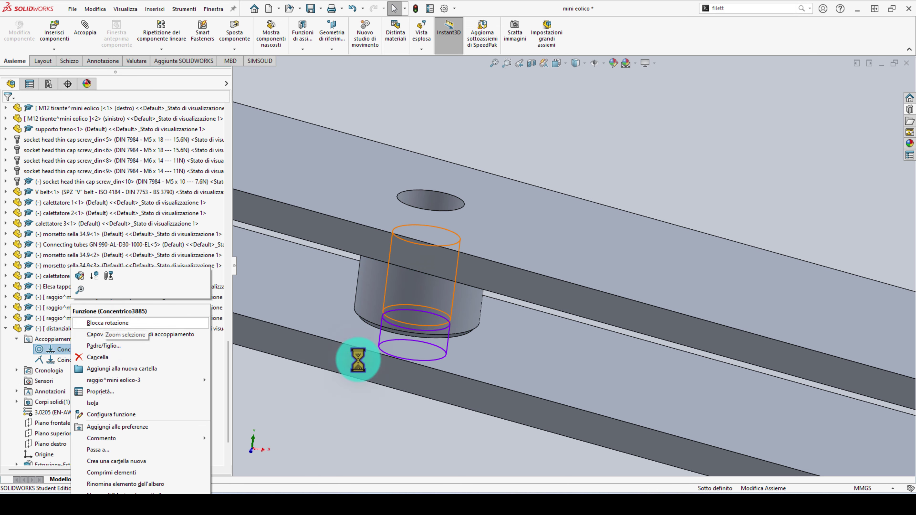
pyautogui.moveTo(358, 360)
pyautogui.mouseDown(button='middle')
pyautogui.moveTo(378, 420)
pyautogui.moveTo(444, 409)
pyautogui.moveTo(452, 281)
pyautogui.mouseUp(button='middle')
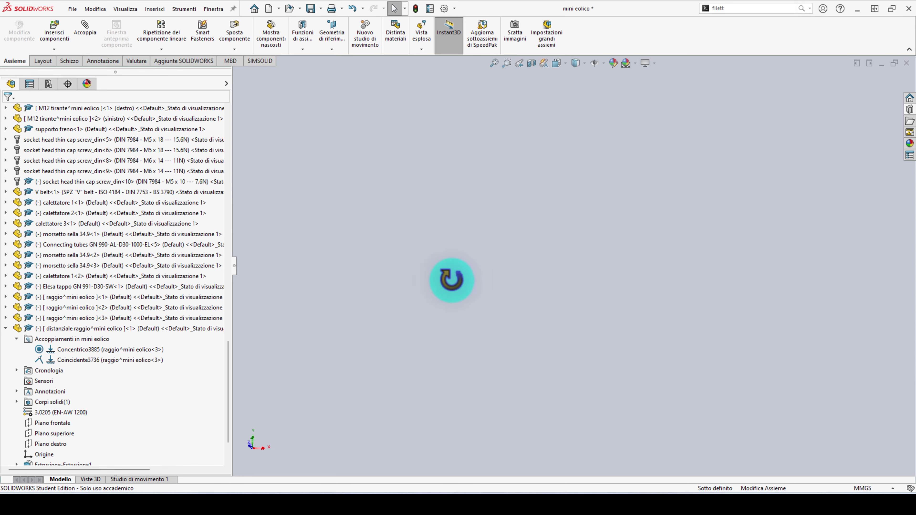
pyautogui.moveTo(467, 317)
pyautogui.mouseDown(button='middle')
pyautogui.moveTo(475, 344)
pyautogui.moveTo(536, 262)
pyautogui.moveTo(574, 287)
pyautogui.mouseUp(button='middle')
pyautogui.scroll(-5, 567, 276)
pyautogui.scroll(-4, 541, 216)
pyautogui.click(538, 205)
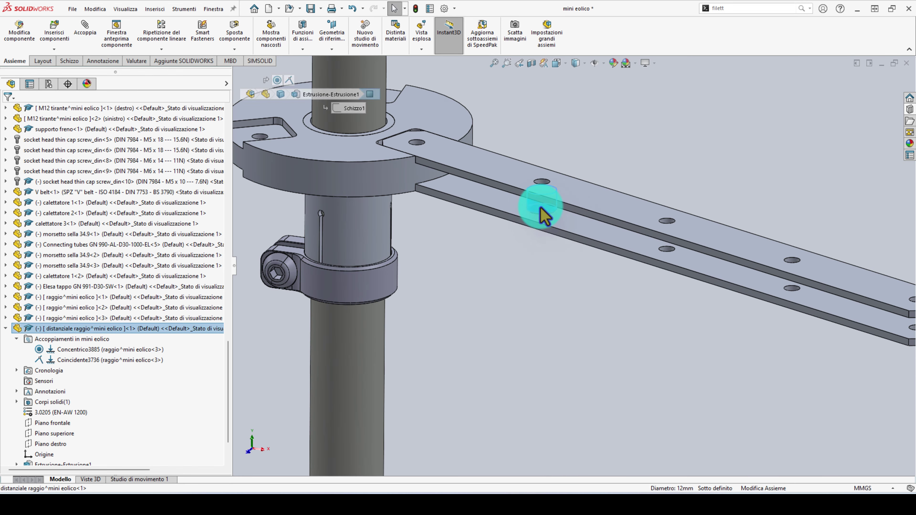
pyautogui.scroll(-3, 576, 196)
pyautogui.doubleClick(575, 196)
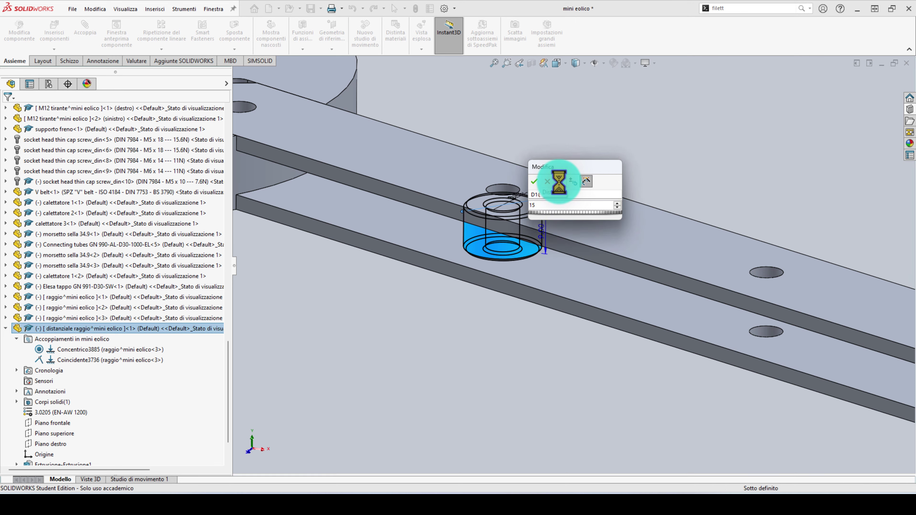
pyautogui.click(531, 182)
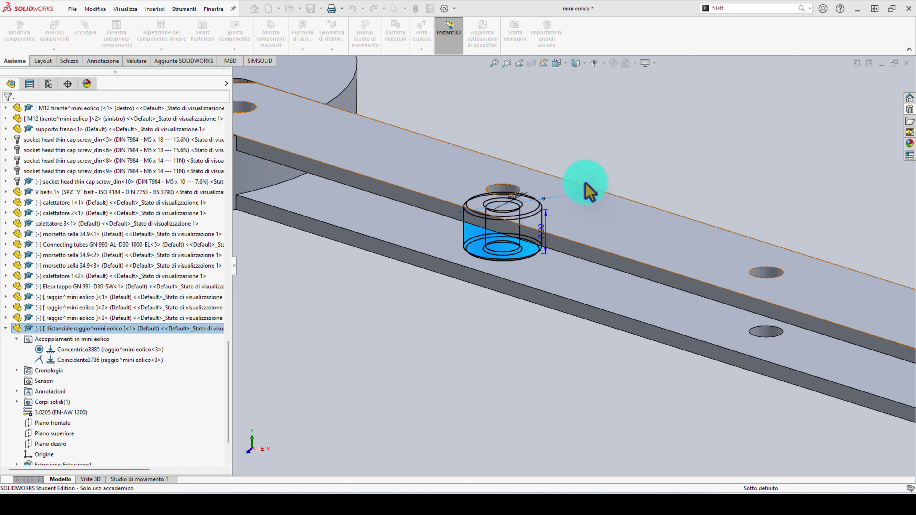
pyautogui.scroll(3, 585, 191)
pyautogui.scroll(2, 595, 210)
pyautogui.scroll(-2, 579, 267)
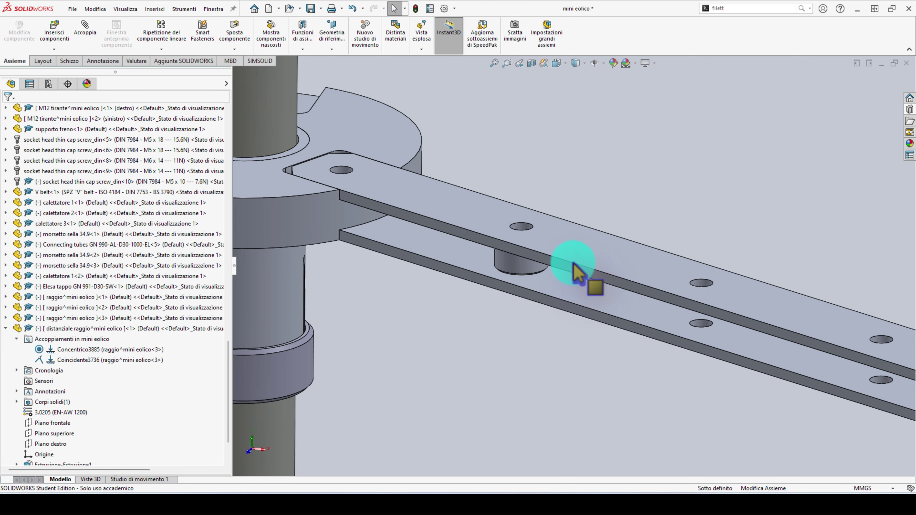
pyautogui.scroll(2, 570, 264)
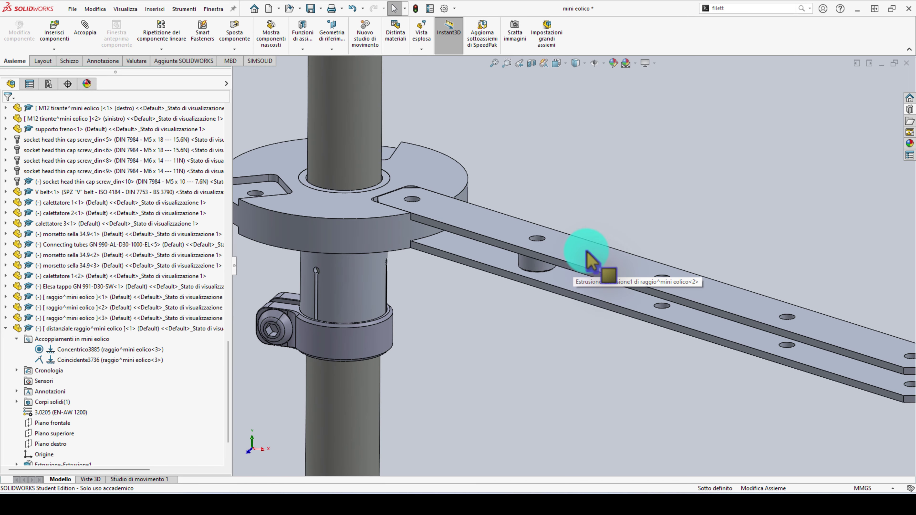
pyautogui.scroll(2, 591, 302)
pyautogui.scroll(-1, 628, 285)
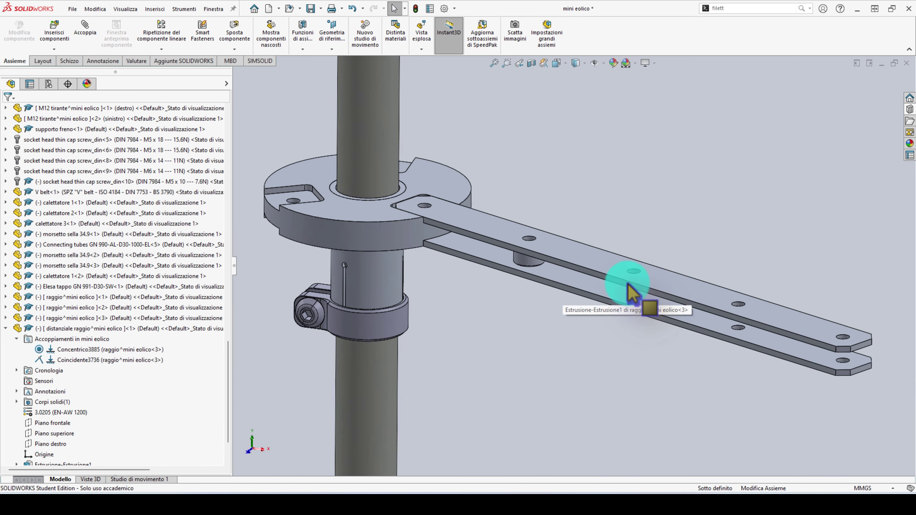
pyautogui.scroll(-2, 605, 269)
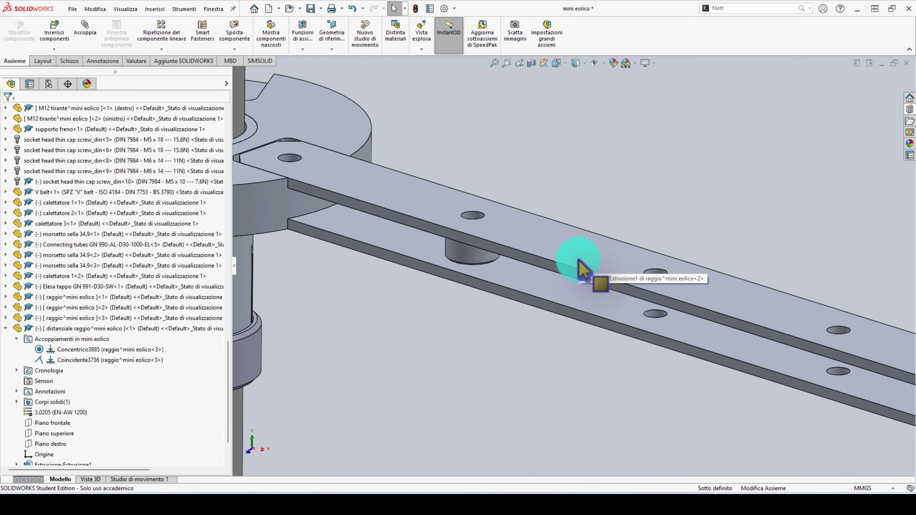
# Copy the spacer onto the bar and mate the copy concentric with a hole
pyautogui.click(474, 261)
pyautogui.moveTo(787, 227)
pyautogui.mouseDown()
pyautogui.moveTo(669, 232)
pyautogui.moveTo(680, 246)
pyautogui.mouseUp()
pyautogui.scroll(-2, 700, 250)
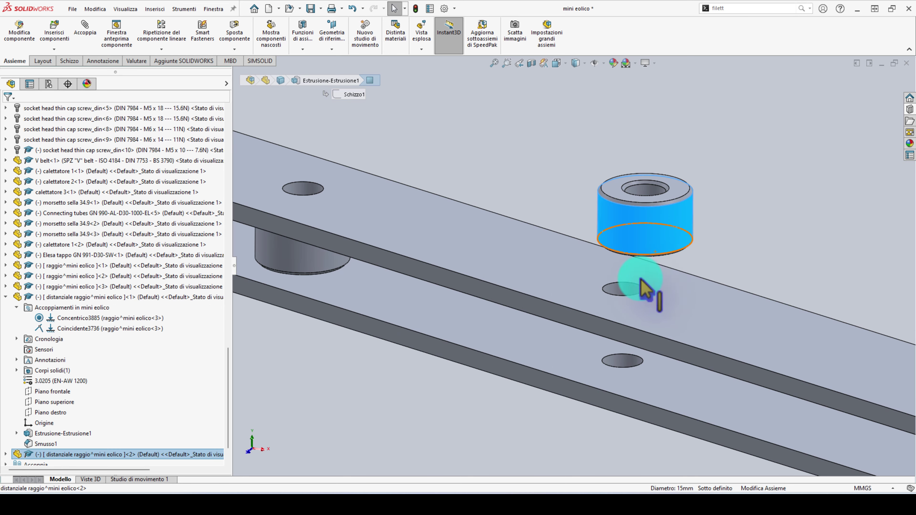
pyautogui.keyDown('ctrl'); pyautogui.click(629, 290); pyautogui.keyUp('ctrl')
pyautogui.click(690, 280)
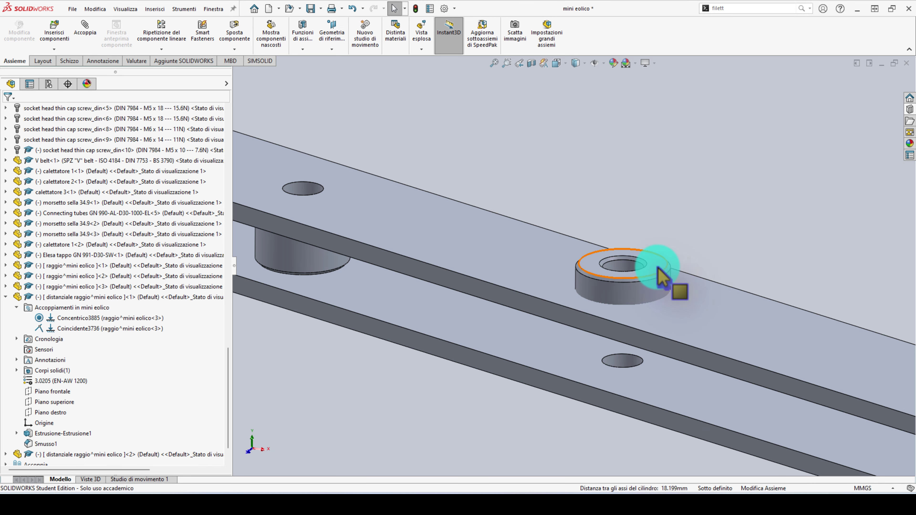
# Try selecting a bar face for the copy, cancel, then reselect the second spacer
pyautogui.click(667, 275)
pyautogui.moveTo(715, 379); pyautogui.dragTo(725, 309, button='middle')
pyautogui.click(705, 393)
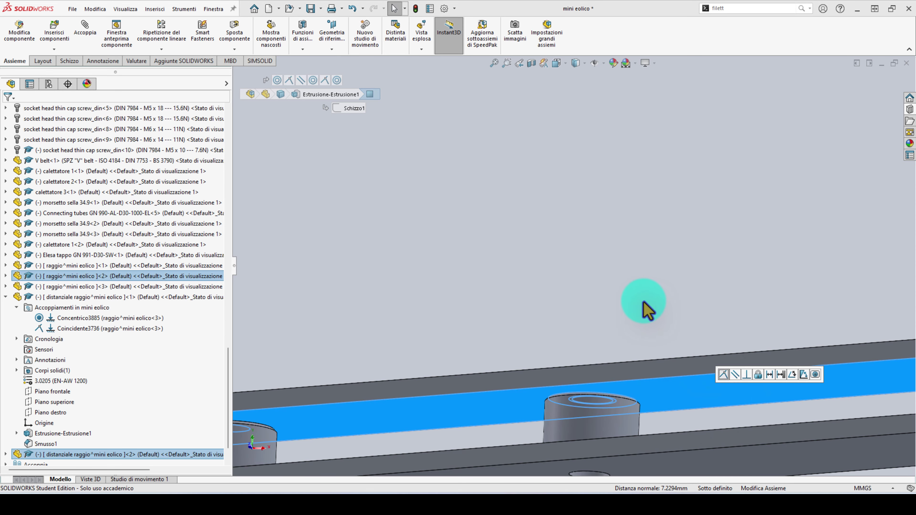
pyautogui.click(644, 311)
pyautogui.scroll(5, 660, 329)
pyautogui.moveTo(670, 340); pyautogui.dragTo(720, 364, button='middle')
pyautogui.scroll(-3, 676, 398)
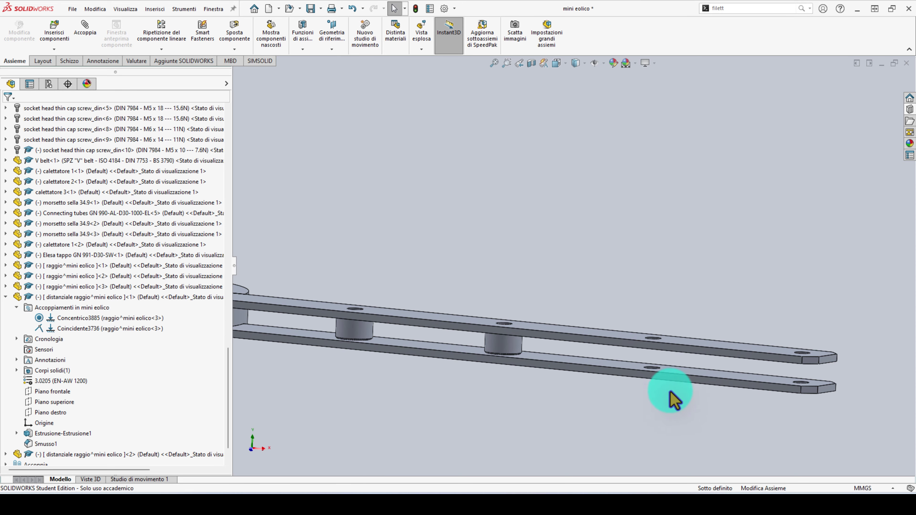
pyautogui.click(507, 342)
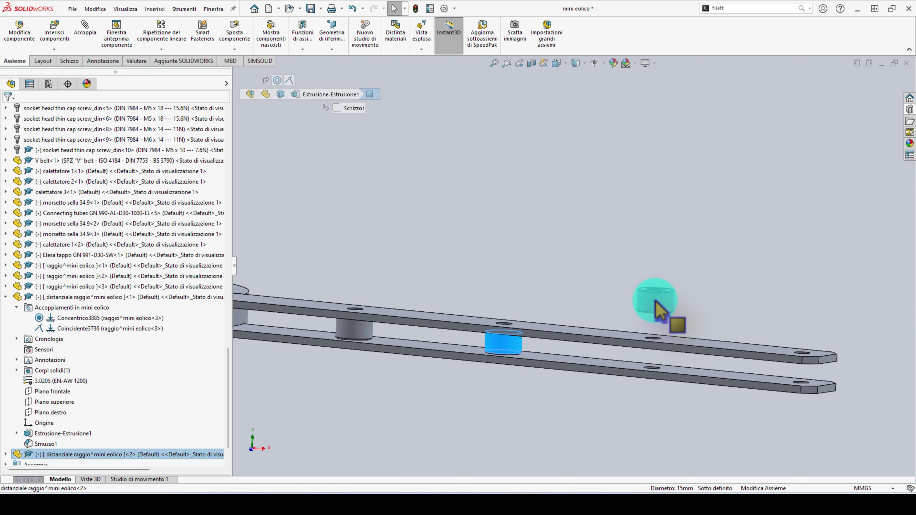
# Mate the third spacer copy concentric with its hole in the raggio<2> bar
pyautogui.click(660, 306)
pyautogui.scroll(-3, 659, 314)
pyautogui.scroll(-3, 635, 354)
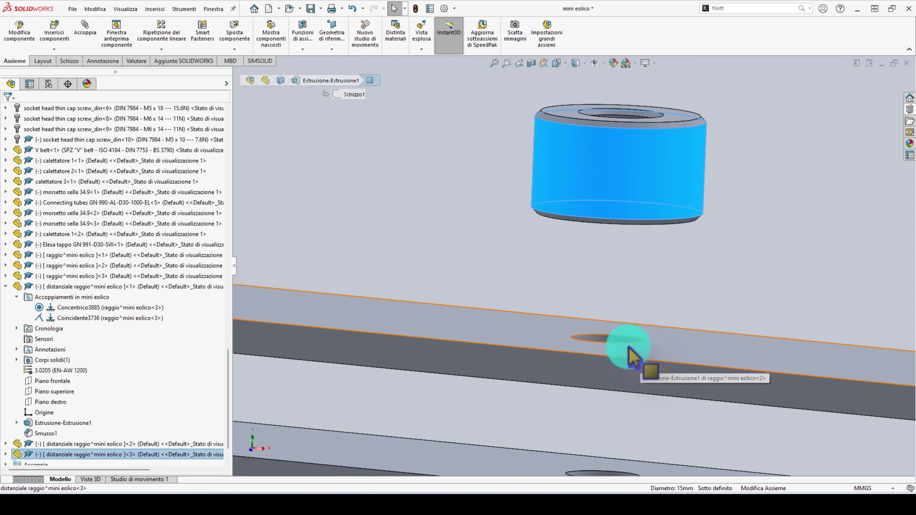
pyautogui.keyDown('ctrl'); pyautogui.click(607, 339); pyautogui.keyUp('ctrl')
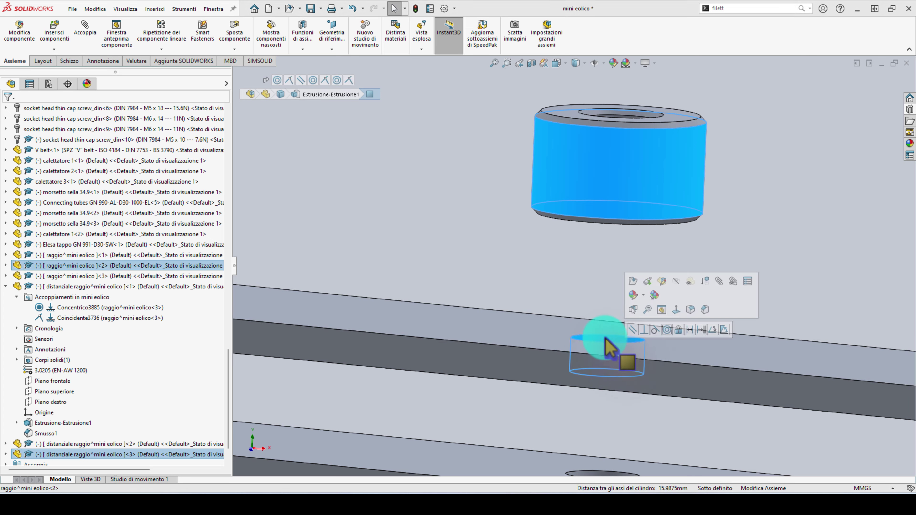
pyautogui.click(667, 329)
pyautogui.click(684, 334)
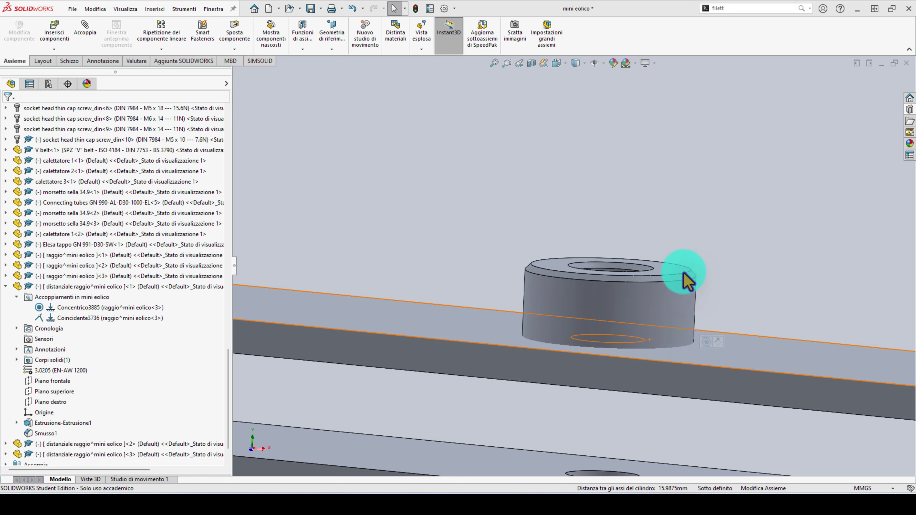
# Expand distanziale raggio<3> in the FeatureManager and inspect its Concentrico3887 mate
pyautogui.scroll(2, 685, 282)
pyautogui.scroll(1, 678, 278)
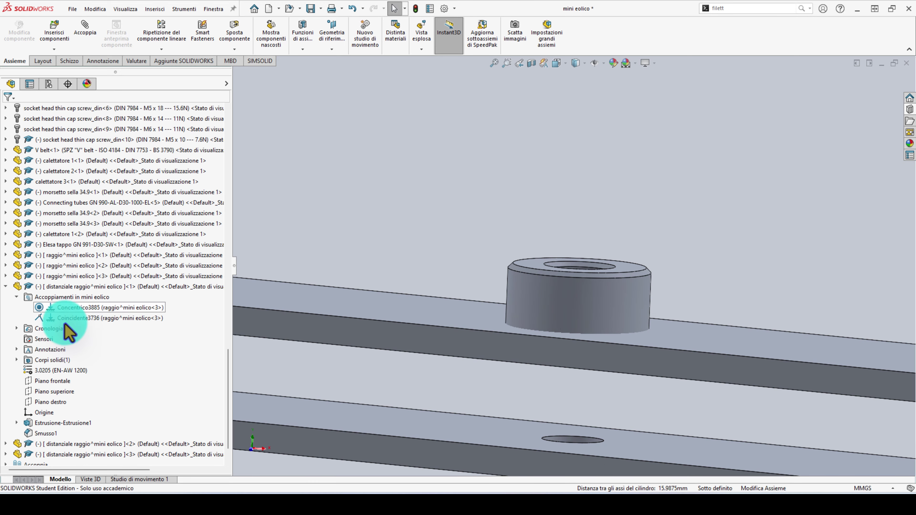
pyautogui.click(54, 454)
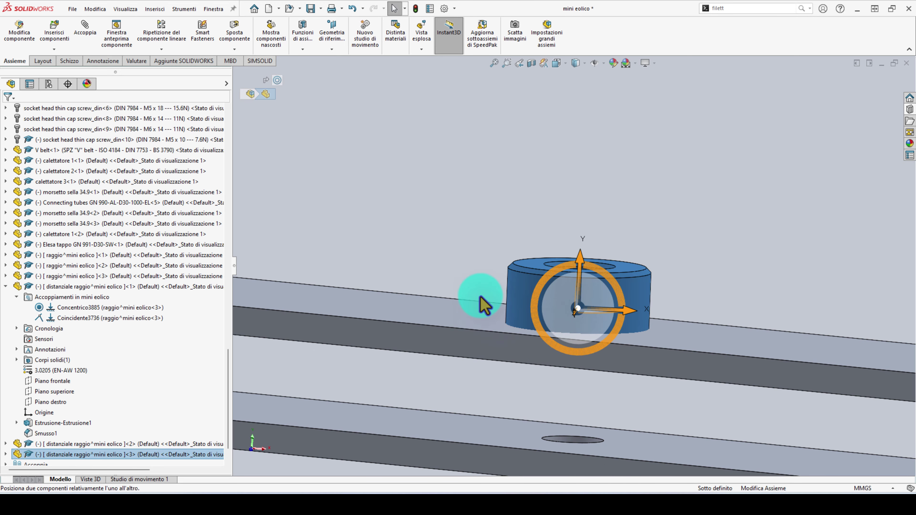
pyautogui.click(6, 455)
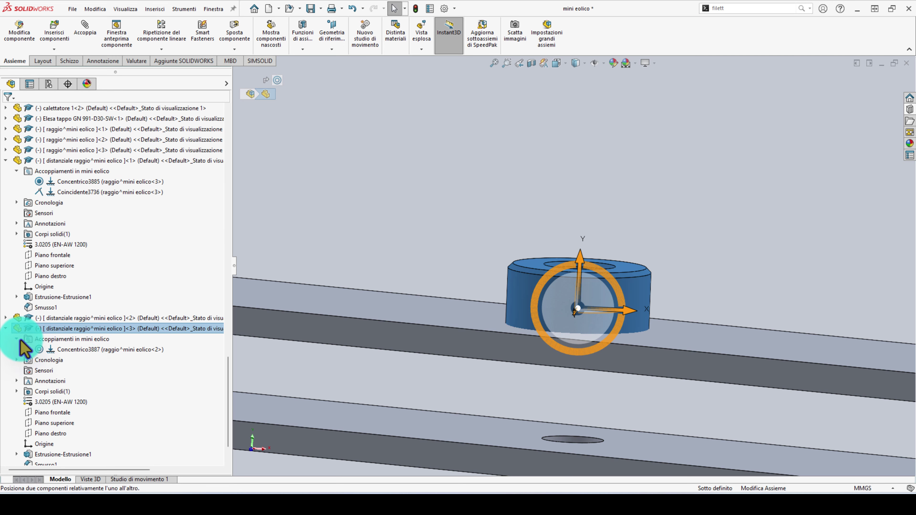
pyautogui.click(72, 352)
pyautogui.rightClick(74, 353)
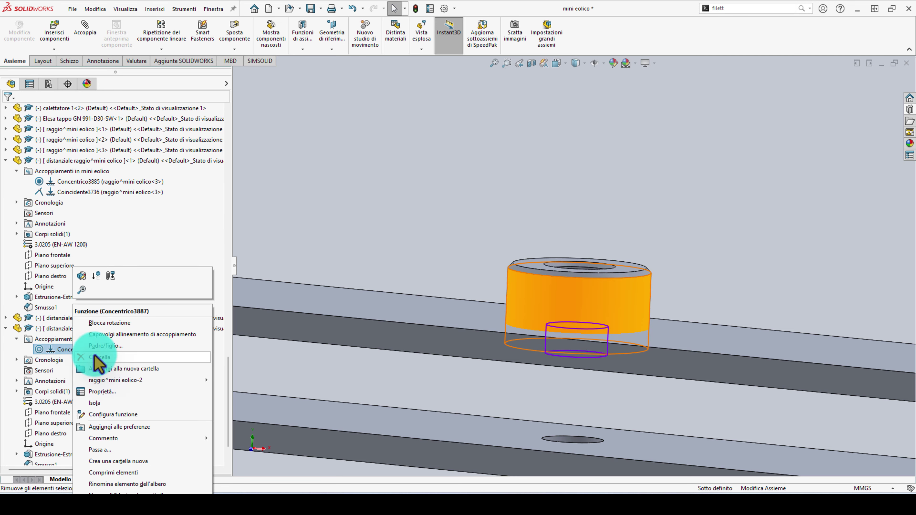
pyautogui.click(95, 310)
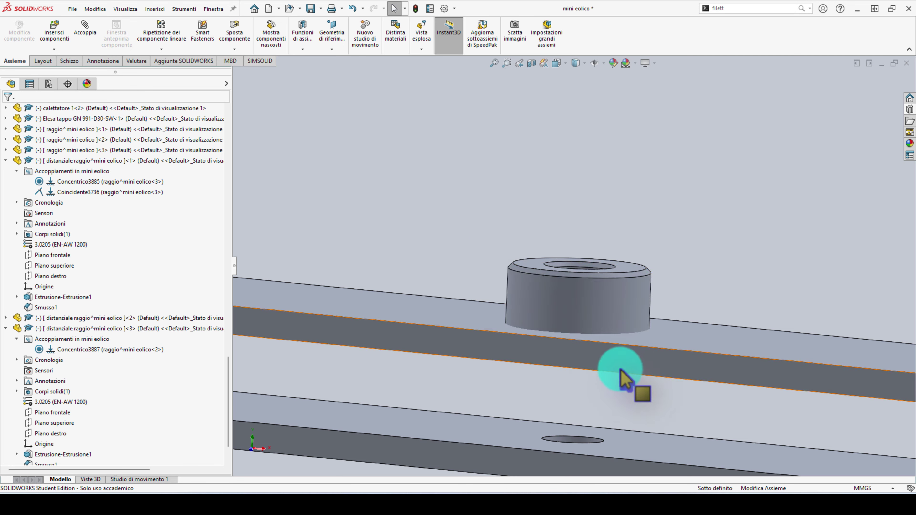
# Make the spacer's end face coincident with the raggio<2> bar face
pyautogui.click(633, 276)
pyautogui.moveTo(667, 316); pyautogui.dragTo(669, 348, button='middle')
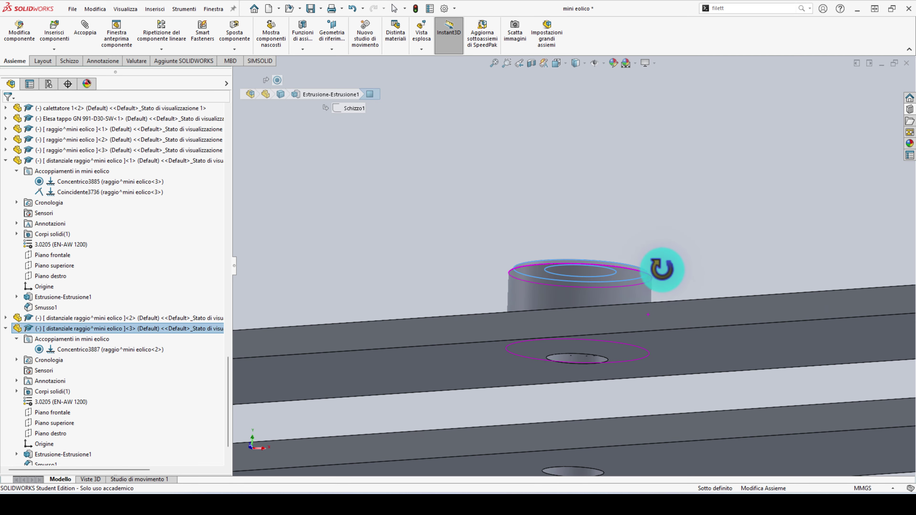
pyautogui.click(669, 347)
pyautogui.click(690, 326)
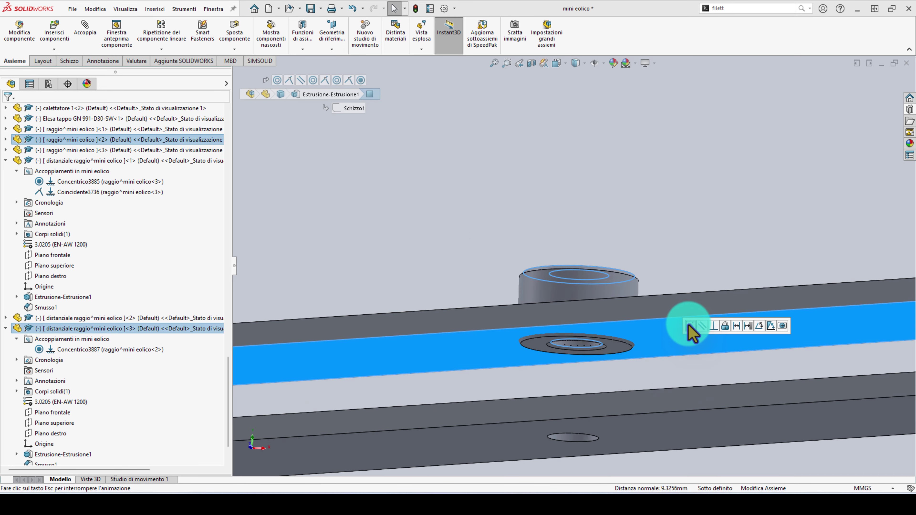
# Orbit and zoom around the spoke arm, beam and hub to inspect the spacers
pyautogui.scroll(3, 655, 277)
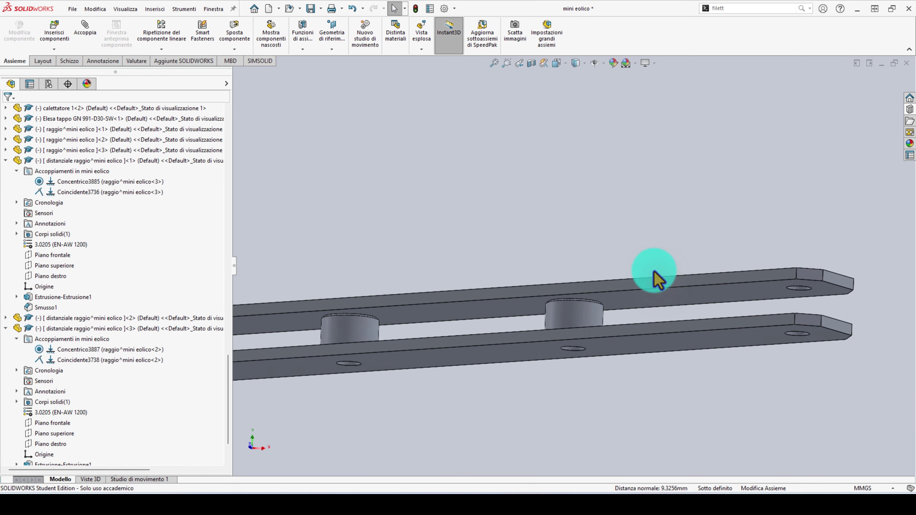
pyautogui.scroll(3, 651, 280)
pyautogui.moveTo(650, 280)
pyautogui.mouseDown(button='middle')
pyautogui.moveTo(609, 311)
pyautogui.moveTo(549, 295)
pyautogui.moveTo(538, 361)
pyautogui.moveTo(528, 323)
pyautogui.mouseUp(button='middle')
pyautogui.scroll(-3, 523, 312)
pyautogui.scroll(-3, 524, 311)
pyautogui.moveTo(570, 190)
pyautogui.mouseDown(button='middle')
pyautogui.moveTo(606, 254)
pyautogui.moveTo(556, 361)
pyautogui.moveTo(548, 450)
pyautogui.moveTo(570, 344)
pyautogui.moveTo(548, 250)
pyautogui.moveTo(553, 317)
pyautogui.moveTo(536, 297)
pyautogui.moveTo(550, 294)
pyautogui.mouseUp(button='middle')
pyautogui.scroll(2, 553, 317)
pyautogui.scroll(1, 556, 321)
pyautogui.scroll(2, 557, 323)
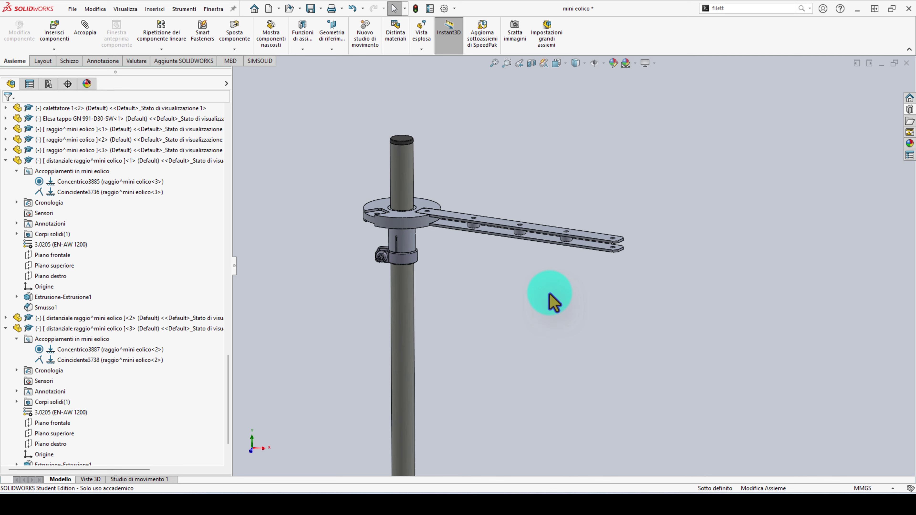
pyautogui.scroll(3, 542, 279)
# Orbit and zoom out to view the tripod base and the full mast with its arm
pyautogui.moveTo(532, 259)
pyautogui.mouseDown(button='middle')
pyautogui.moveTo(532, 205)
pyautogui.moveTo(546, 353)
pyautogui.mouseUp(button='middle')
pyautogui.scroll(-3, 542, 351)
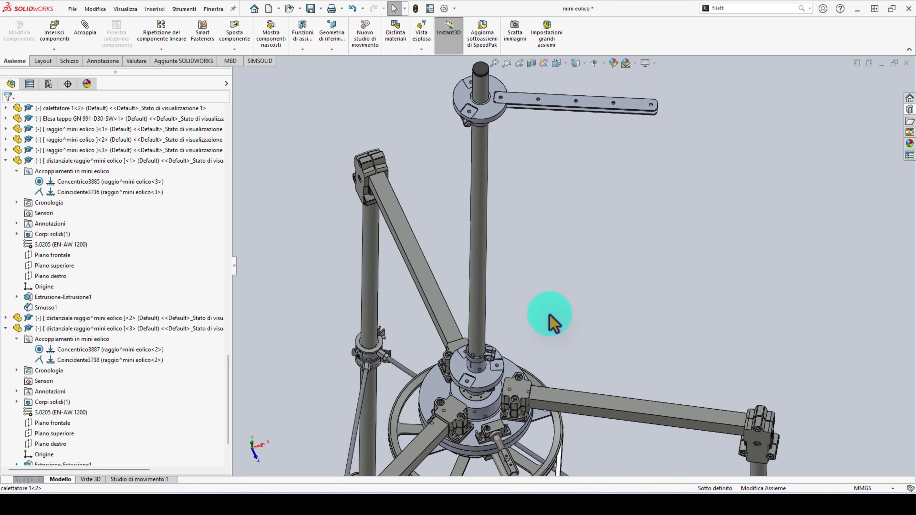
pyautogui.scroll(2, 548, 285)
pyautogui.scroll(-1, 547, 251)
pyautogui.moveTo(548, 251)
pyautogui.mouseDown(button='middle')
pyautogui.moveTo(538, 154)
pyautogui.moveTo(559, 146)
pyautogui.mouseUp(button='middle')
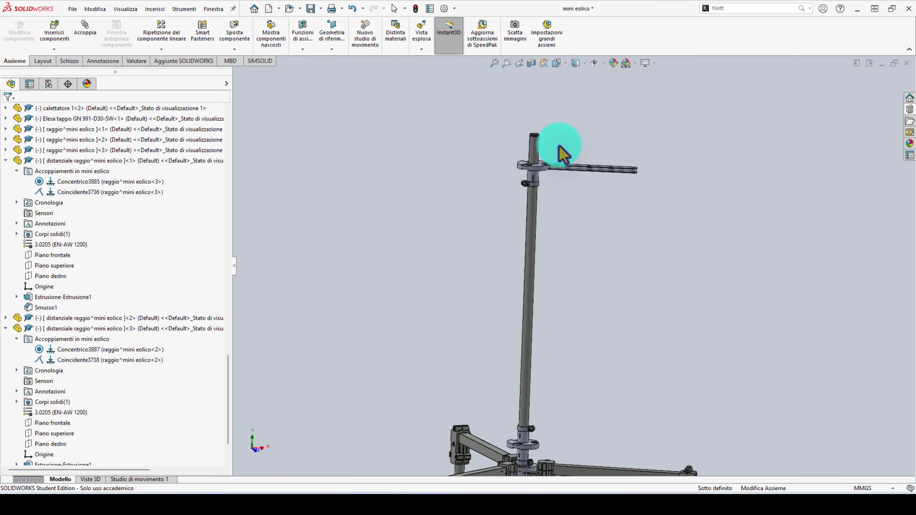
pyautogui.scroll(-3, 559, 146)
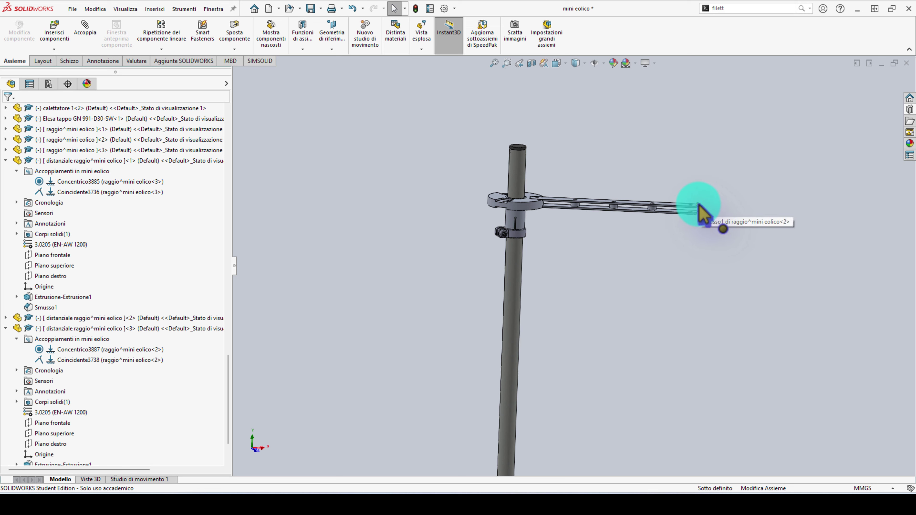
pyautogui.scroll(2, 511, 317)
pyautogui.scroll(2, 613, 409)
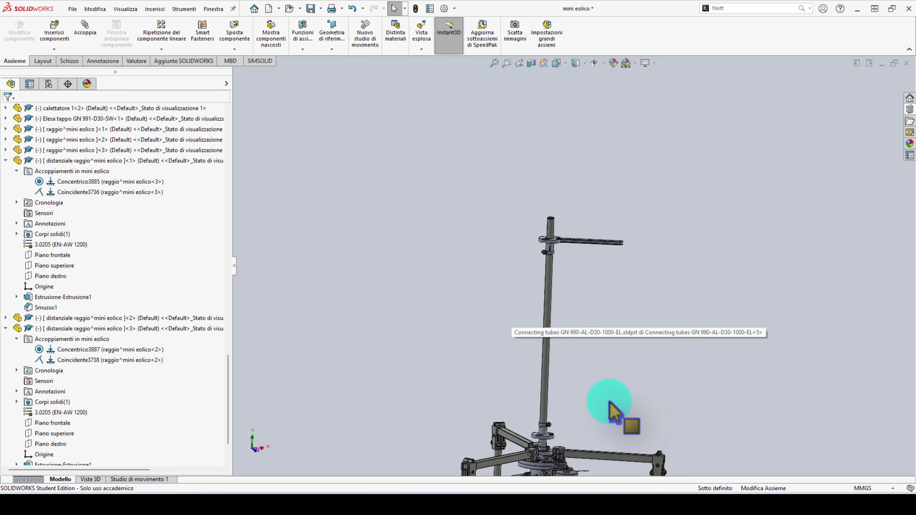
pyautogui.scroll(-3, 572, 416)
pyautogui.scroll(1, 571, 416)
pyautogui.scroll(2, 460, 434)
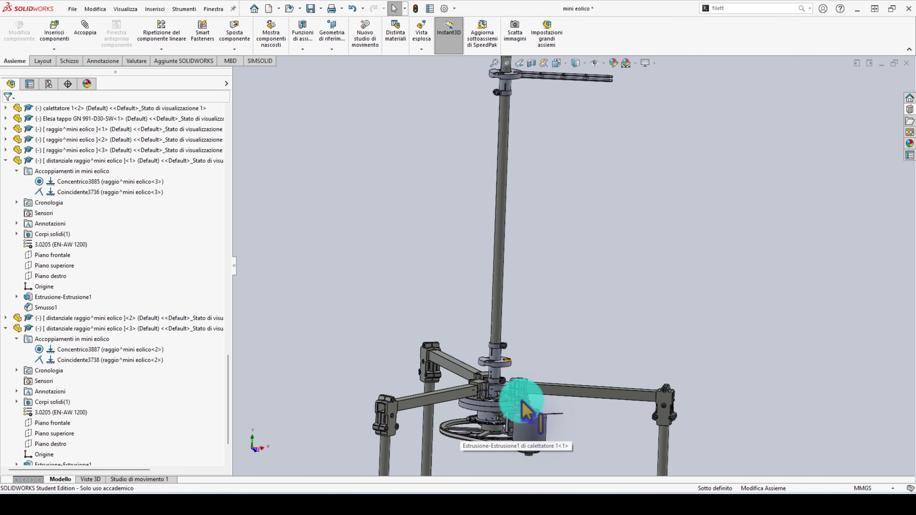
pyautogui.scroll(1, 541, 325)
pyautogui.scroll(-2, 564, 224)
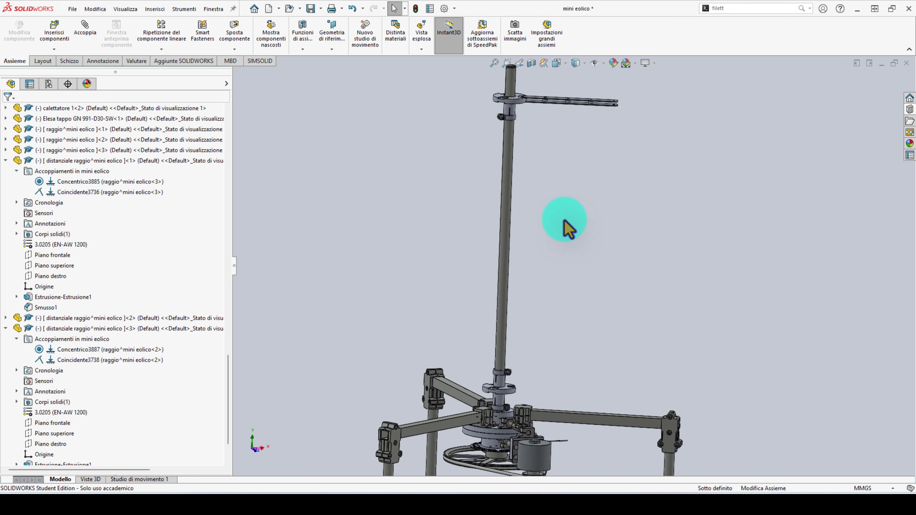